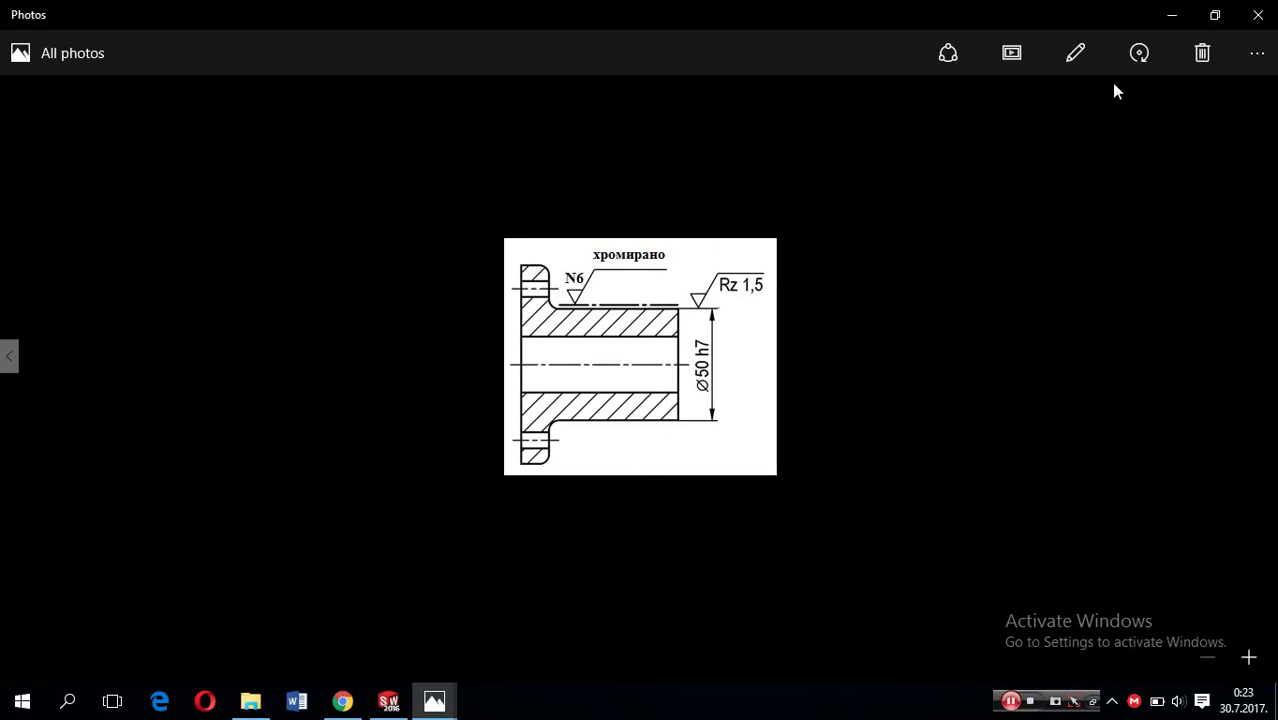
# Minimize the Photos window holding the flanged bushing drawing to show the desktop.
pyautogui.click(1174, 16)
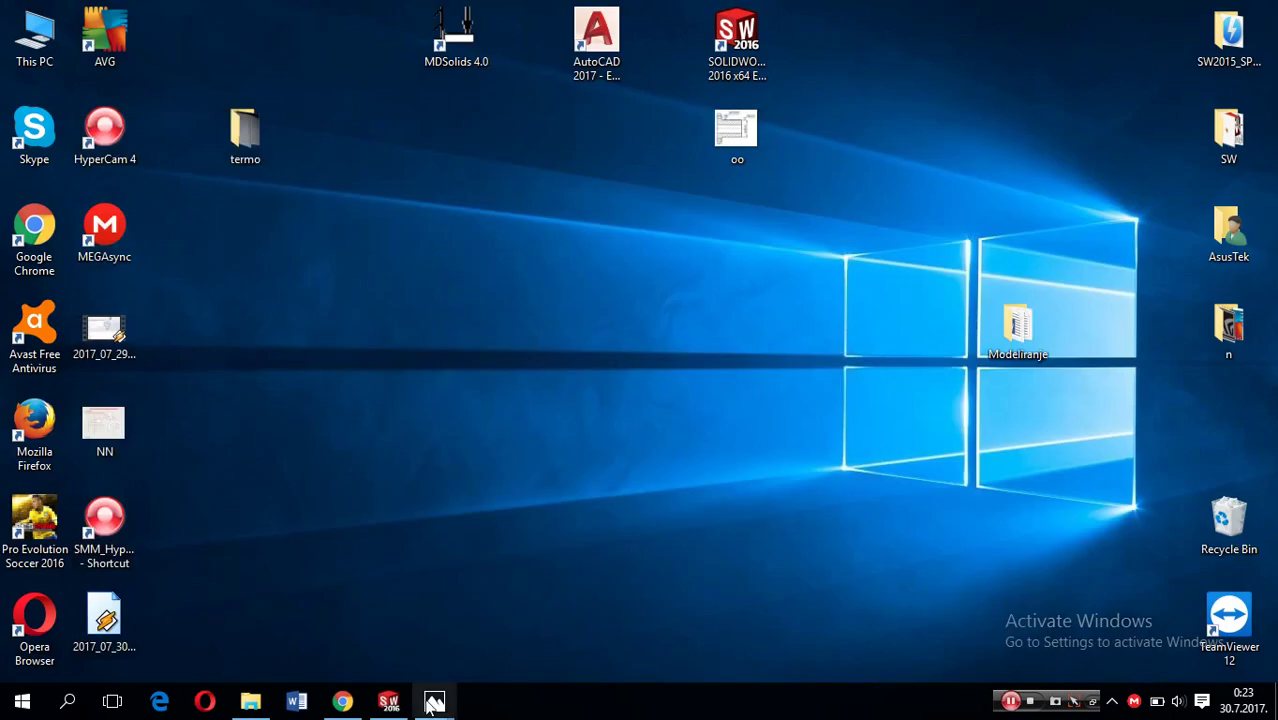
# Sketch on the Front Plane with a horizontal centerline about 133 mm long from the origin.
pyautogui.click(390, 701)
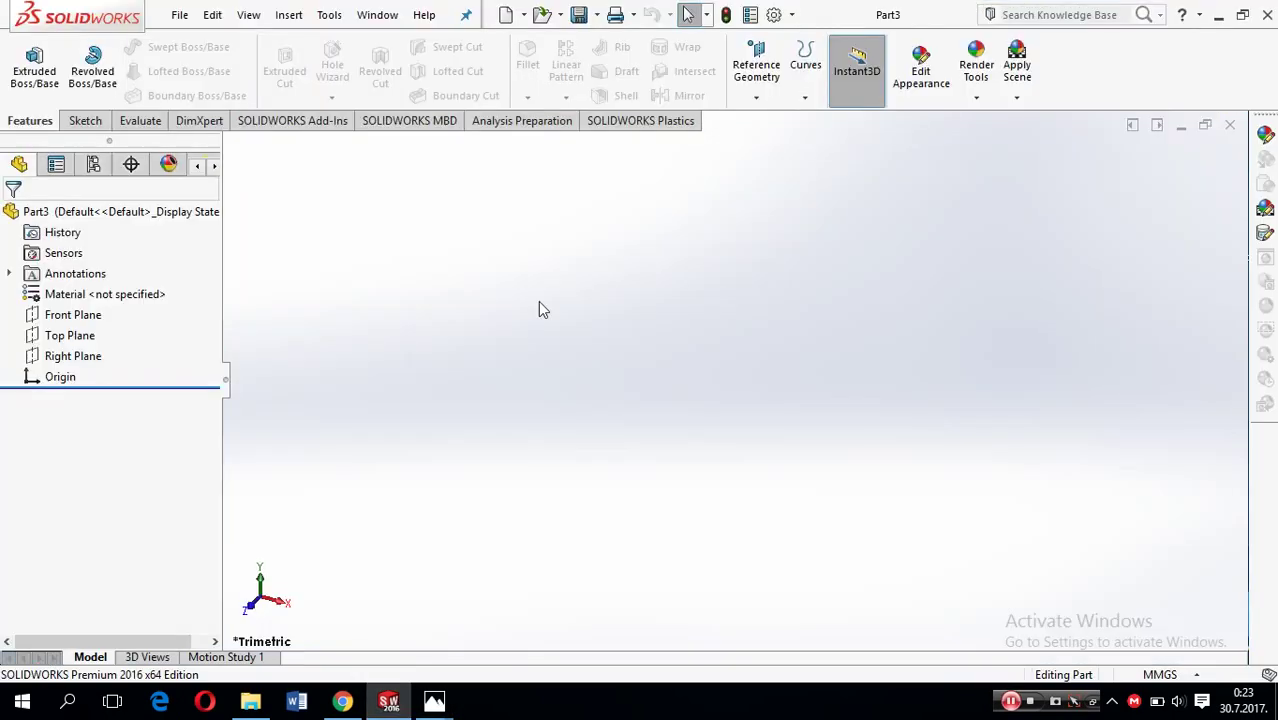
pyautogui.rightClick(95, 315)
pyautogui.click(110, 289)
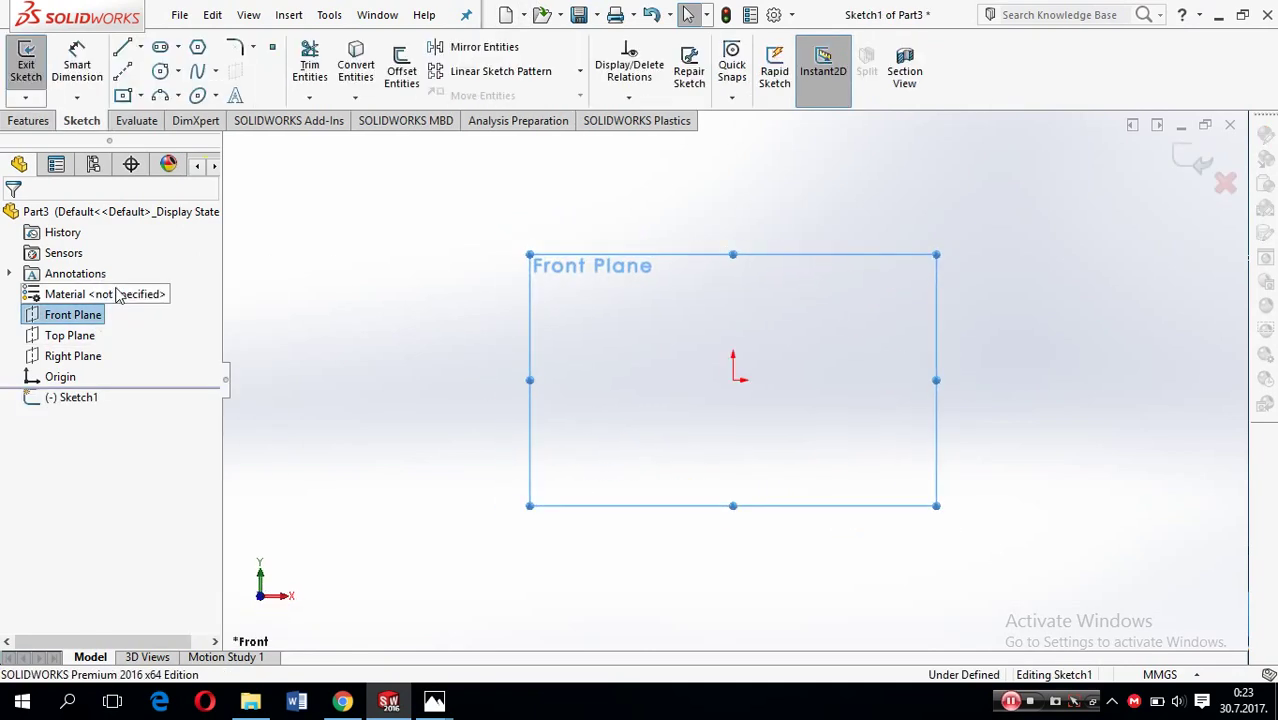
pyautogui.click(123, 73)
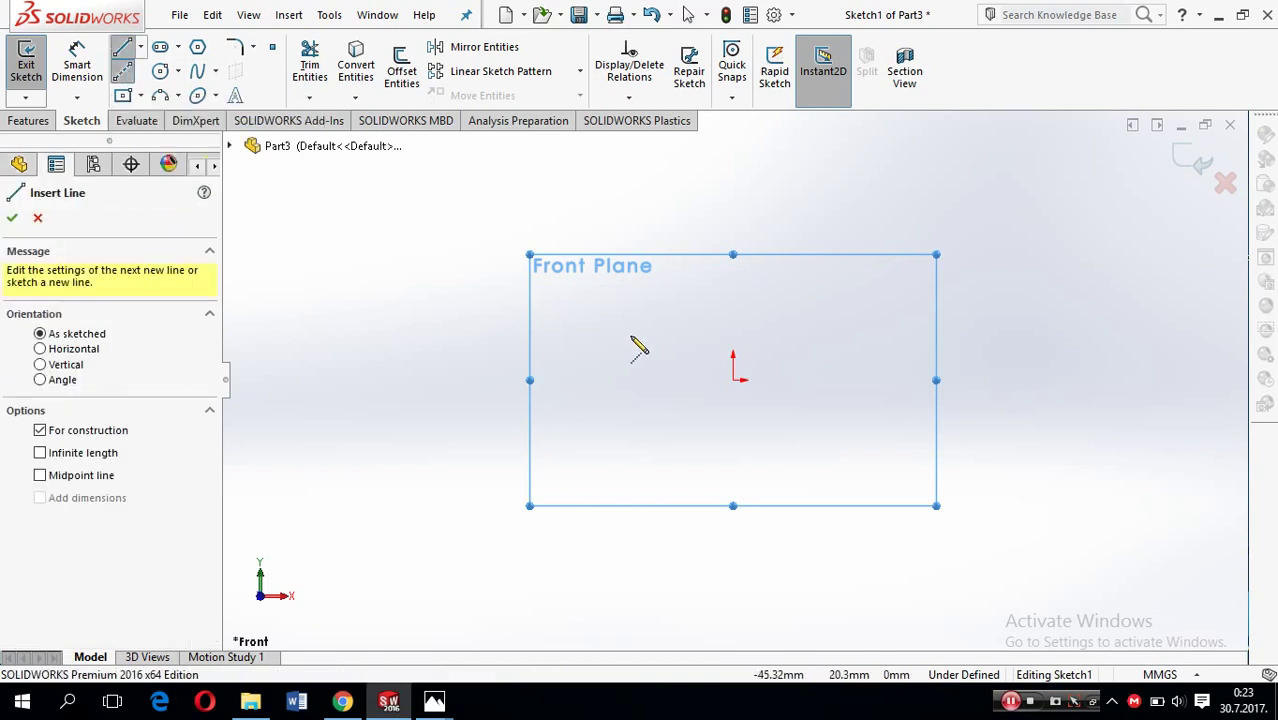
pyautogui.click(734, 381)
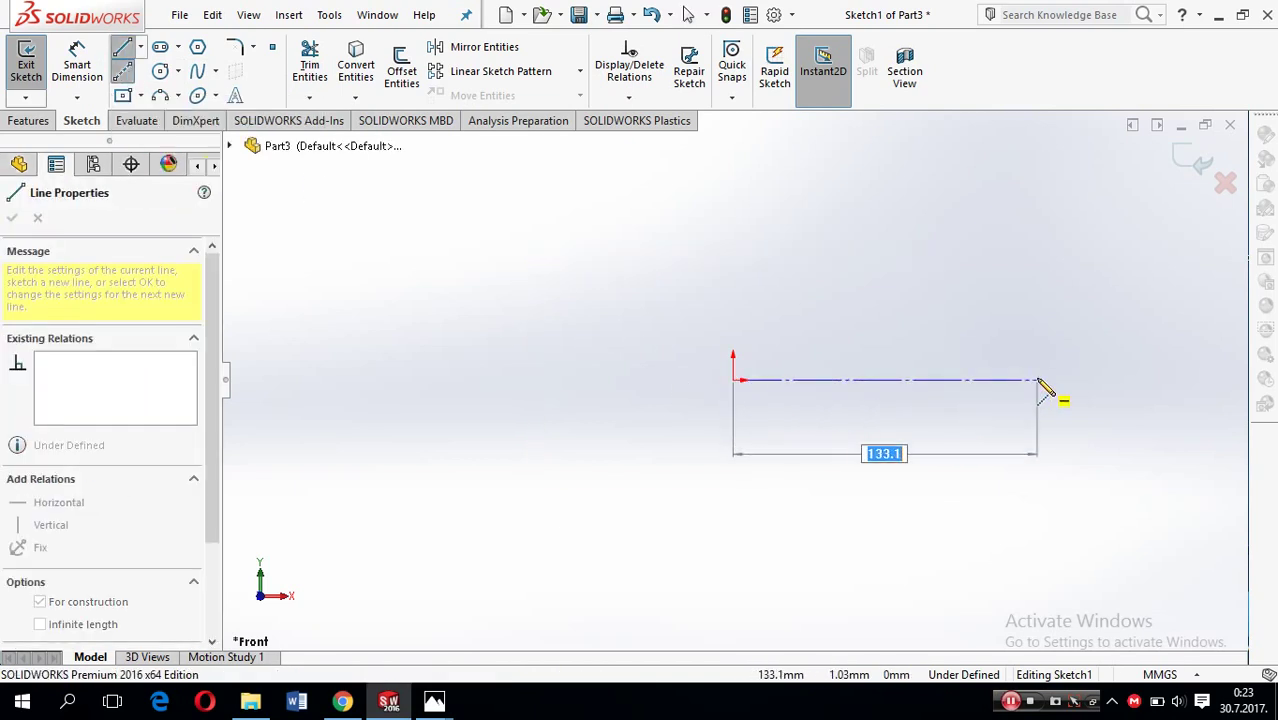
pyautogui.click(1036, 381)
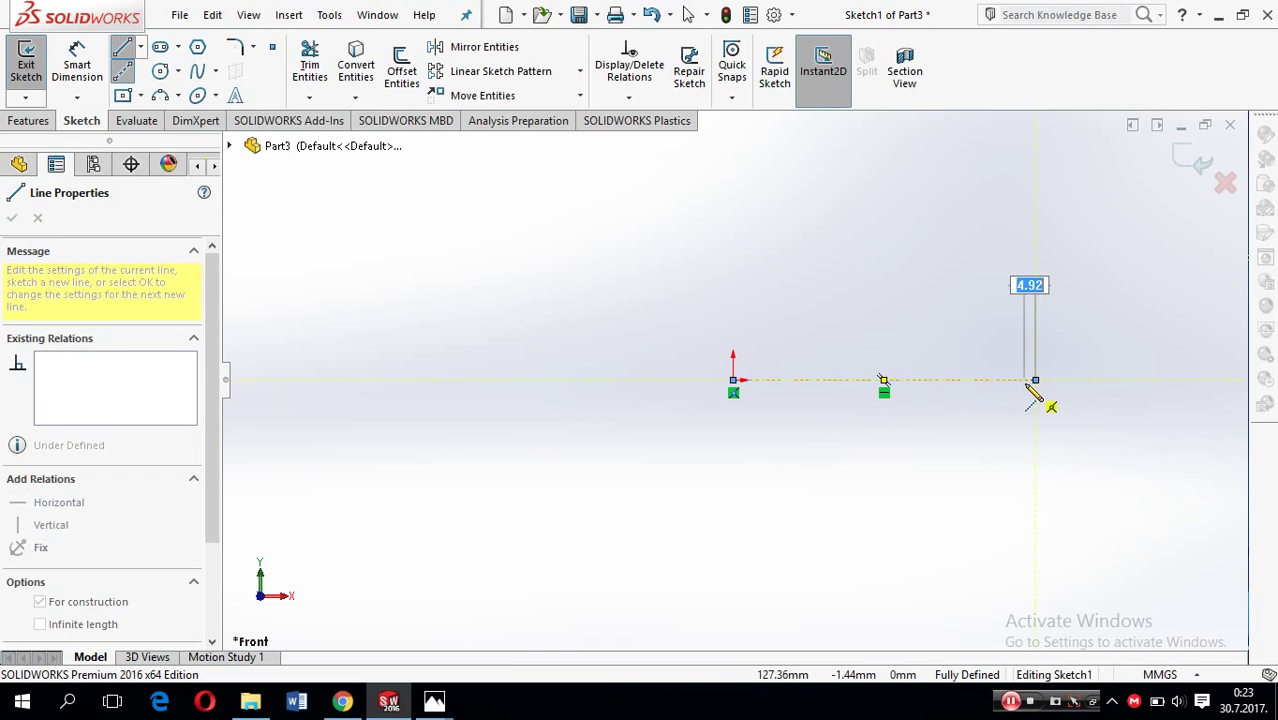
pyautogui.press('Escape')
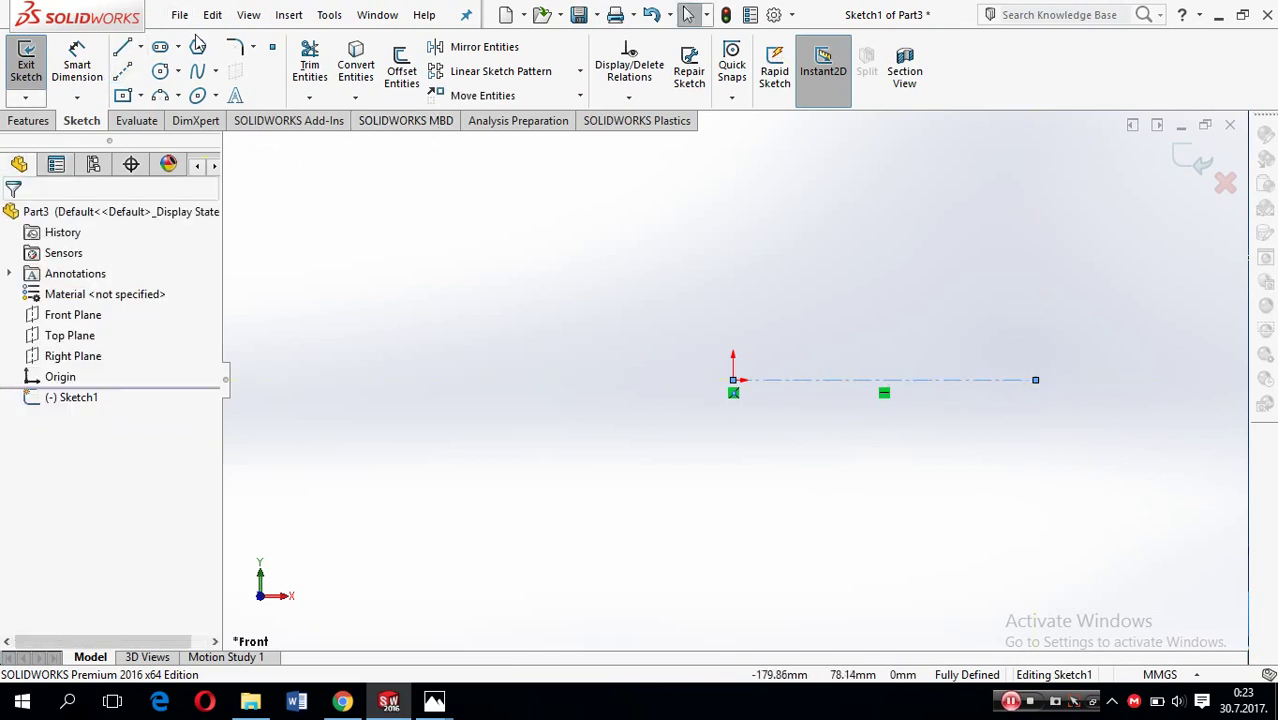
# Draw the closed six-line stepped half-profile above the centerline, starting and ending at the origin.
pyautogui.click(122, 47)
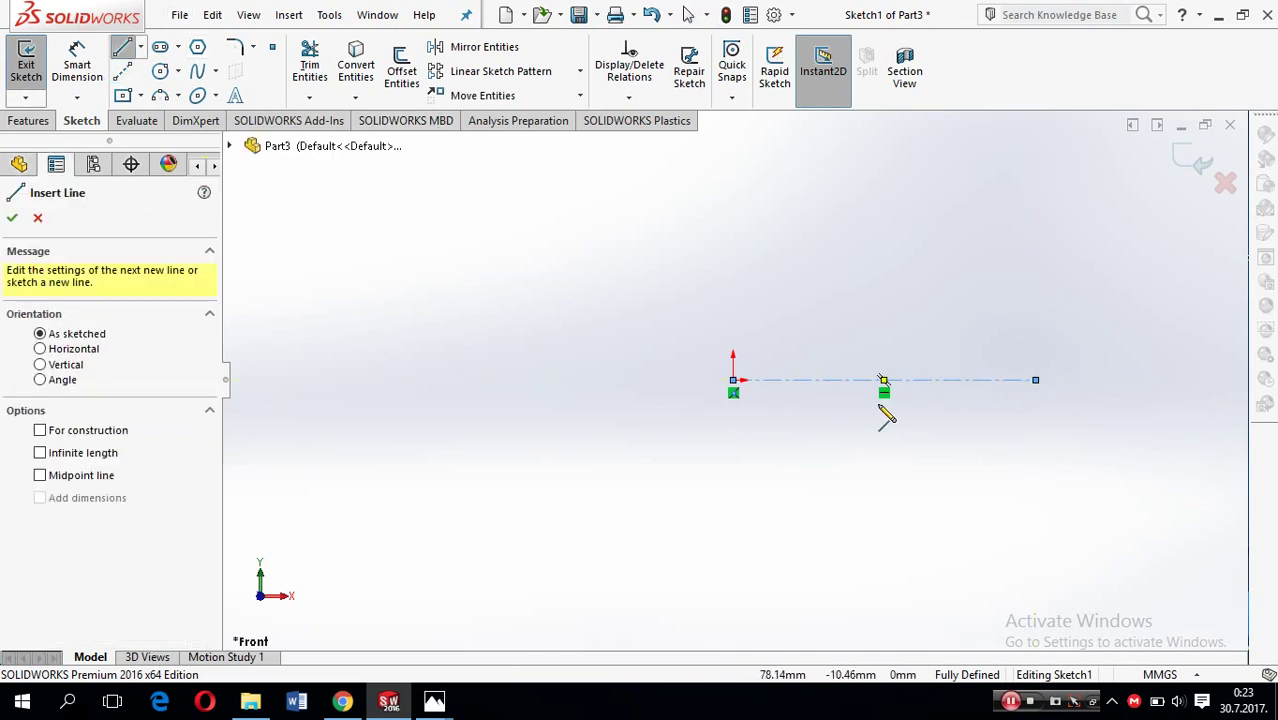
pyautogui.click(734, 380)
pyautogui.click(971, 380)
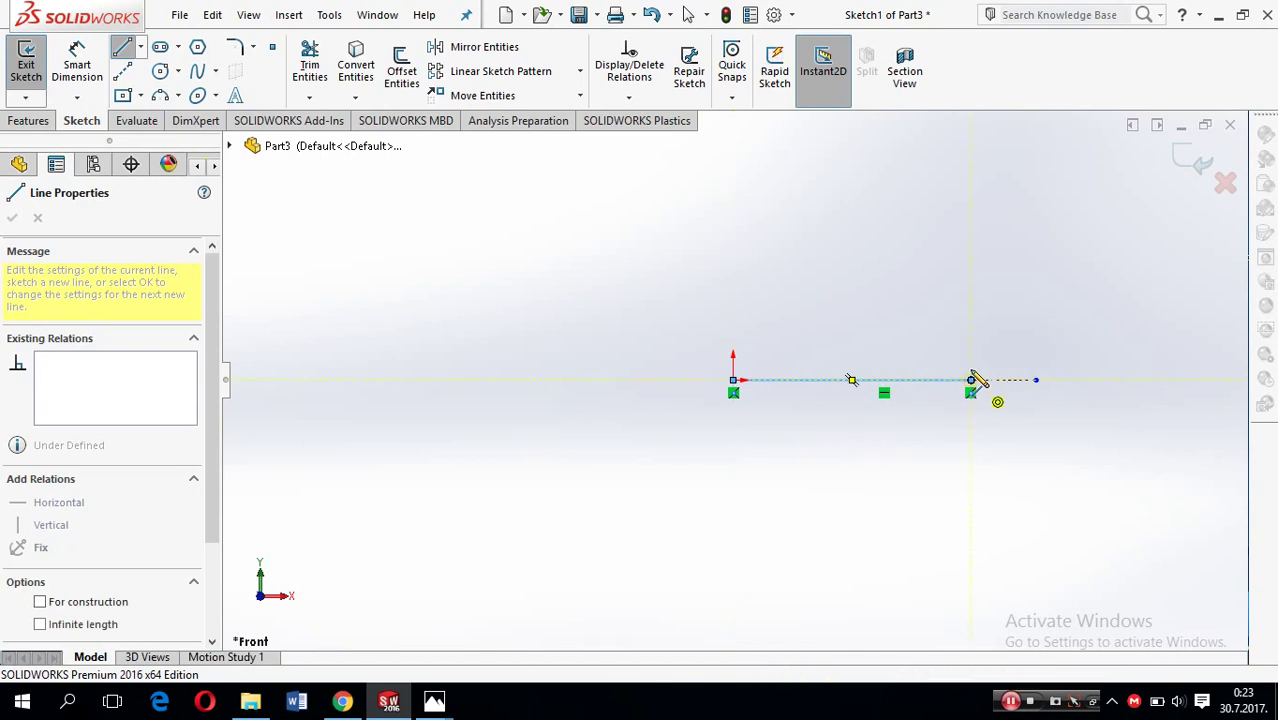
pyautogui.click(971, 309)
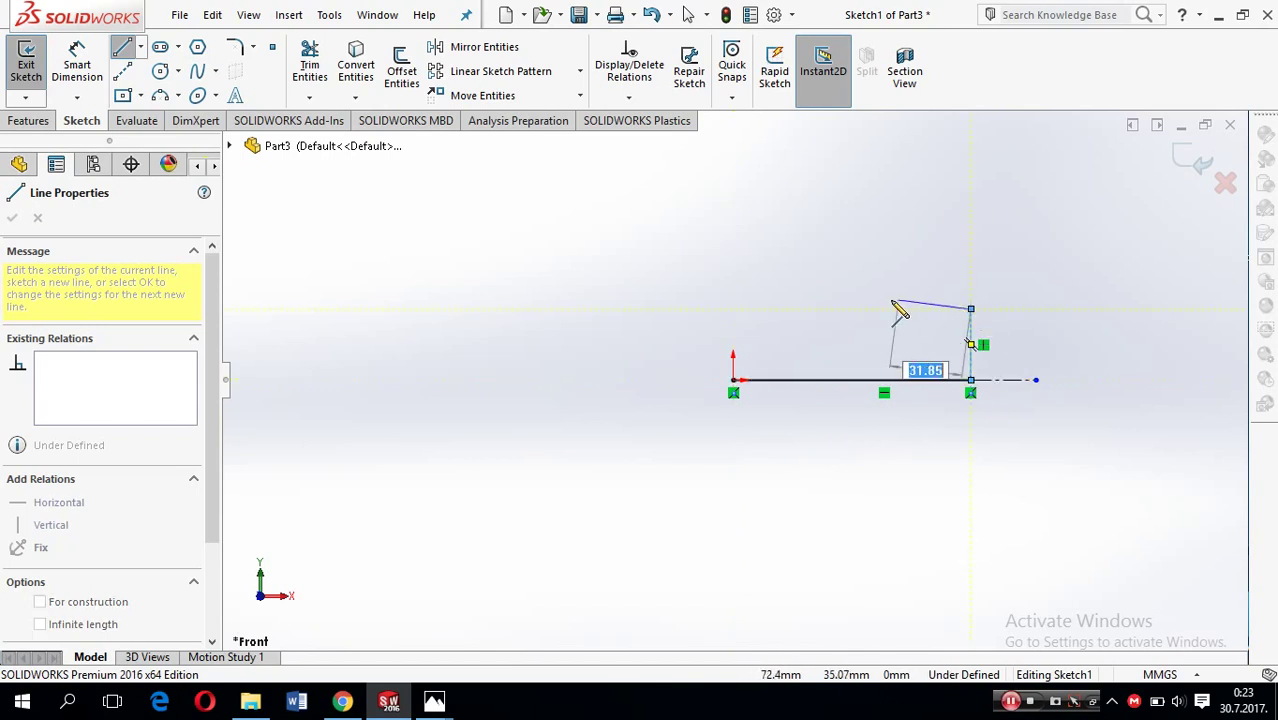
pyautogui.click(795, 309)
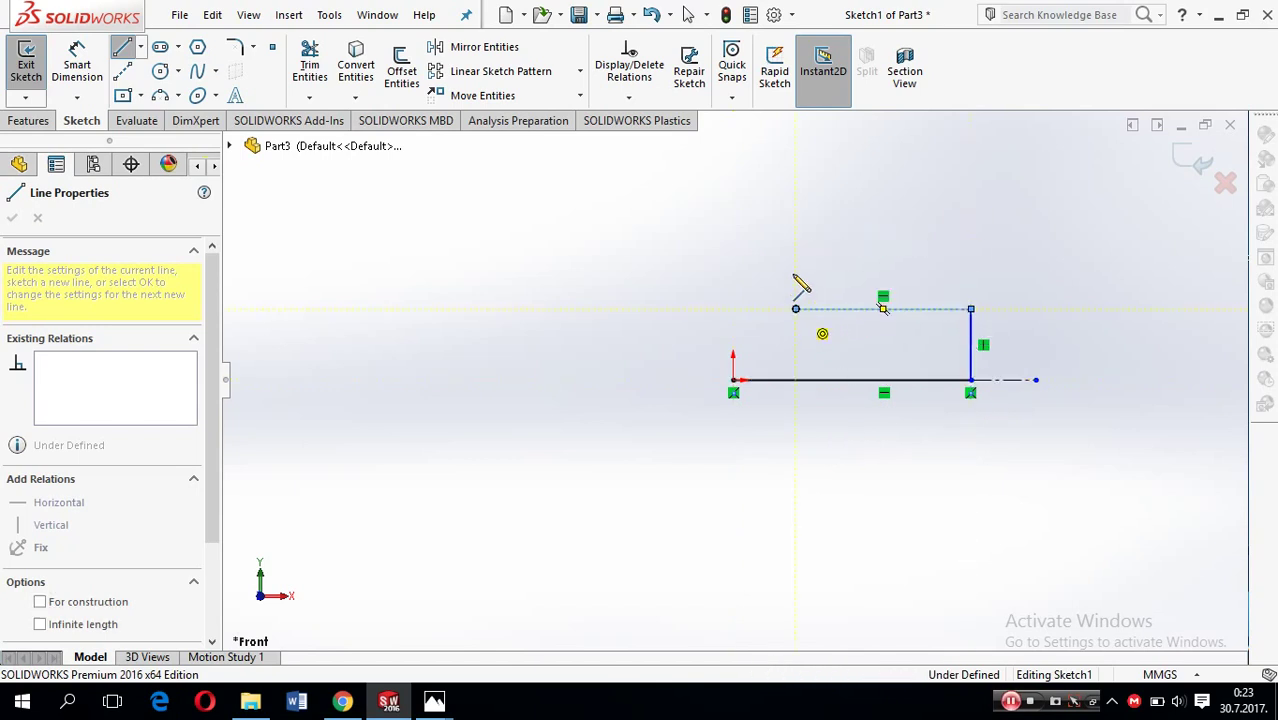
pyautogui.click(733, 254)
pyautogui.click(733, 380)
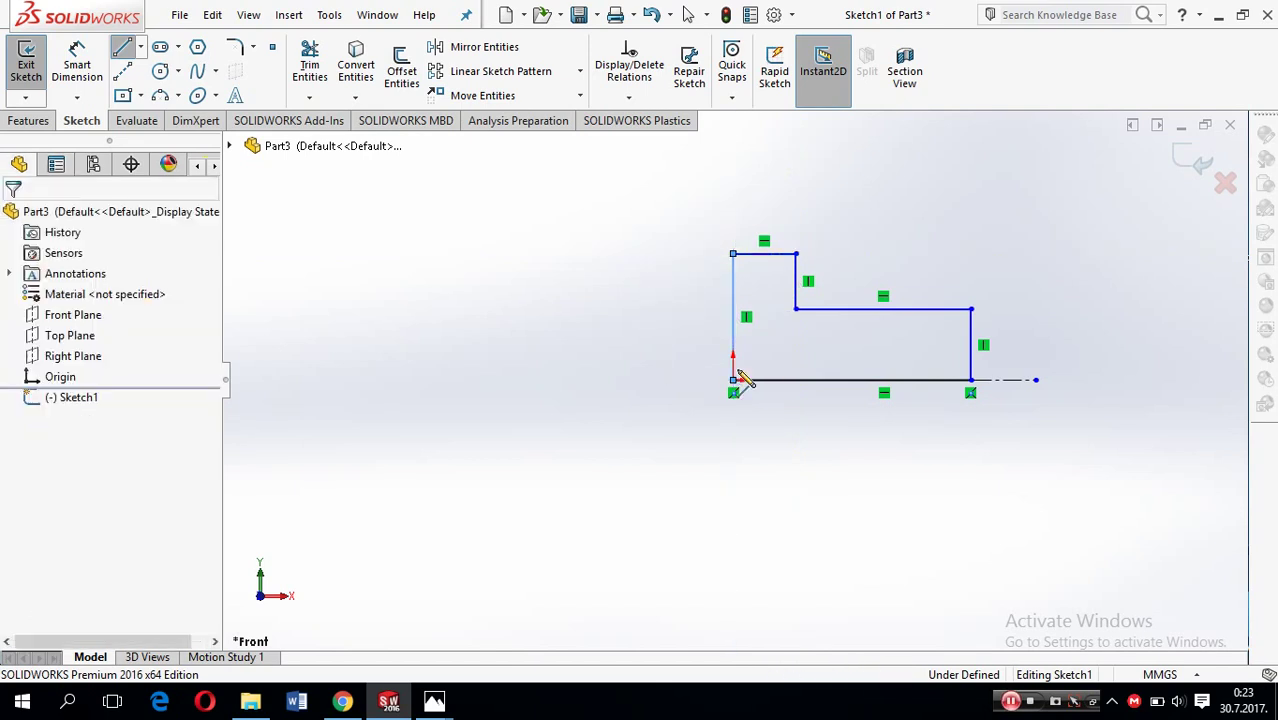
pyautogui.click(77, 65)
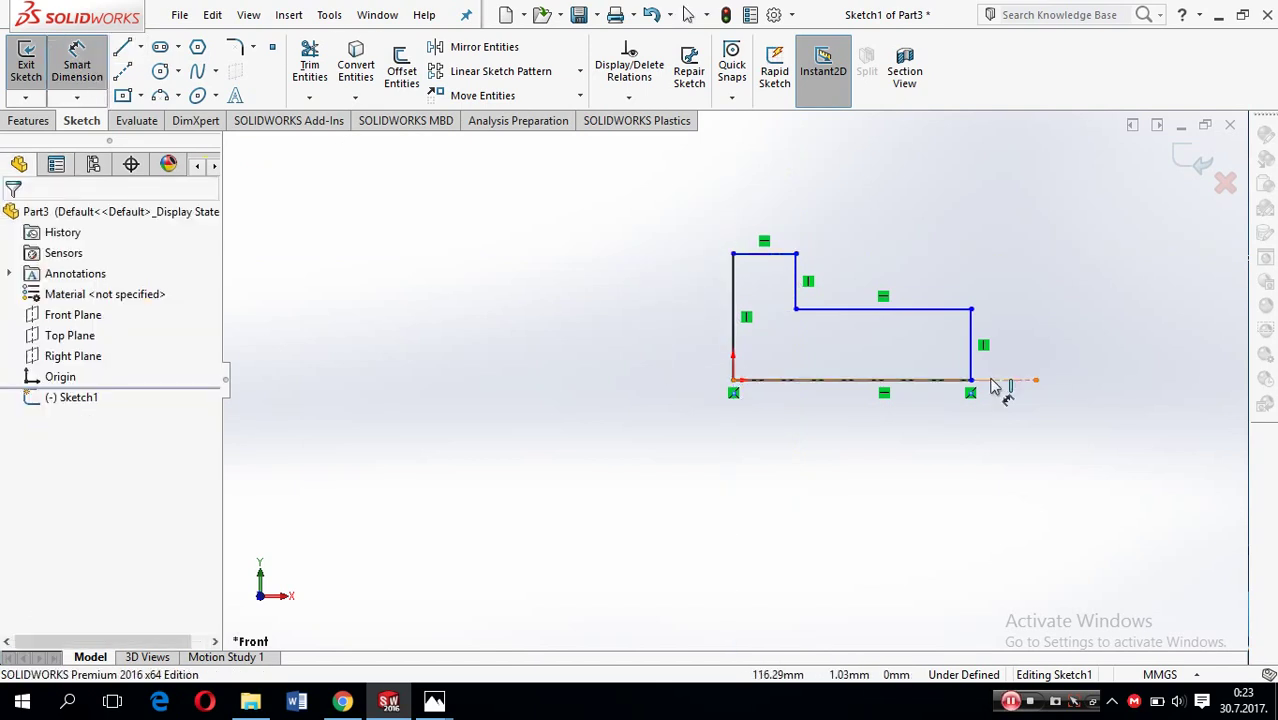
# Dimension the middle shaft edge to the centerline as a 50 diameter.
pyautogui.click(956, 312)
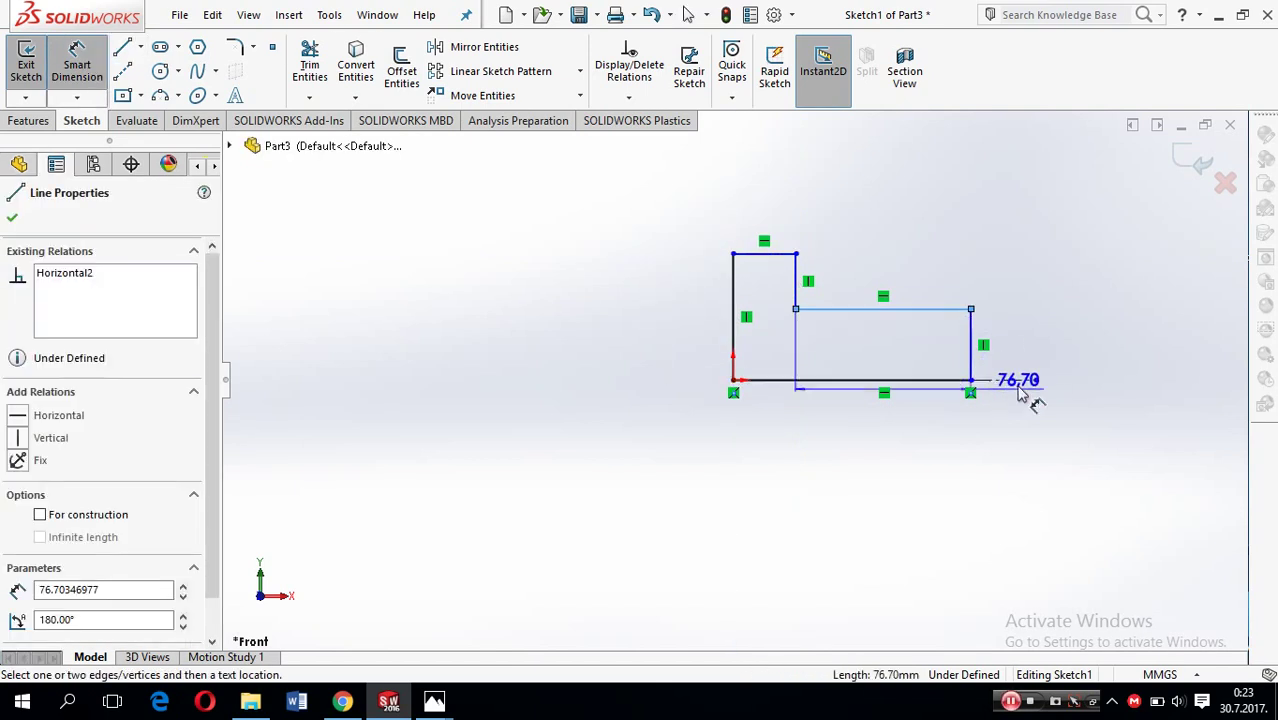
pyautogui.click(1019, 381)
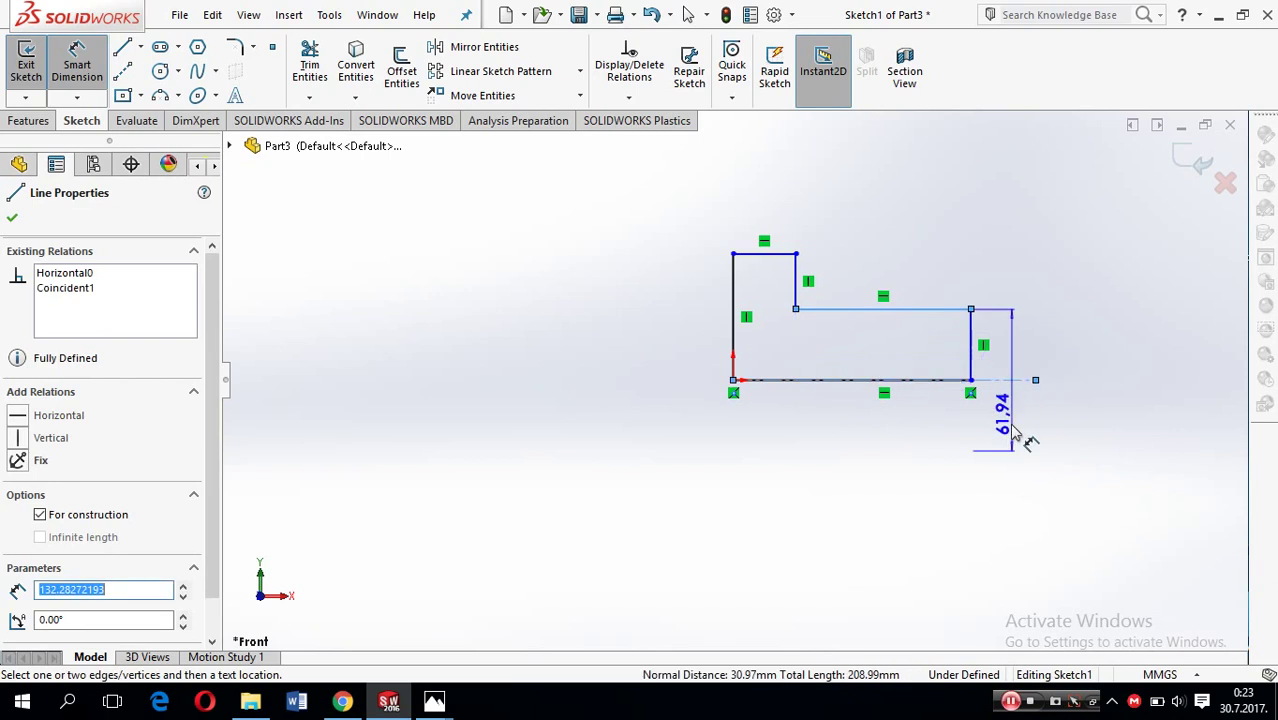
pyautogui.click(1124, 420)
pyautogui.write('5')
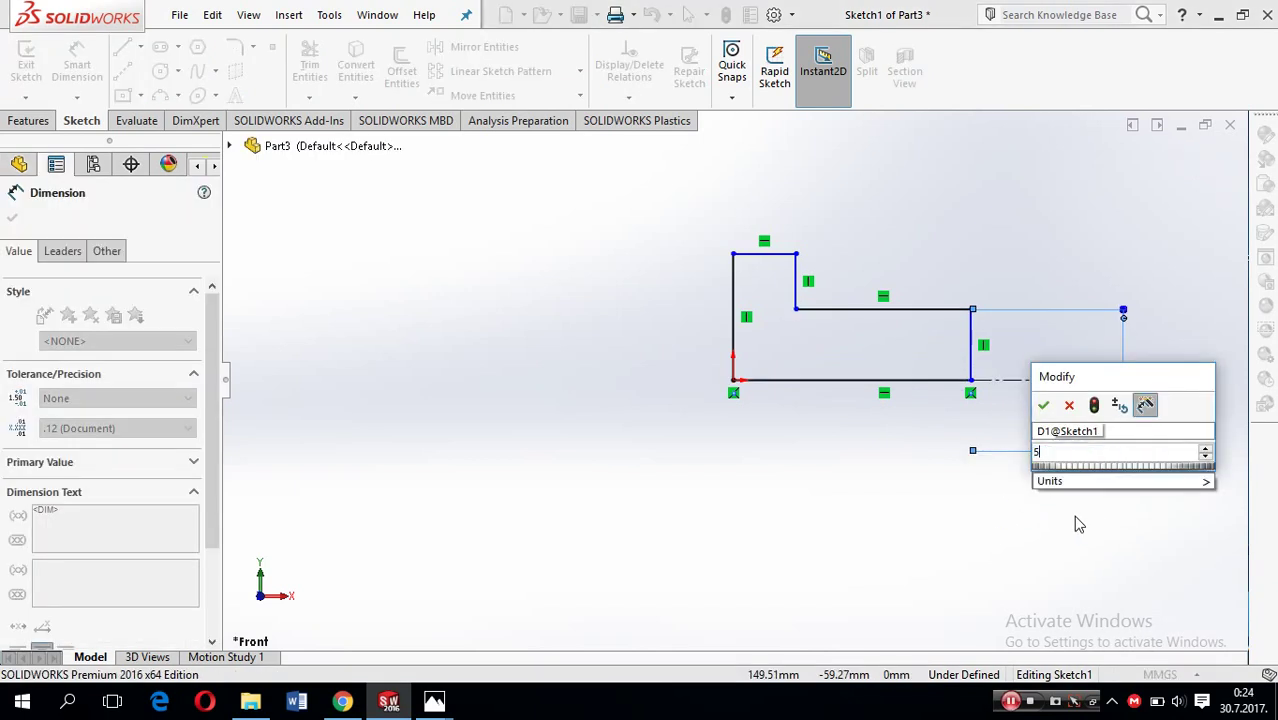
pyautogui.write('0')
pyautogui.press('Return')
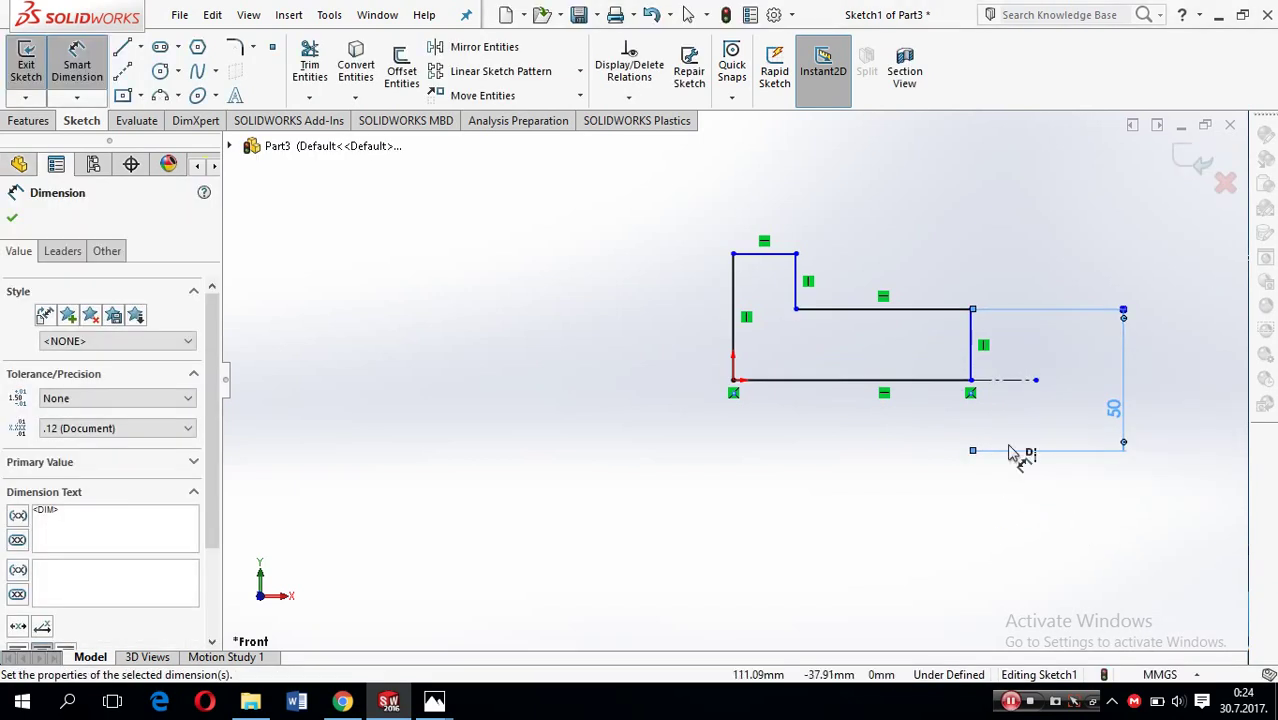
# Add a diameter dimension from the top flange edge to the centerline, left at 89.07.
pyautogui.click(748, 254)
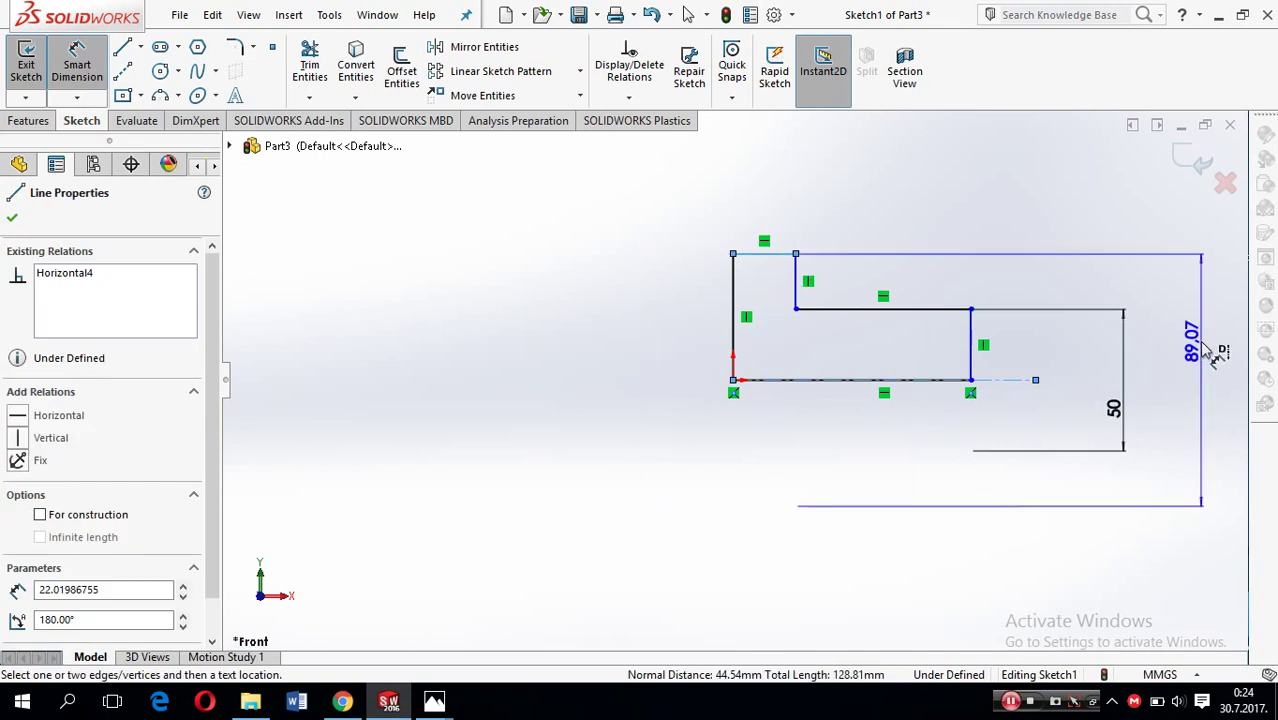
pyautogui.click(1194, 352)
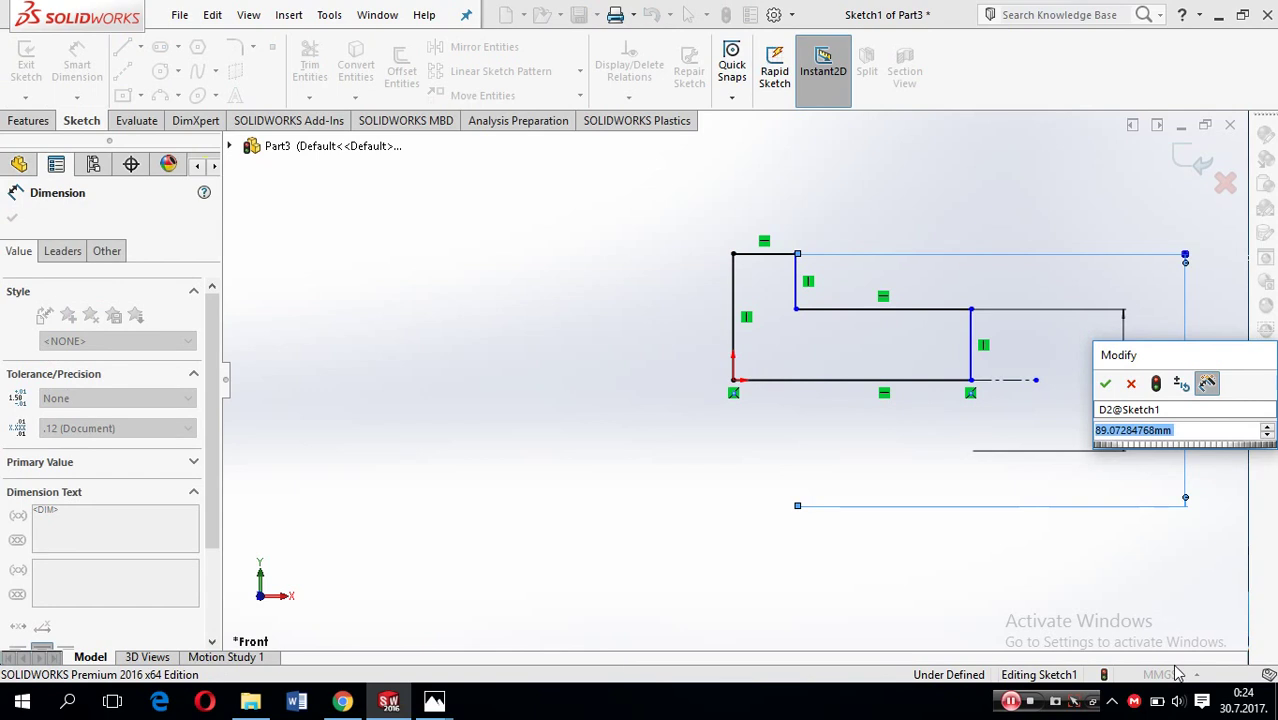
pyautogui.write('50')
pyautogui.press('Return')
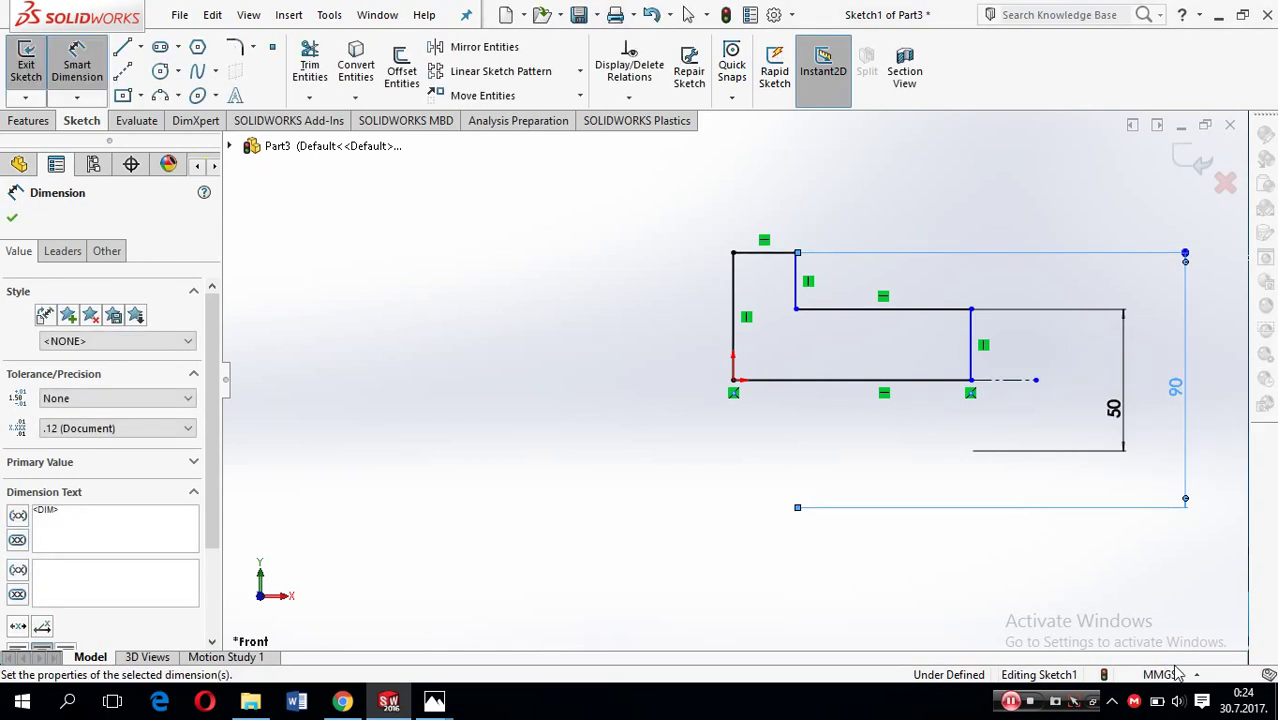
# Add a 20 dimension on the short vertical flange edge, then undo it as conflicting.
pyautogui.click(797, 297)
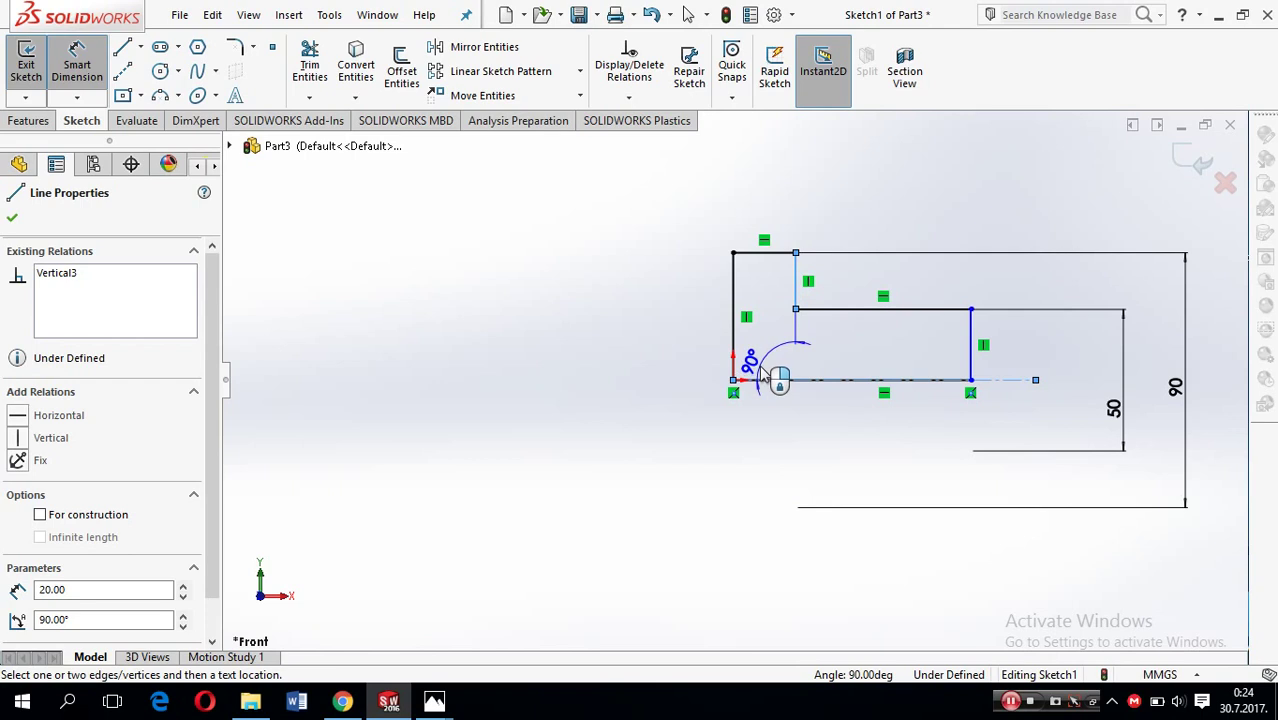
pyautogui.press('Escape')
pyautogui.press('Escape')
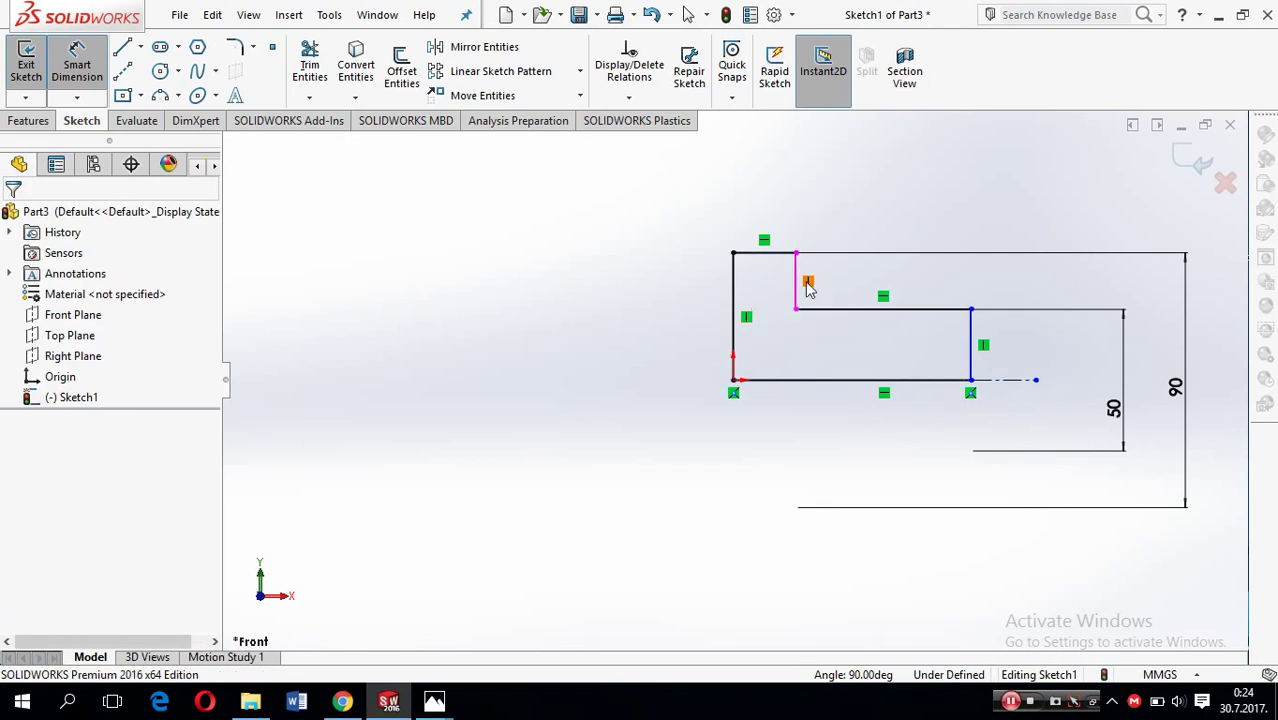
pyautogui.click(800, 296)
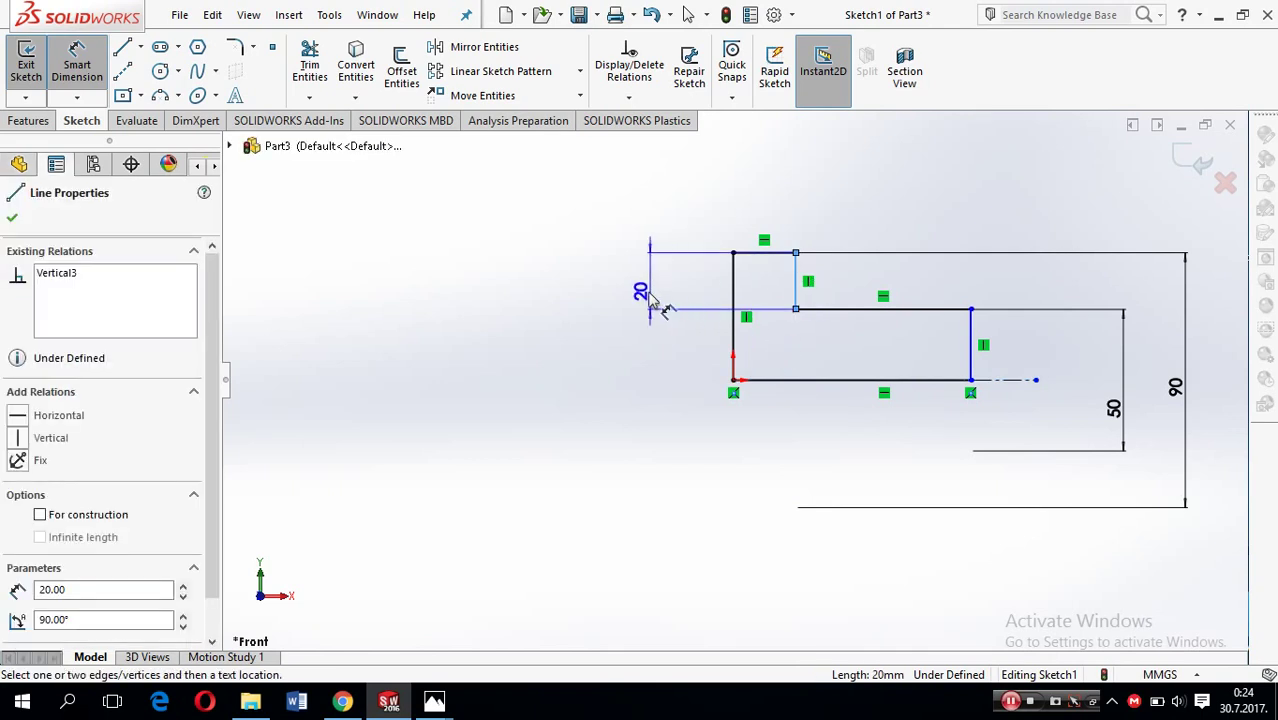
pyautogui.click(610, 285)
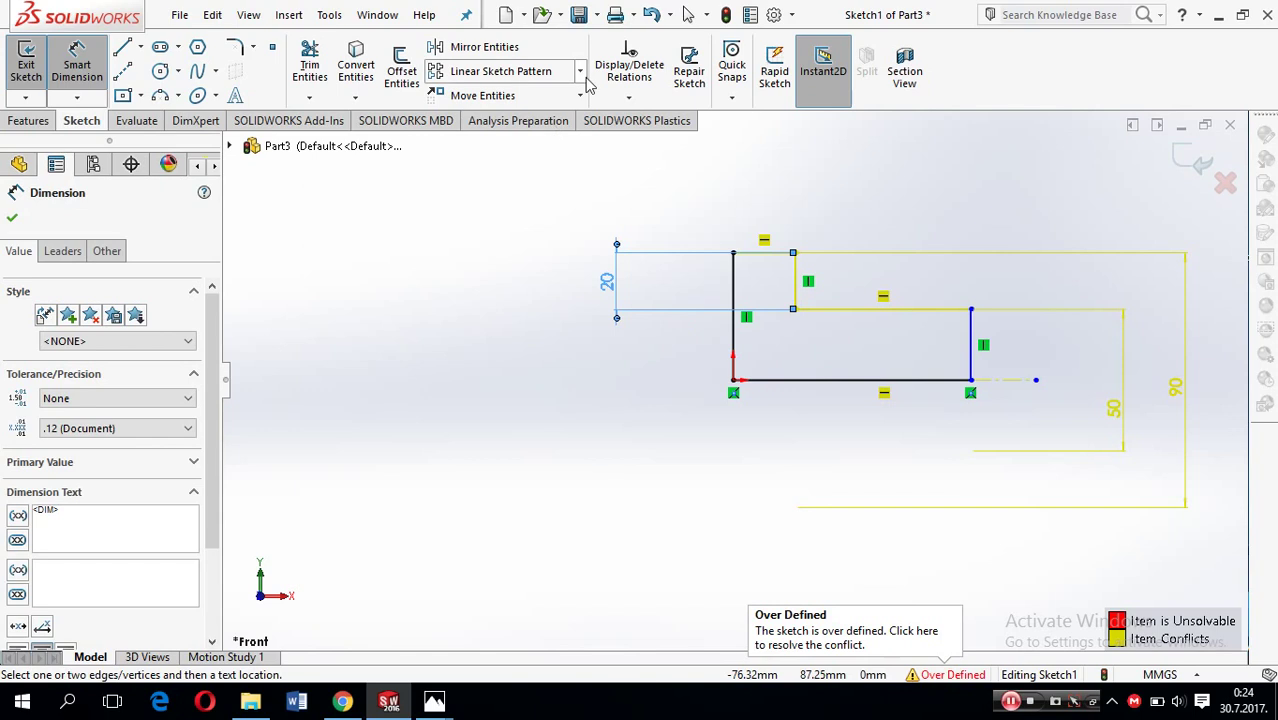
pyautogui.click(651, 14)
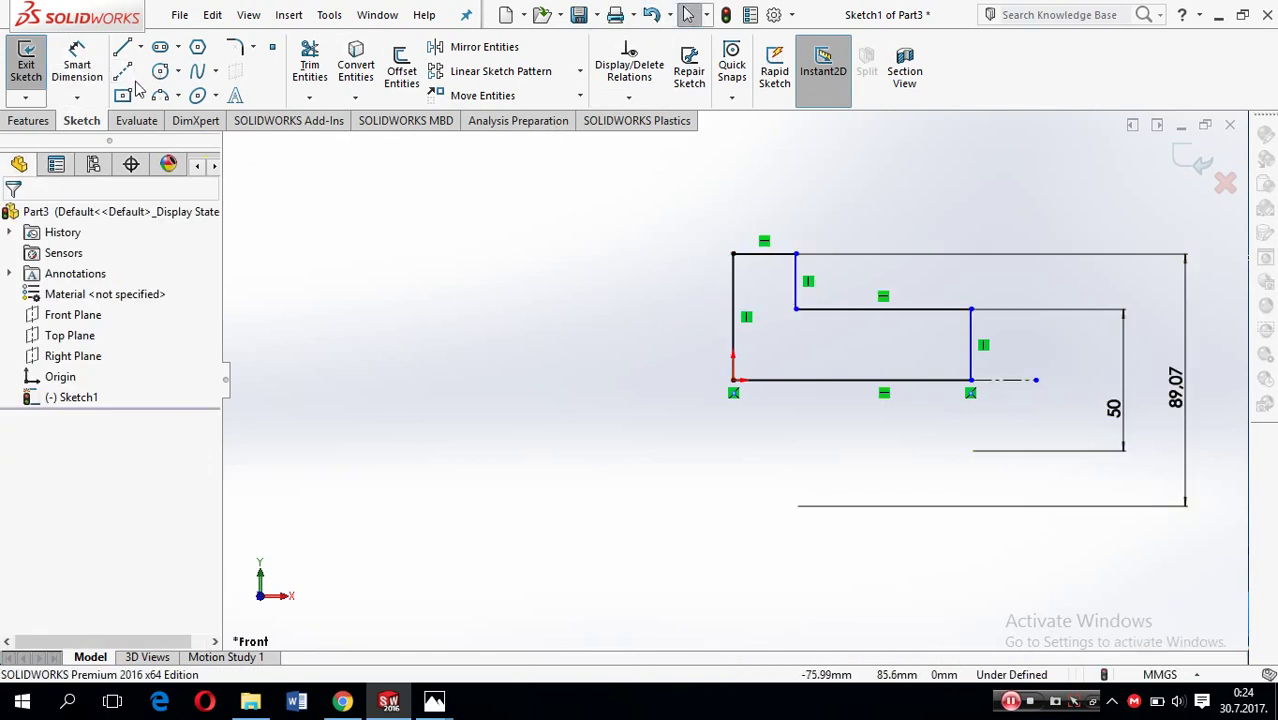
# Dimension the hub length between the end line and step line as 40.
pyautogui.click(77, 65)
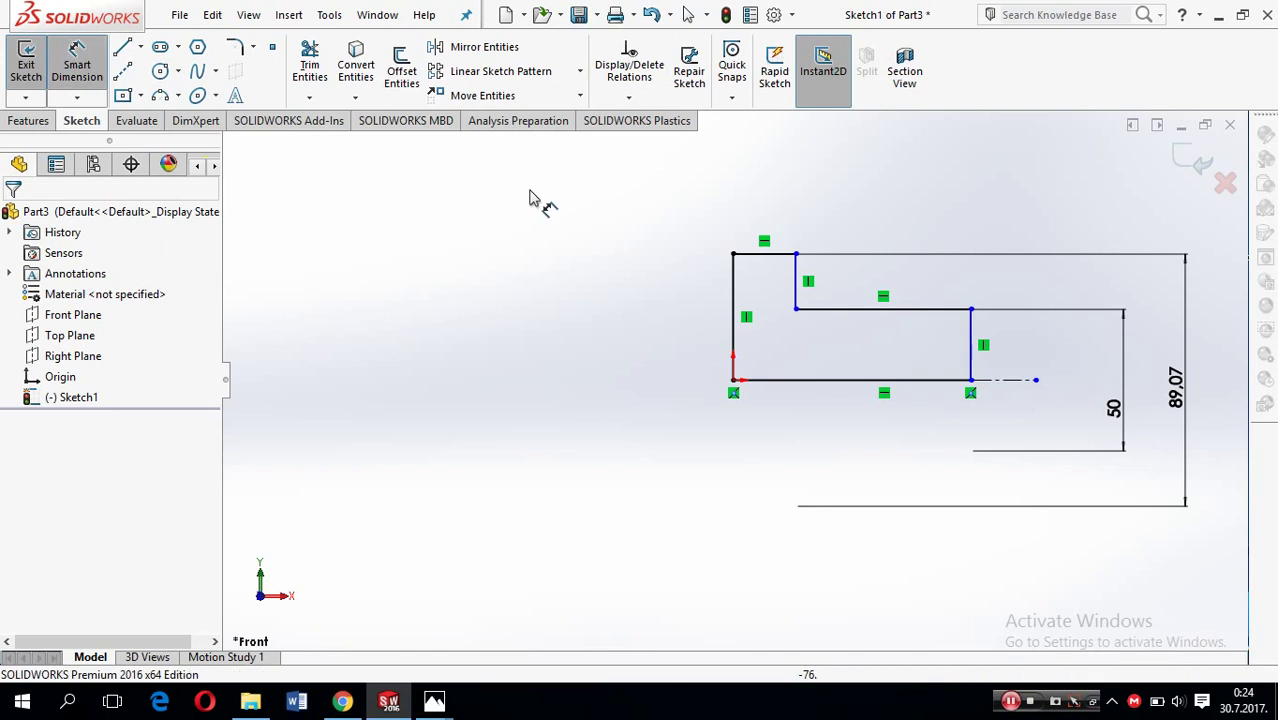
pyautogui.click(968, 350)
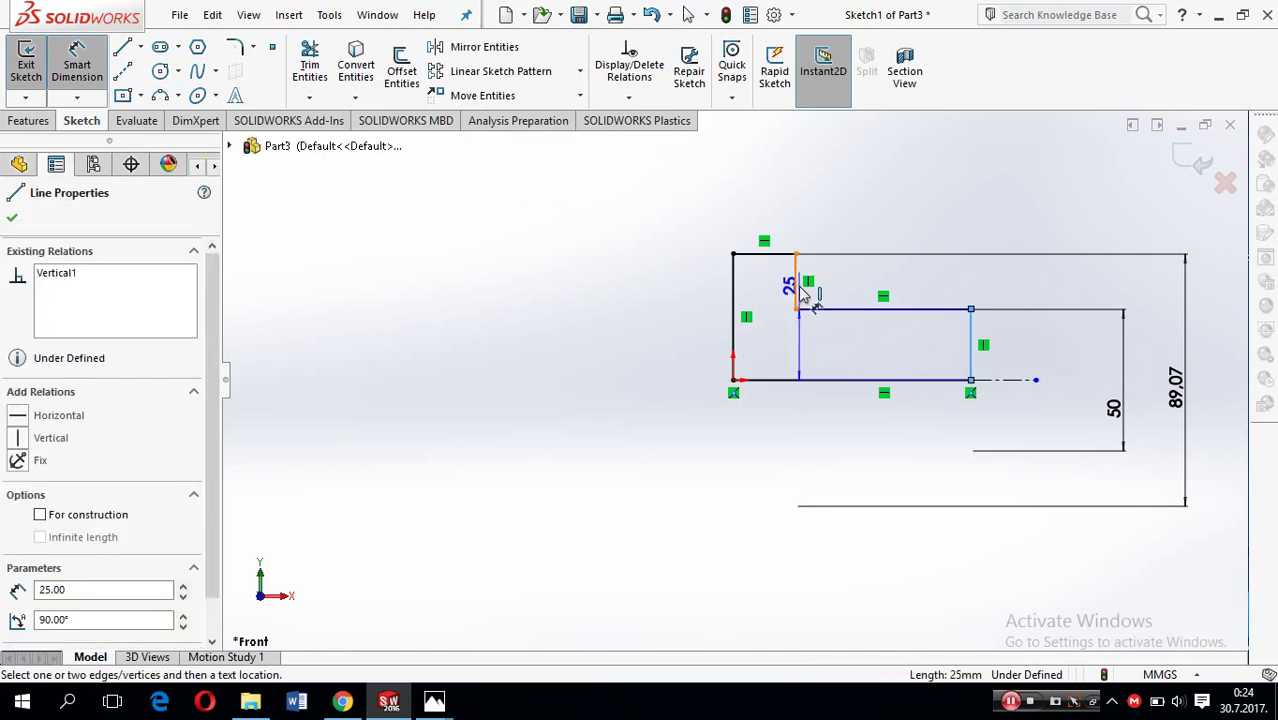
pyautogui.click(798, 285)
pyautogui.click(863, 478)
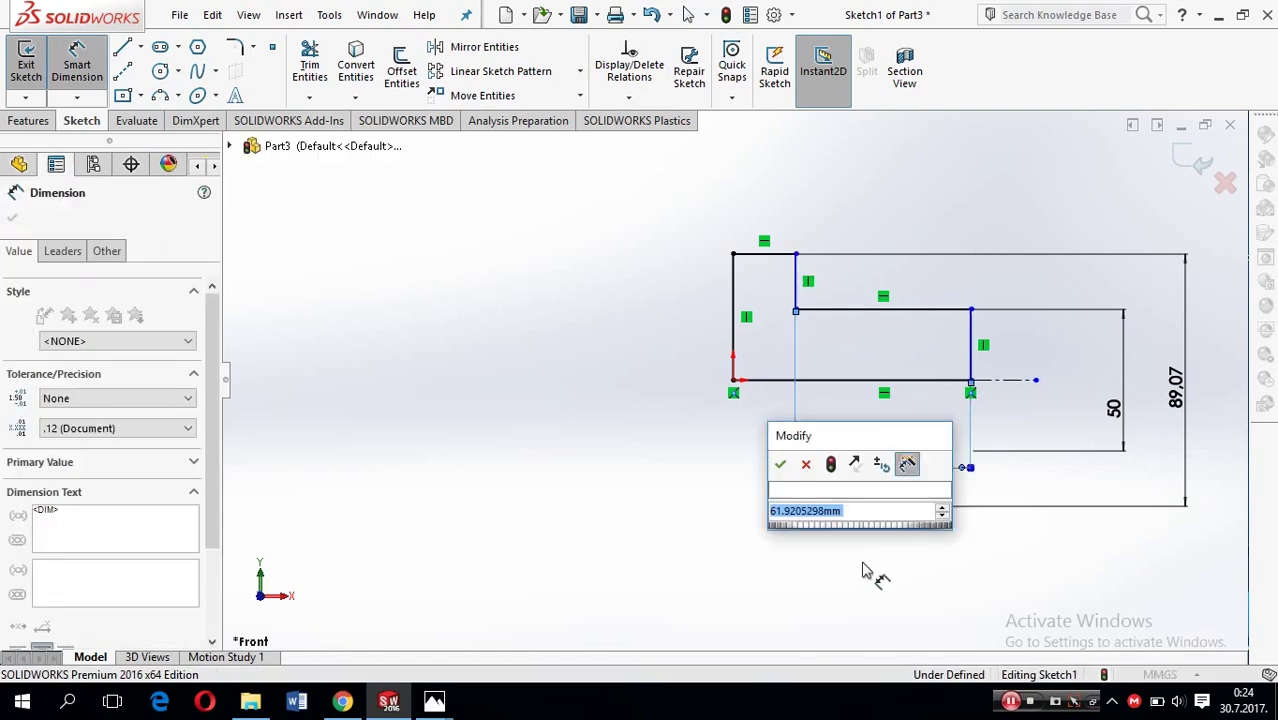
pyautogui.write('40')
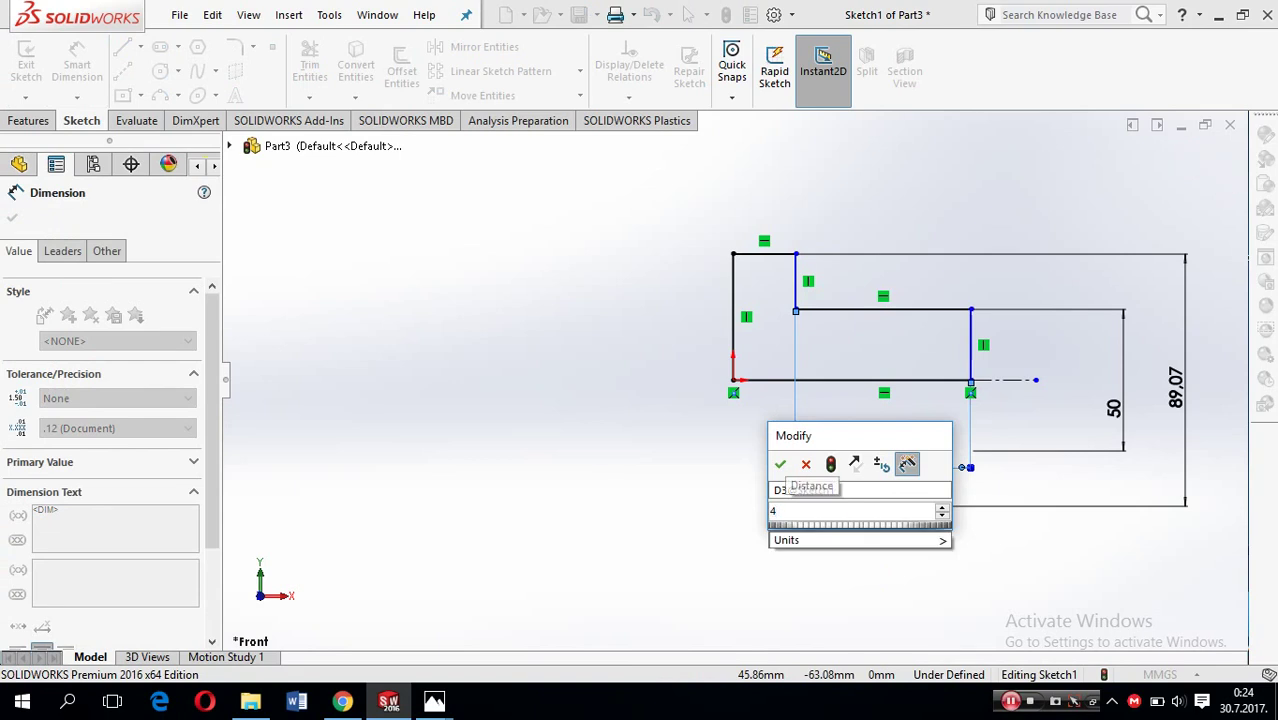
pyautogui.press('Return')
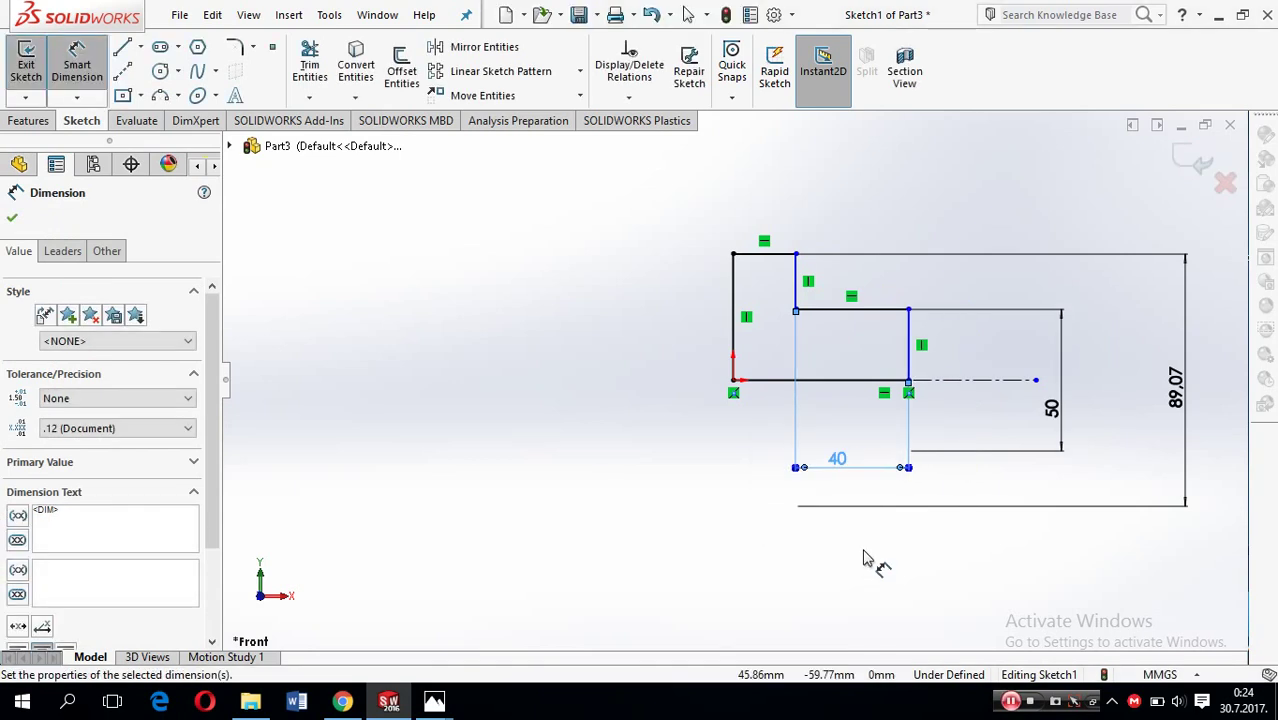
# Set the flange thickness between the step line and left edge to 20.
pyautogui.click(796, 292)
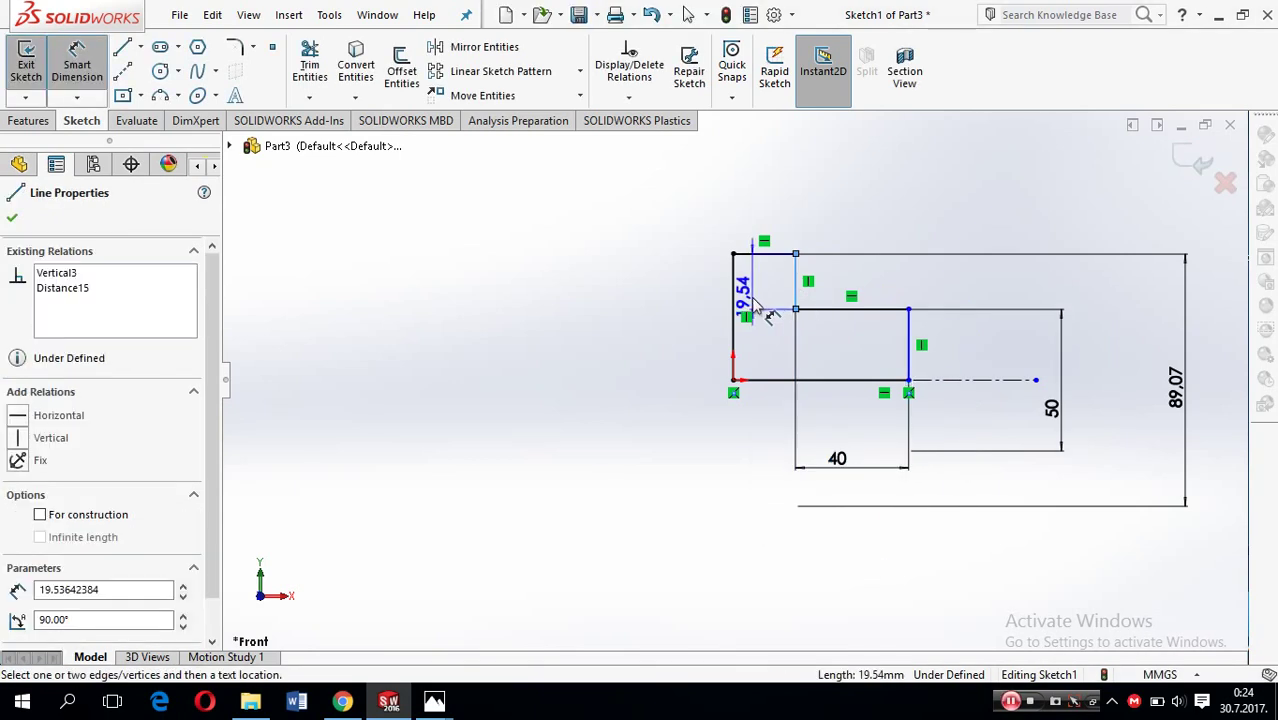
pyautogui.click(738, 300)
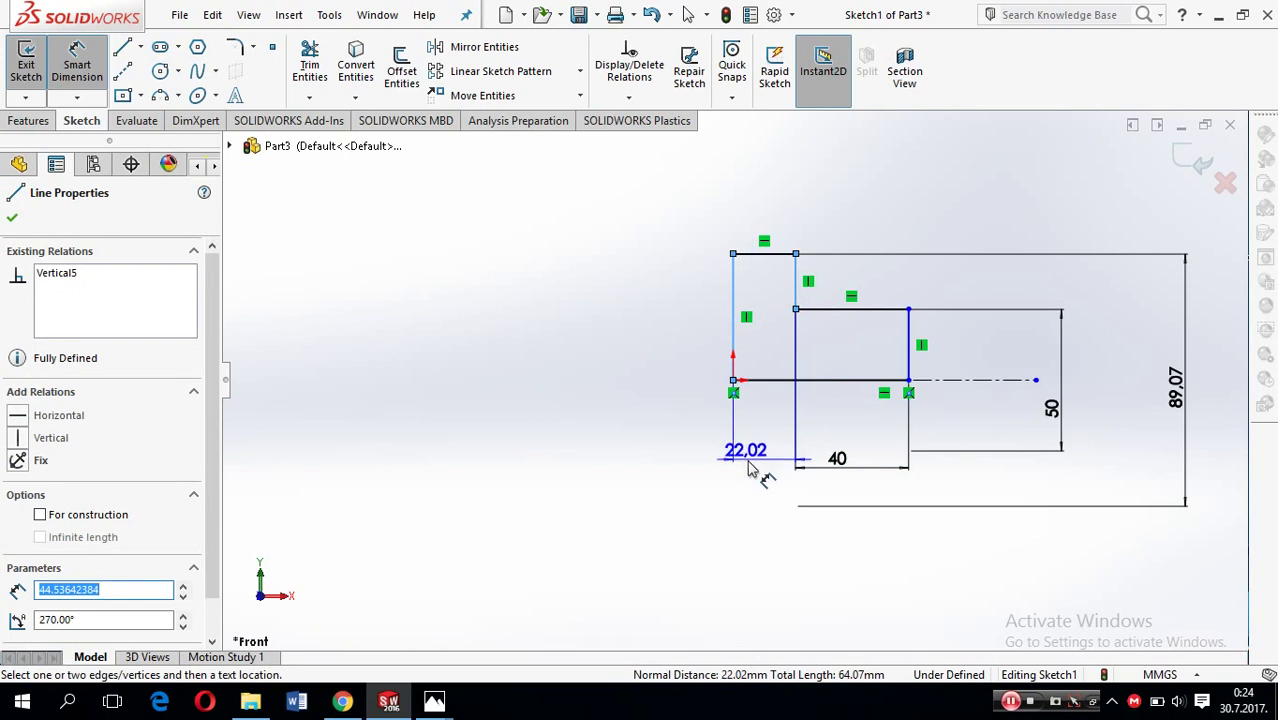
pyautogui.click(766, 472)
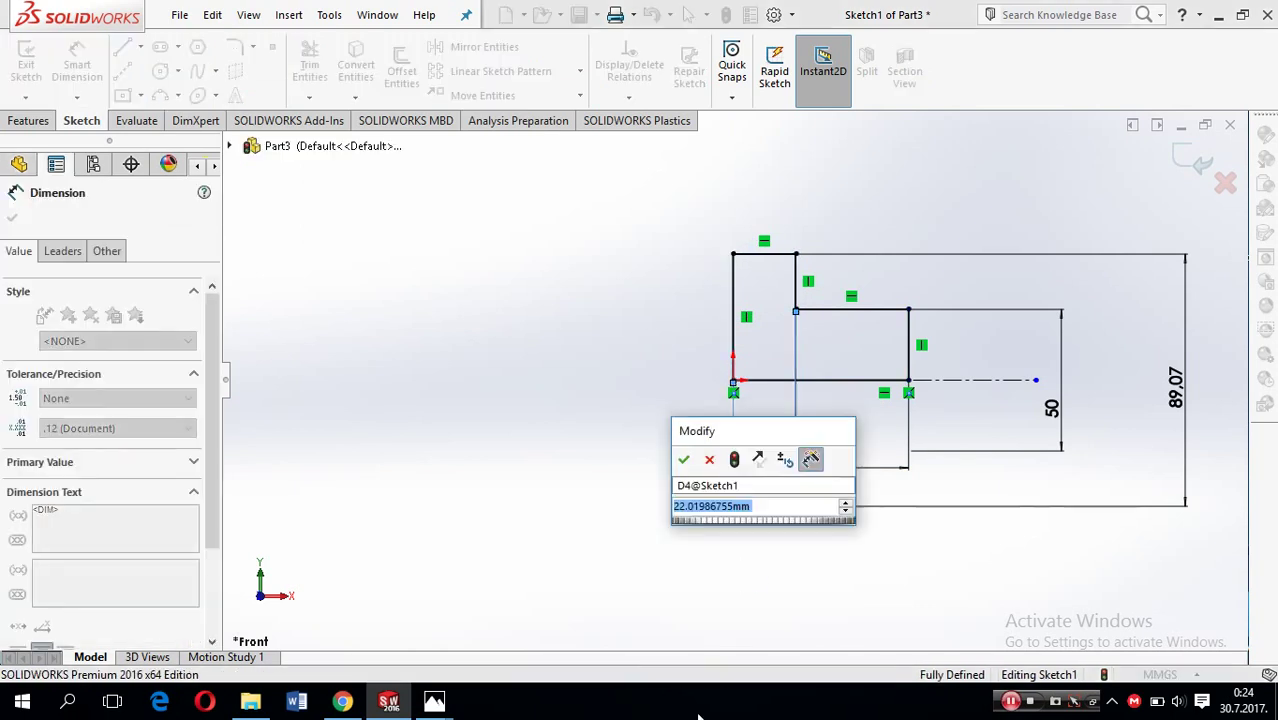
pyautogui.write('20')
pyautogui.press('Return')
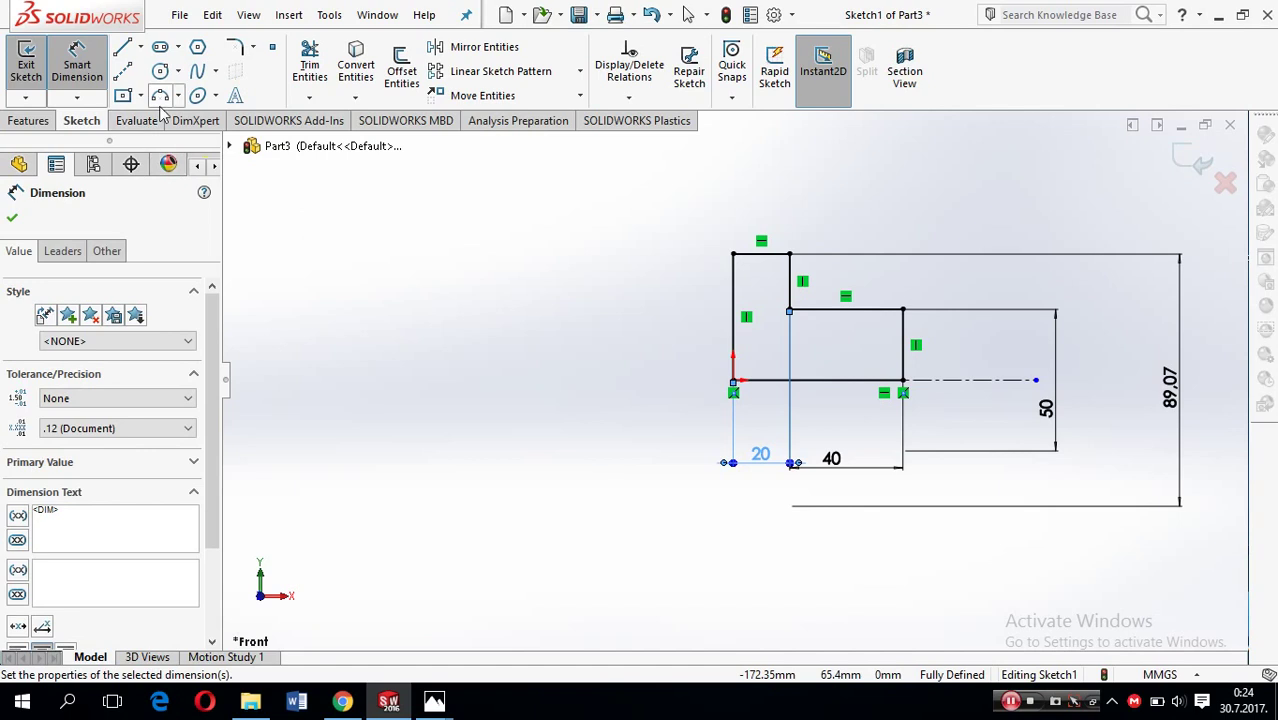
pyautogui.click(12, 220)
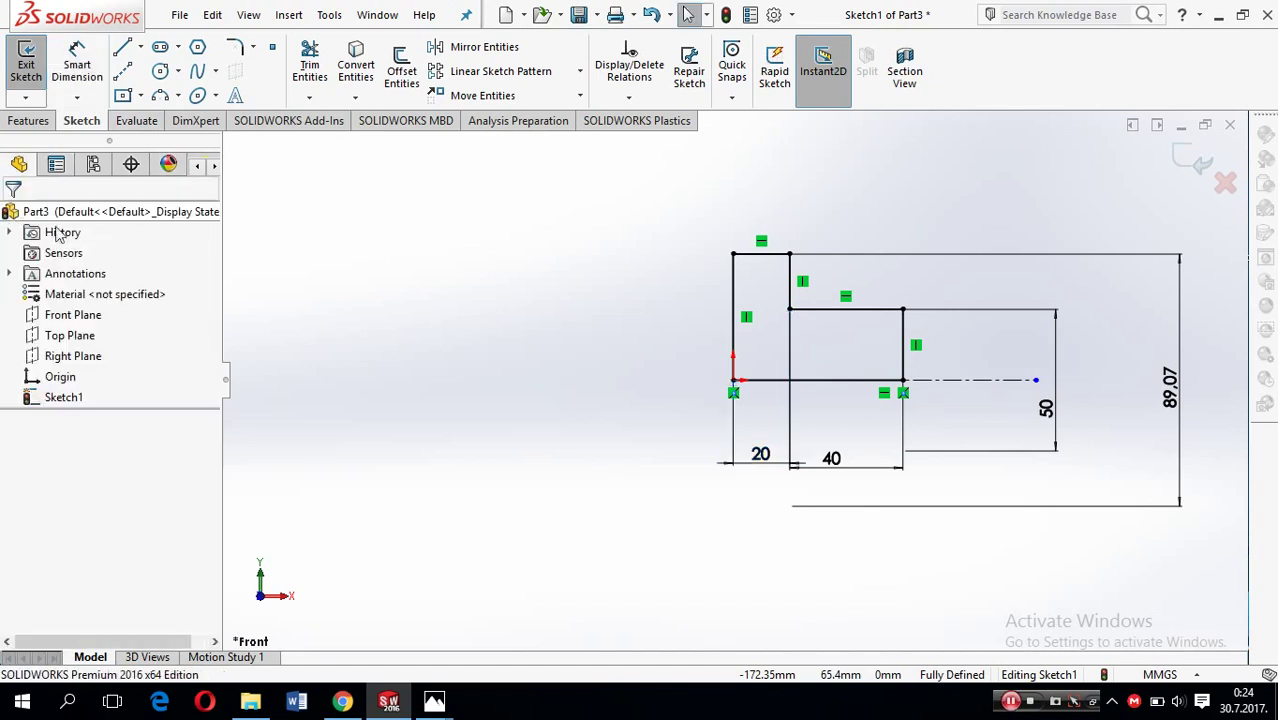
pyautogui.click(36, 120)
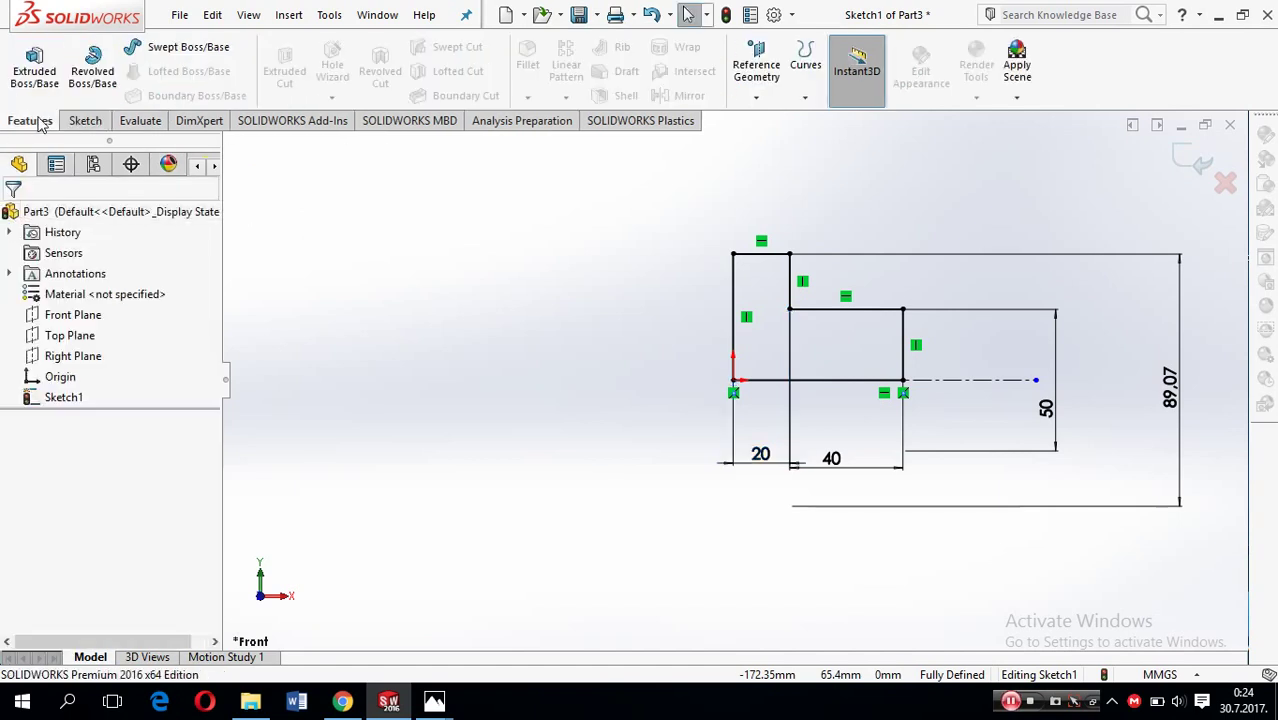
# Revolve Sketch1 a full 360° about the centerline into Revolve1, viewed from the front.
pyautogui.click(92, 62)
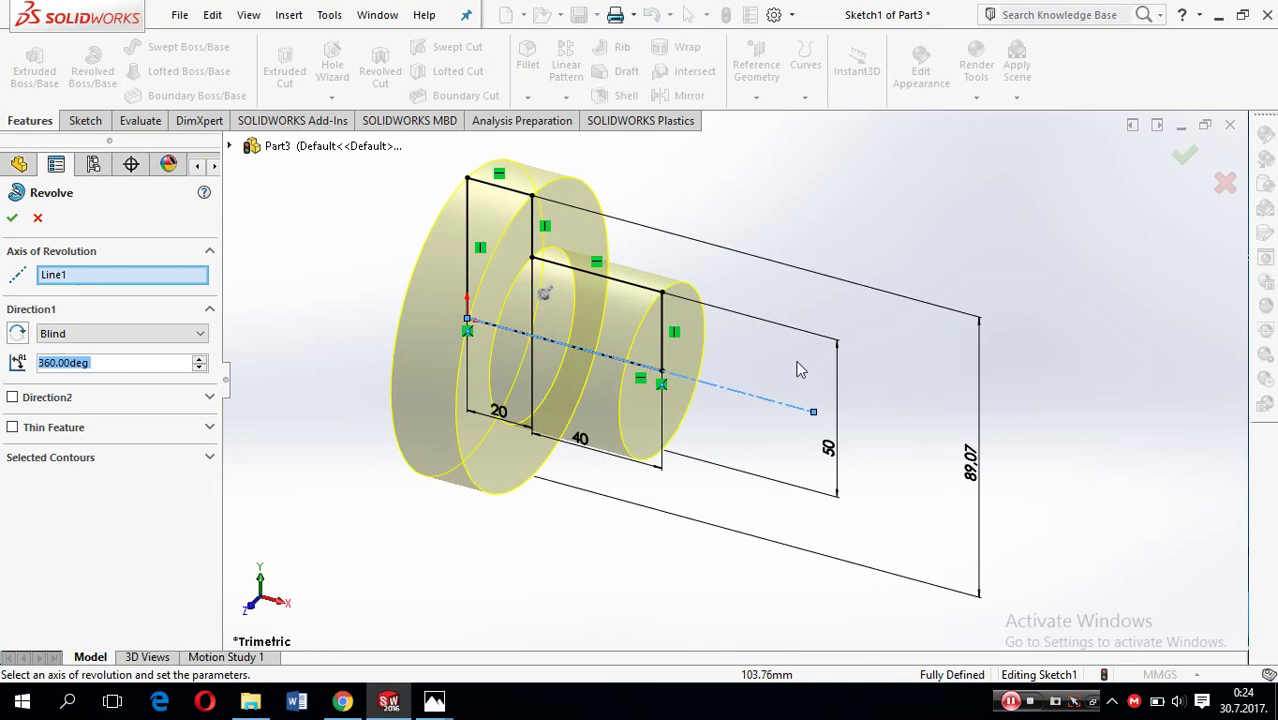
pyautogui.click(12, 220)
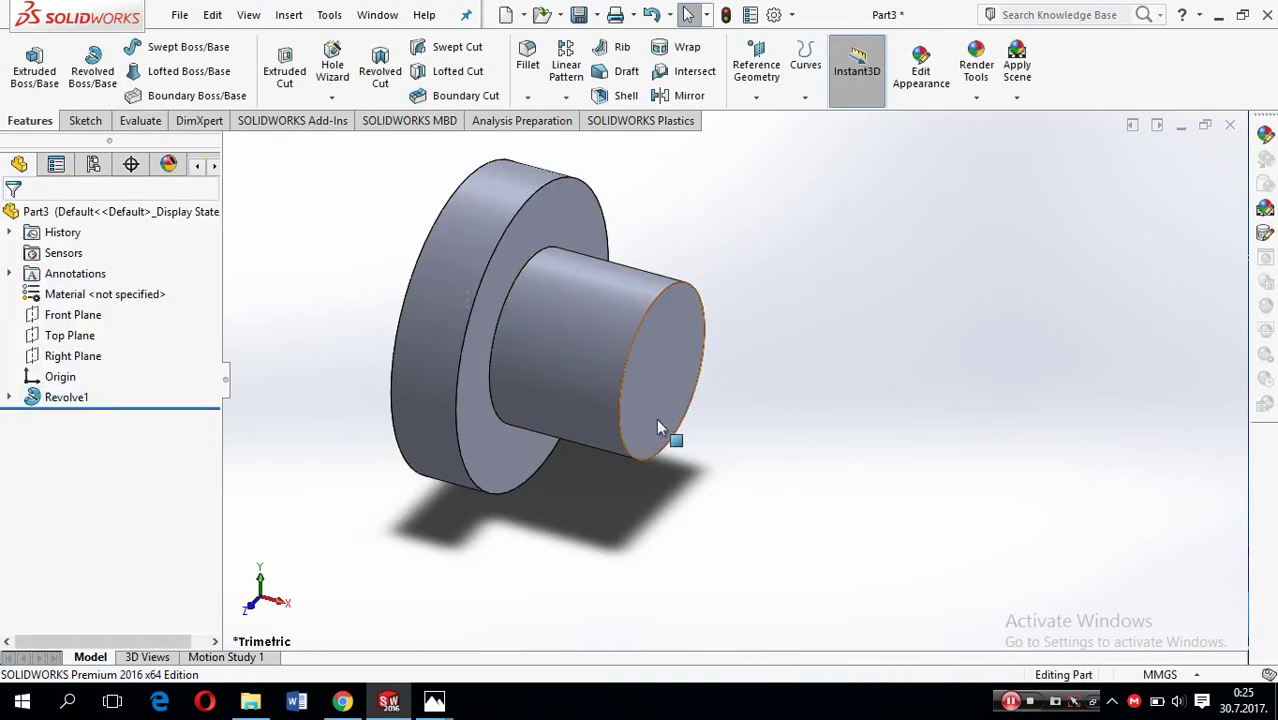
pyautogui.hotkey('ctrl', '1')
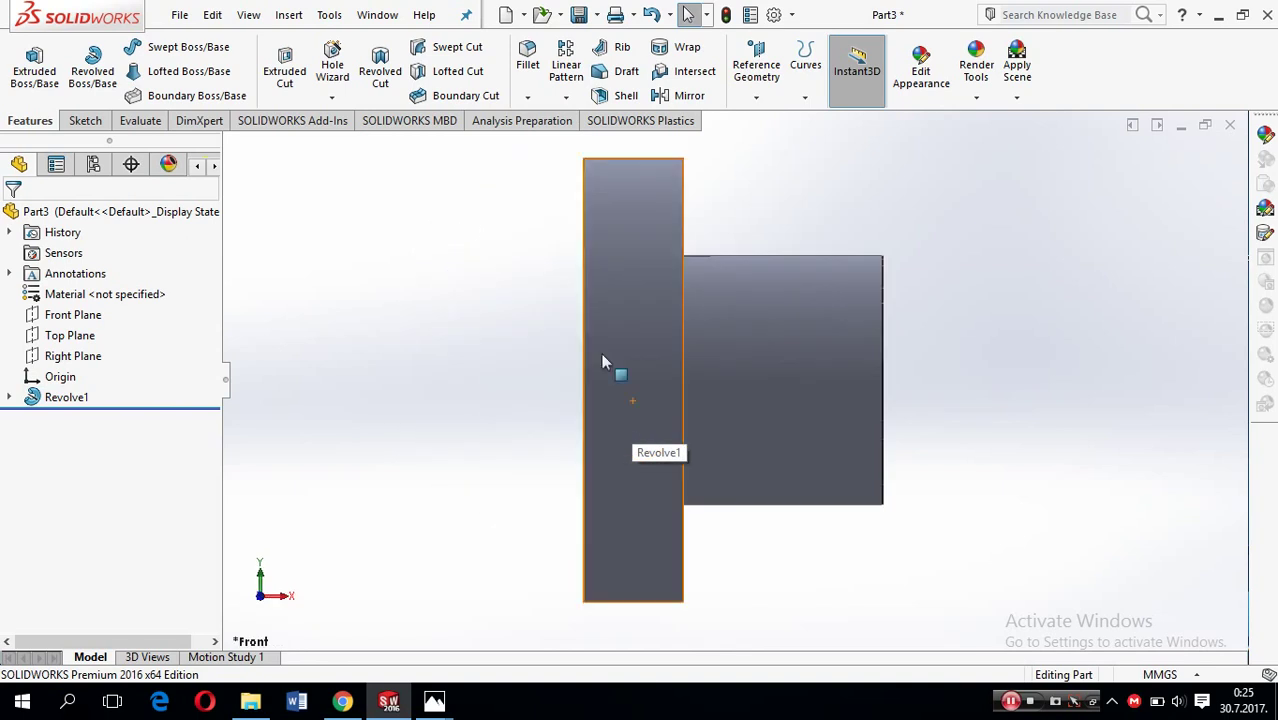
# Start Sketch2 on the Front Plane with a horizontal centerline about 97 mm from the origin.
pyautogui.click(85, 121)
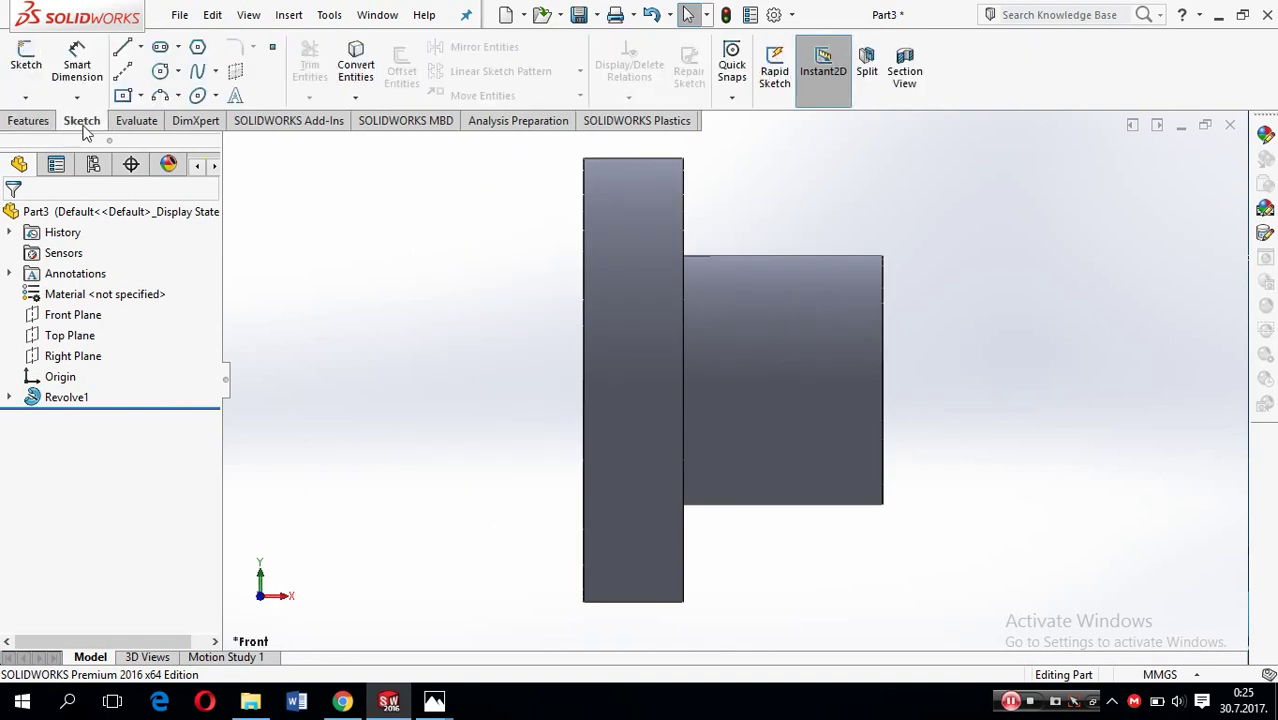
pyautogui.click(122, 74)
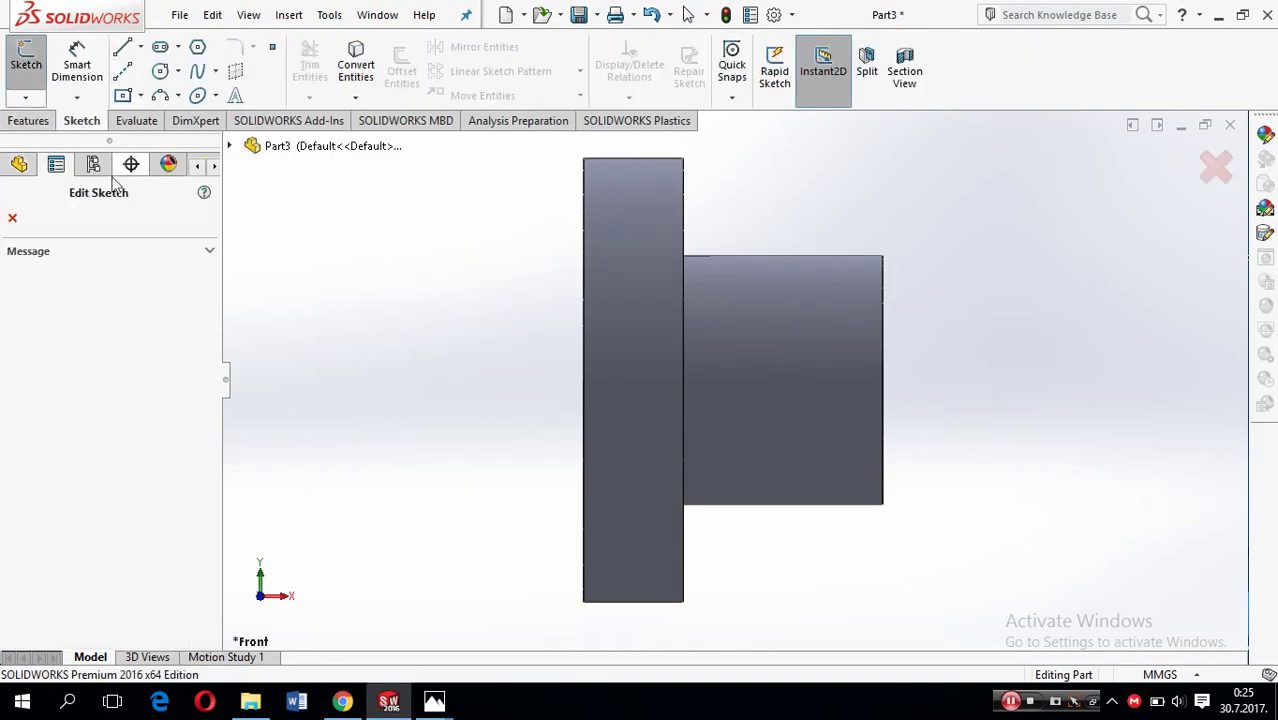
pyautogui.click(13, 218)
pyautogui.rightClick(70, 315)
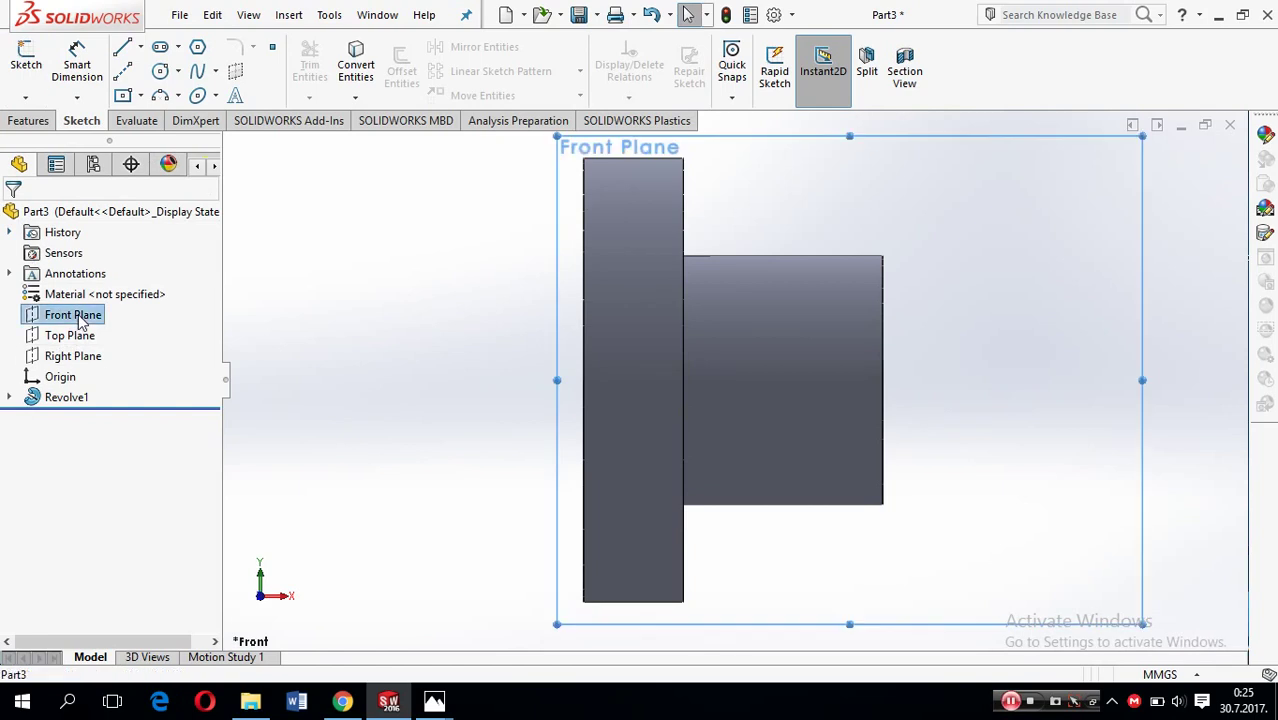
pyautogui.click(93, 289)
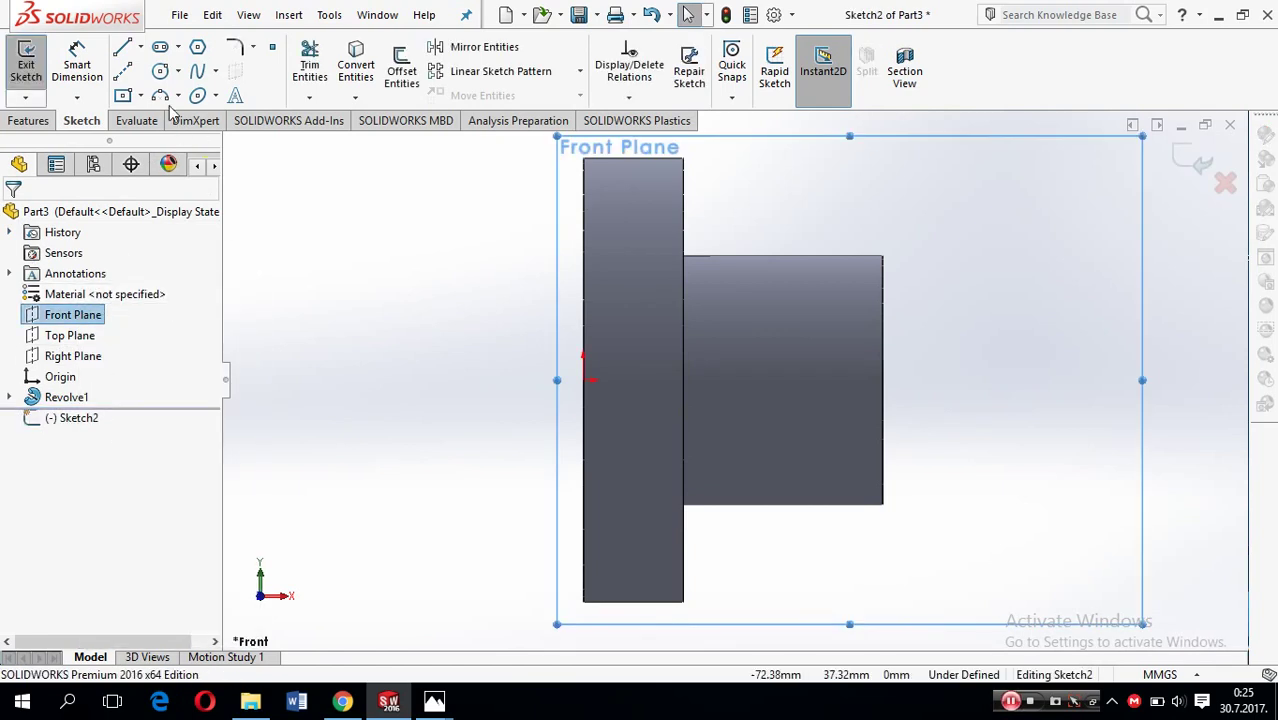
pyautogui.click(126, 71)
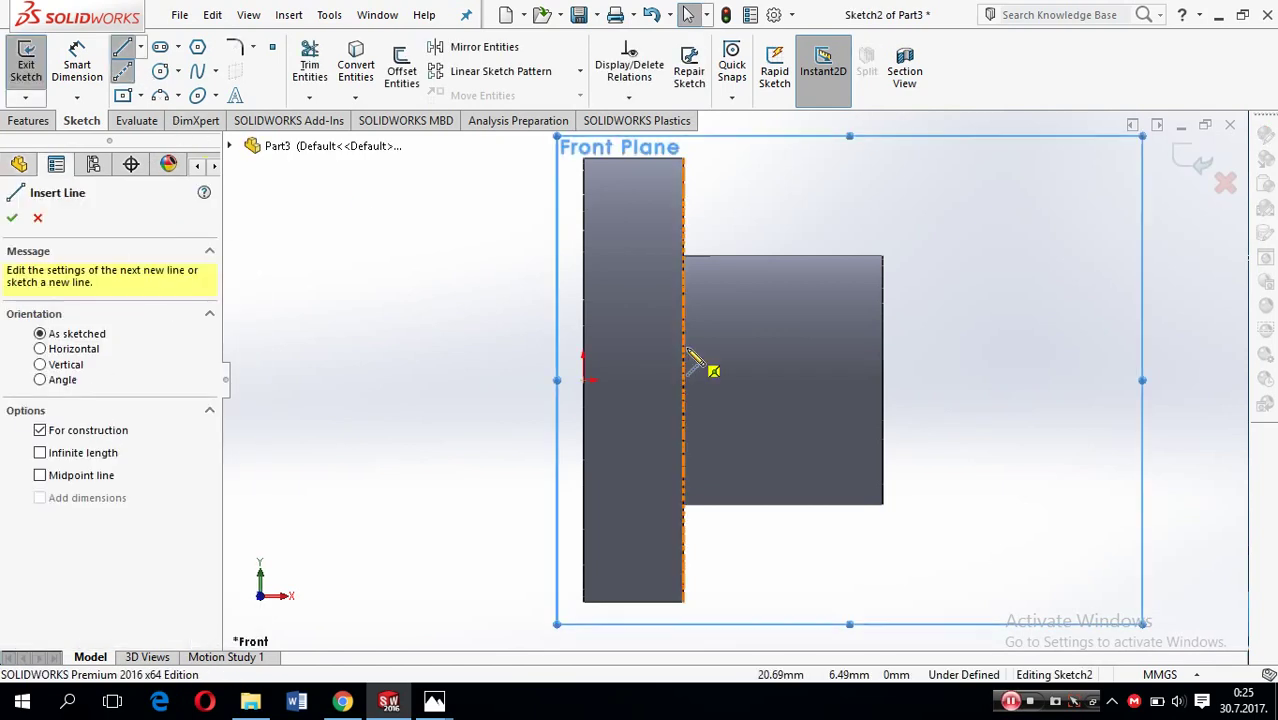
pyautogui.click(586, 380)
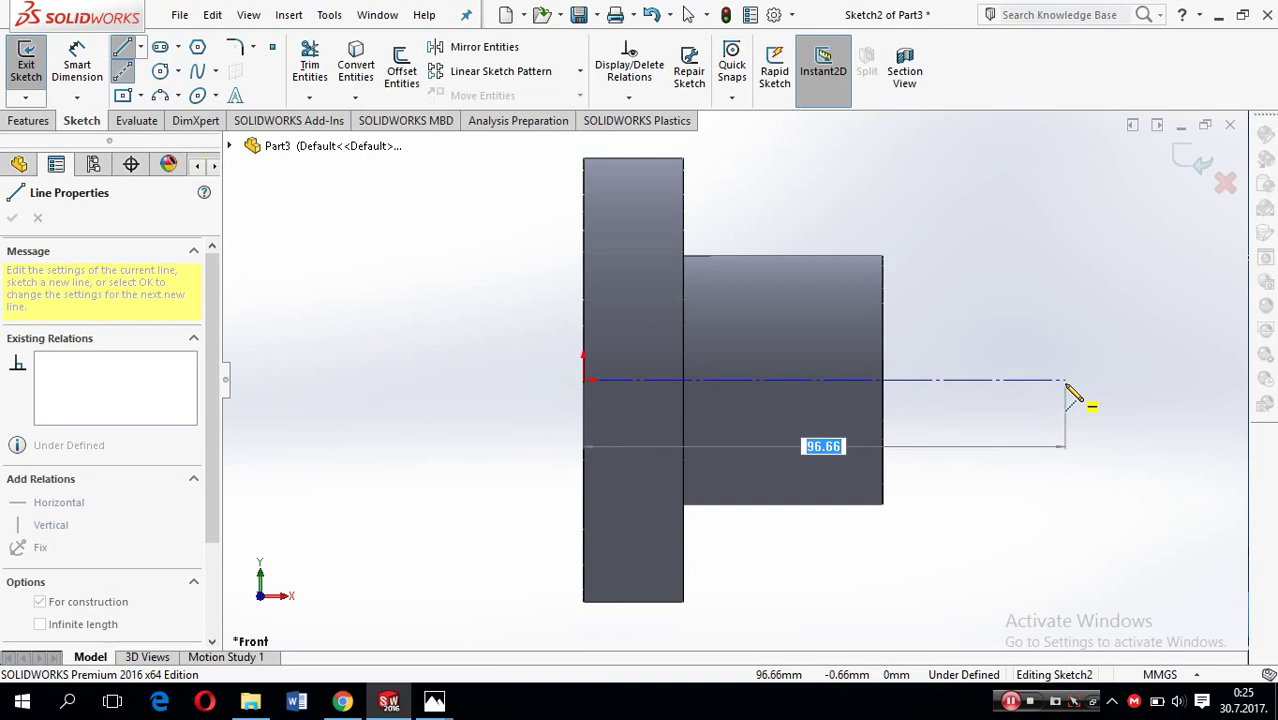
pyautogui.click(1065, 380)
pyautogui.press('Escape')
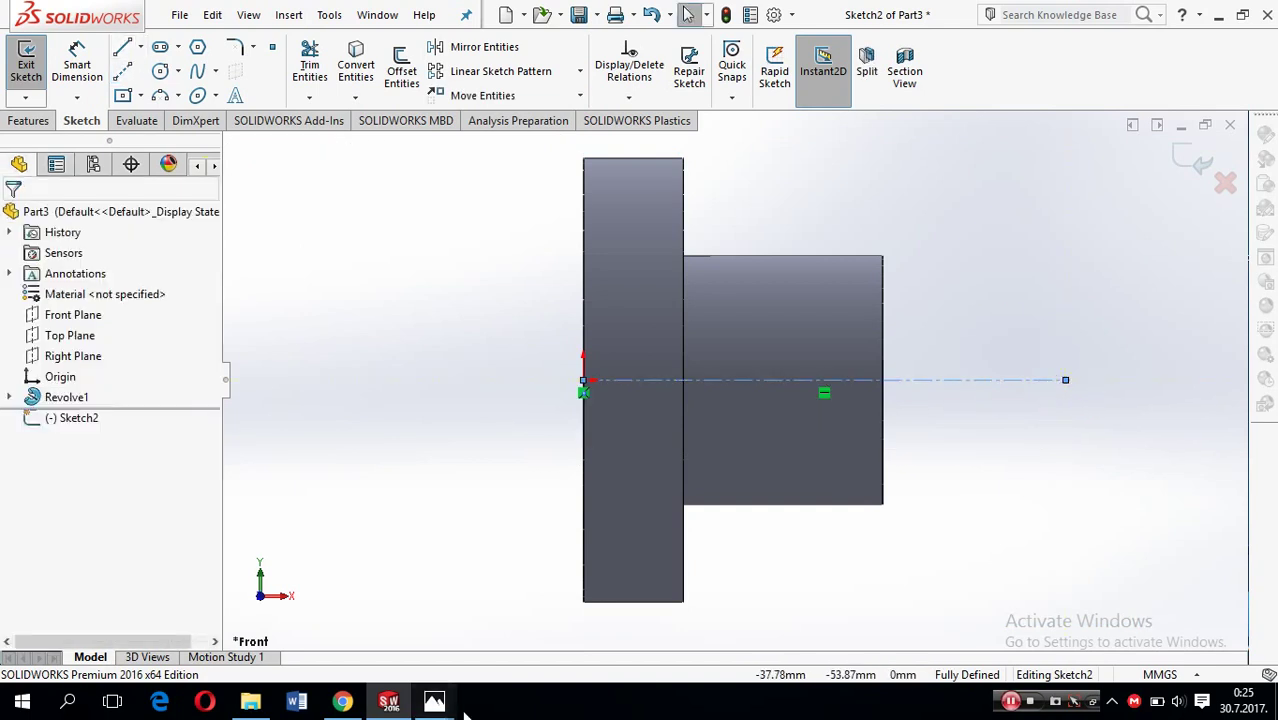
pyautogui.moveTo(434, 701)
pyautogui.click(470, 668)
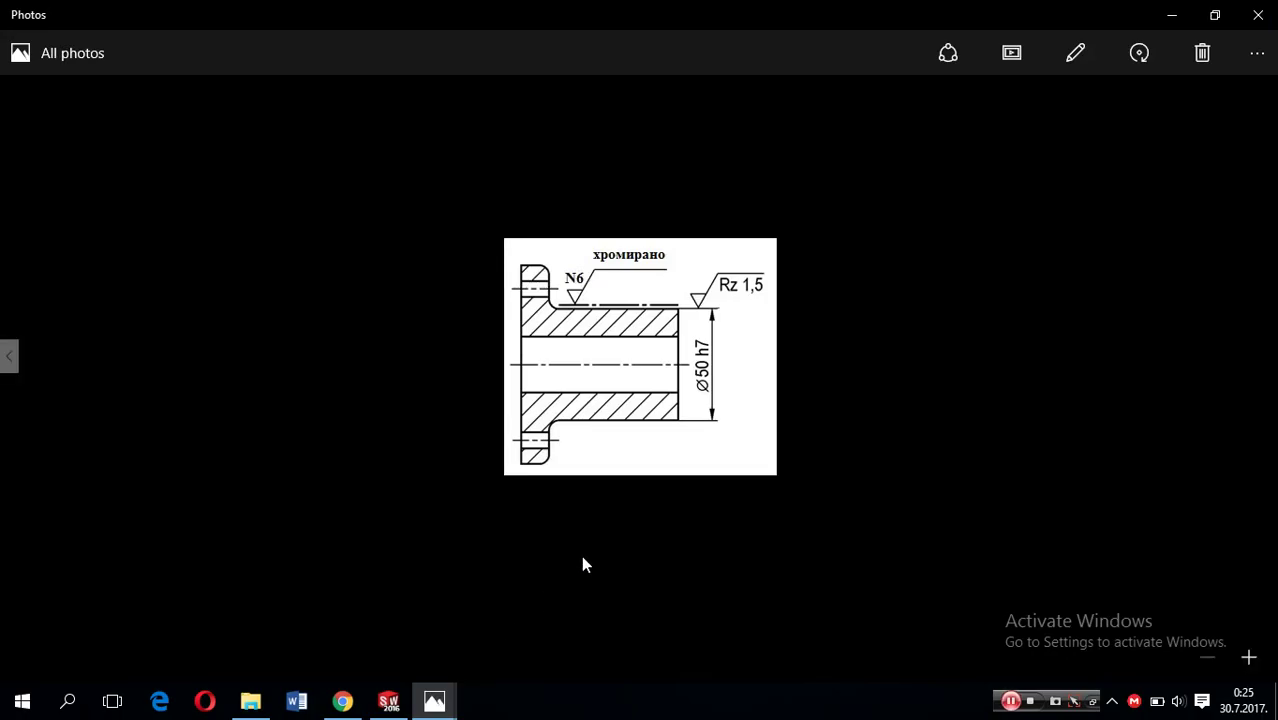
pyautogui.click(436, 706)
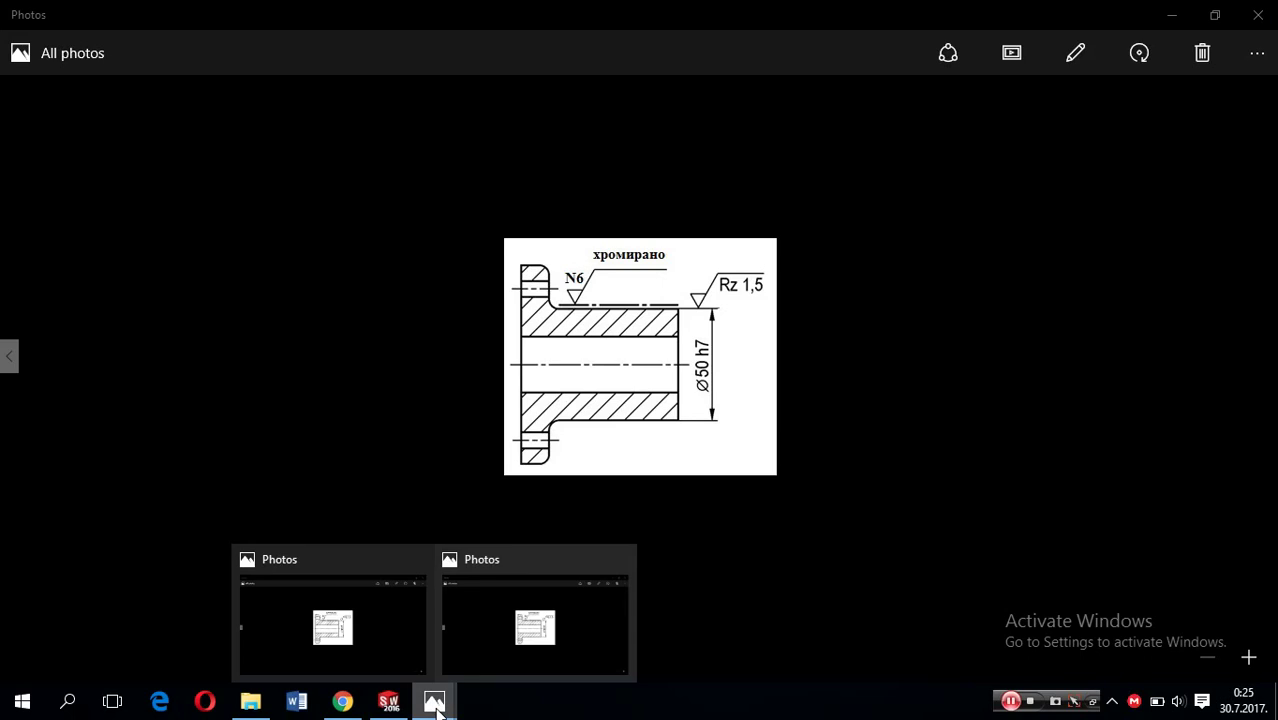
pyautogui.click(389, 702)
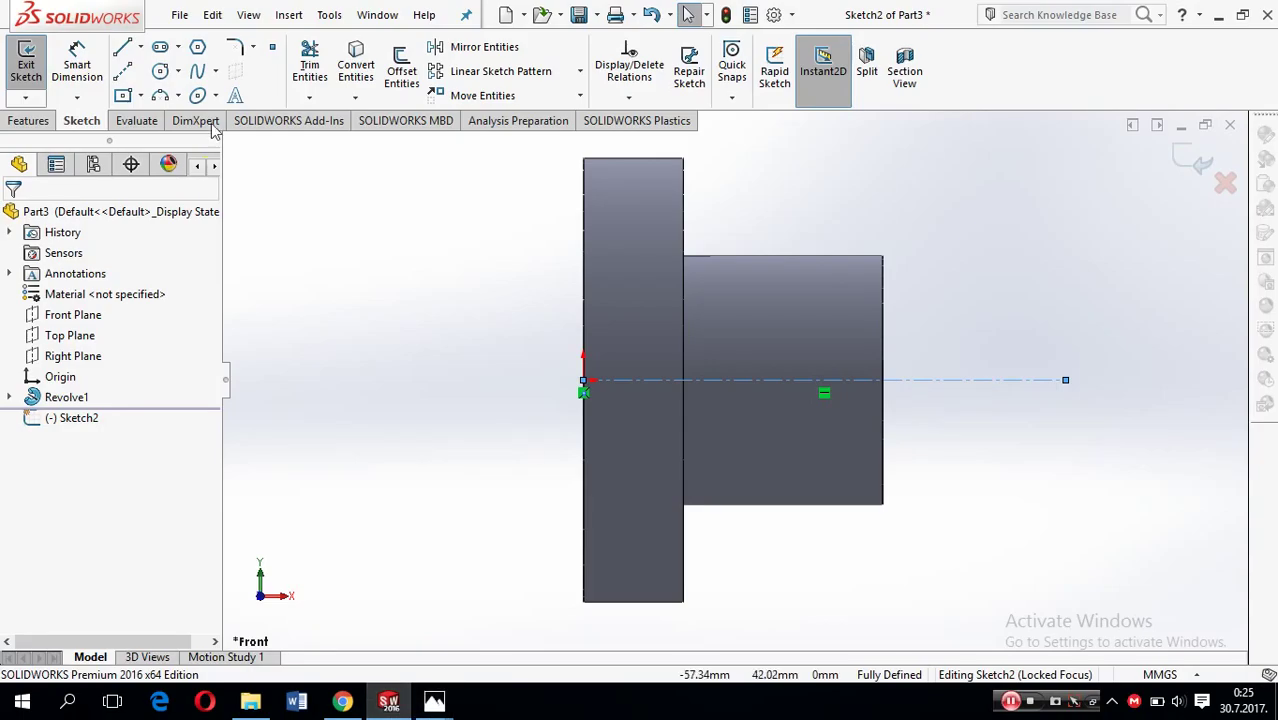
# Draw a closed rectangle about 60 mm long just above the centerline, starting at the origin.
pyautogui.click(122, 49)
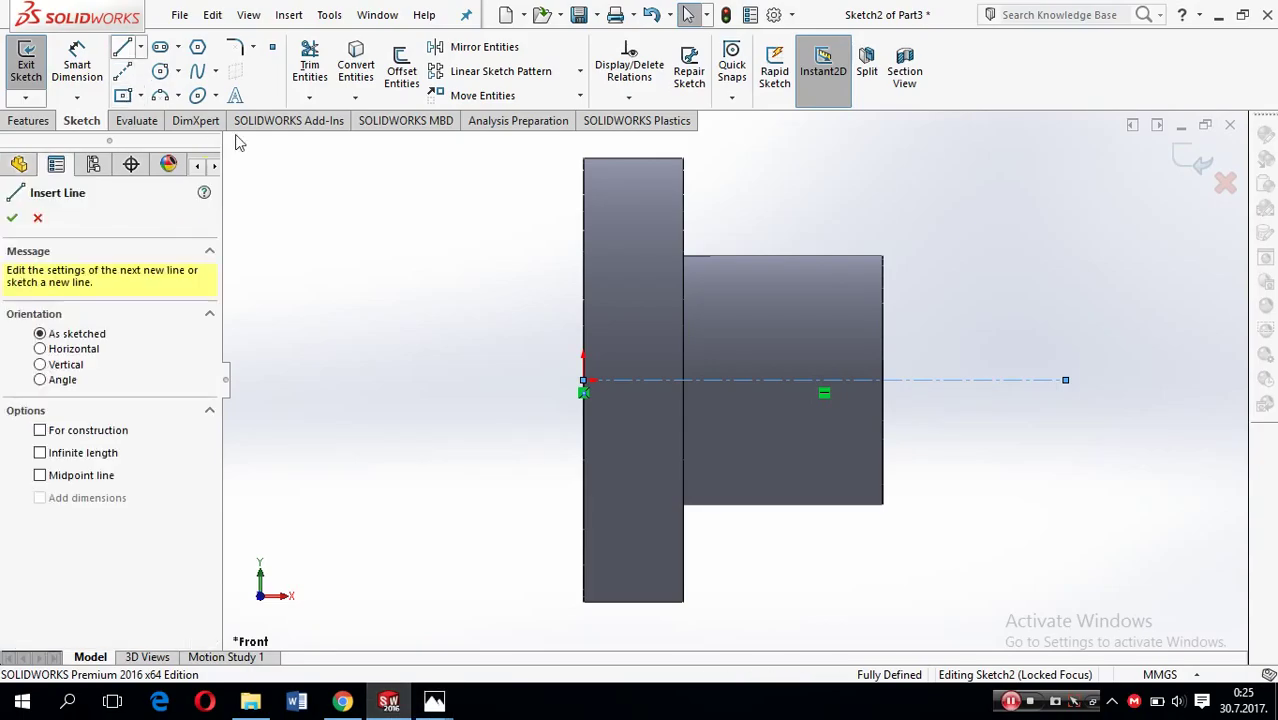
pyautogui.click(584, 381)
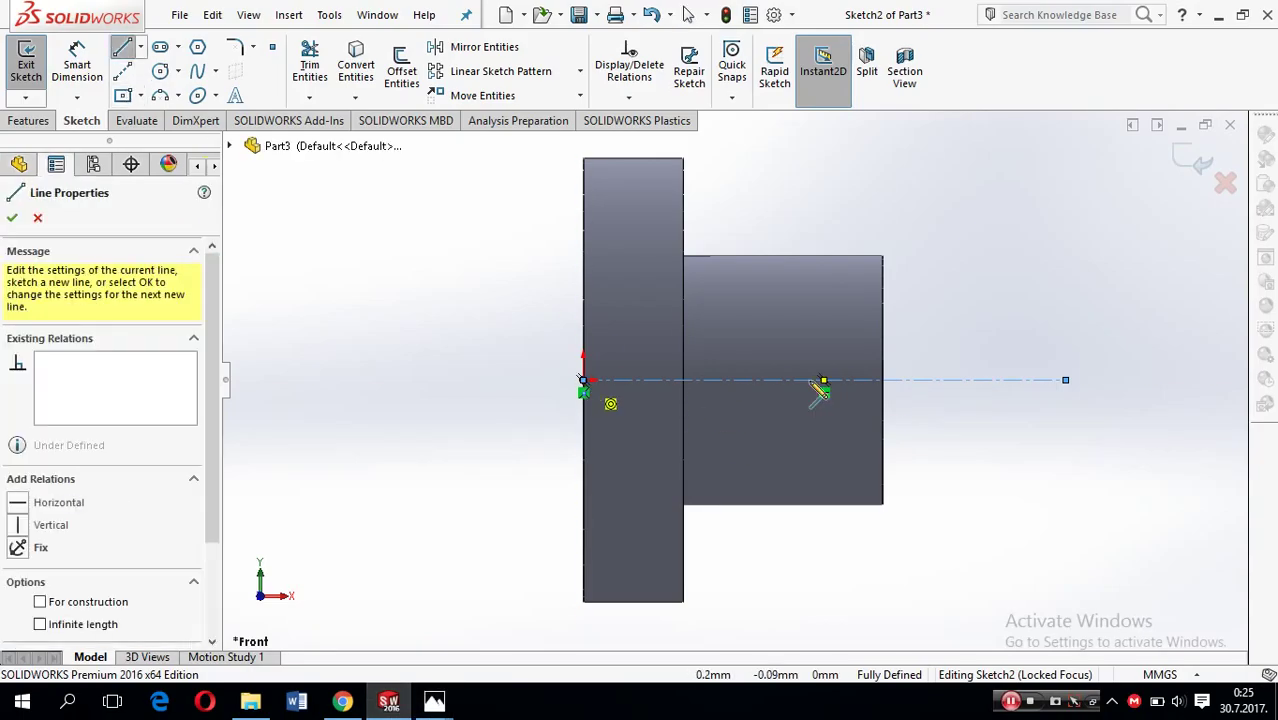
pyautogui.click(885, 381)
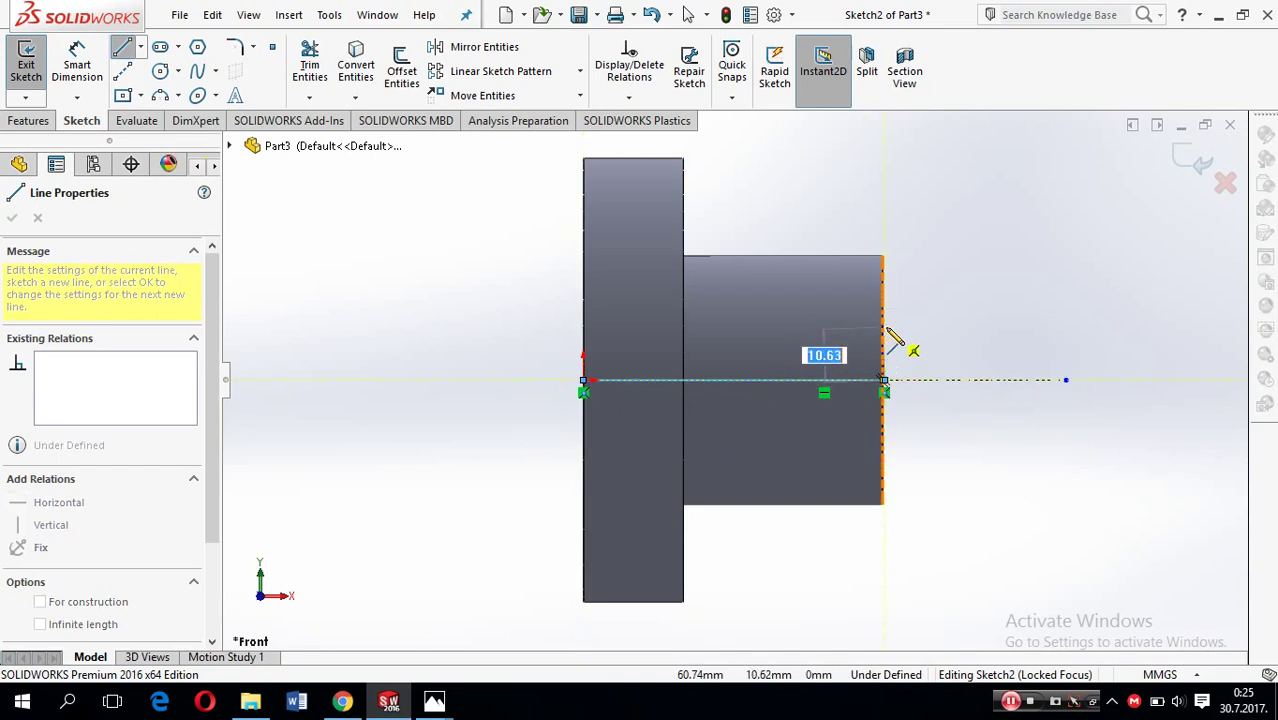
pyautogui.click(885, 324)
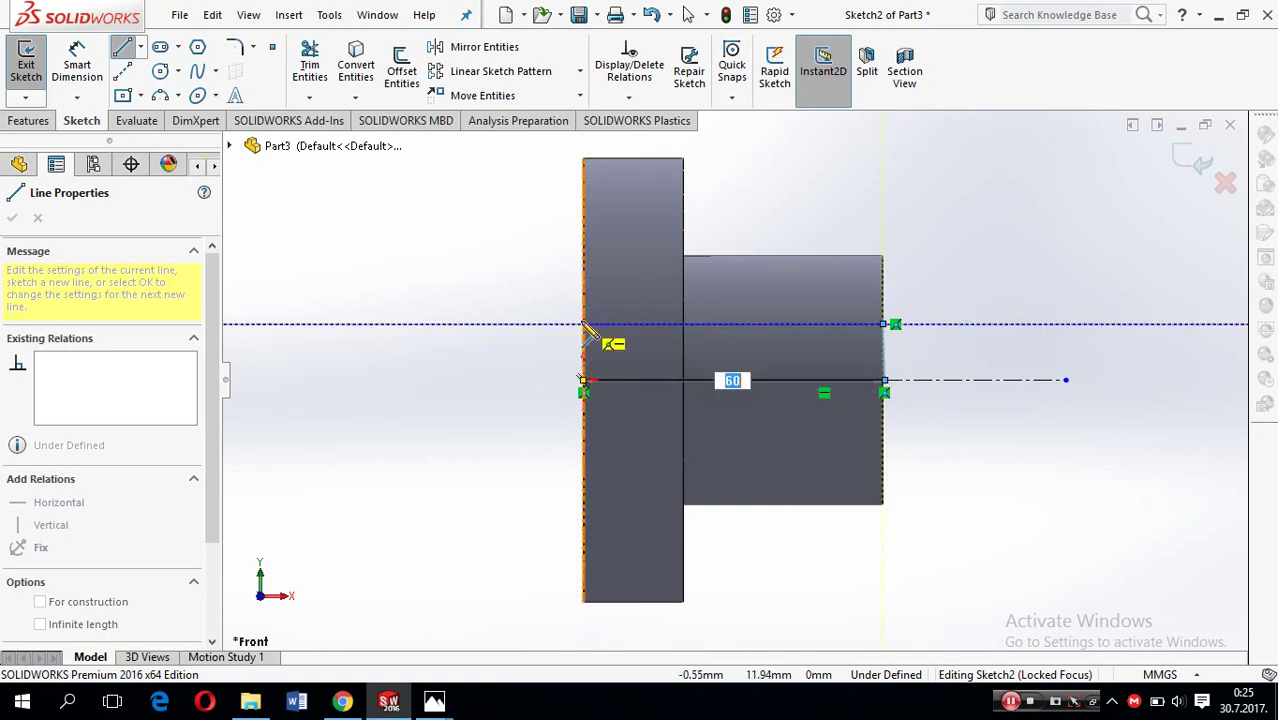
pyautogui.click(584, 324)
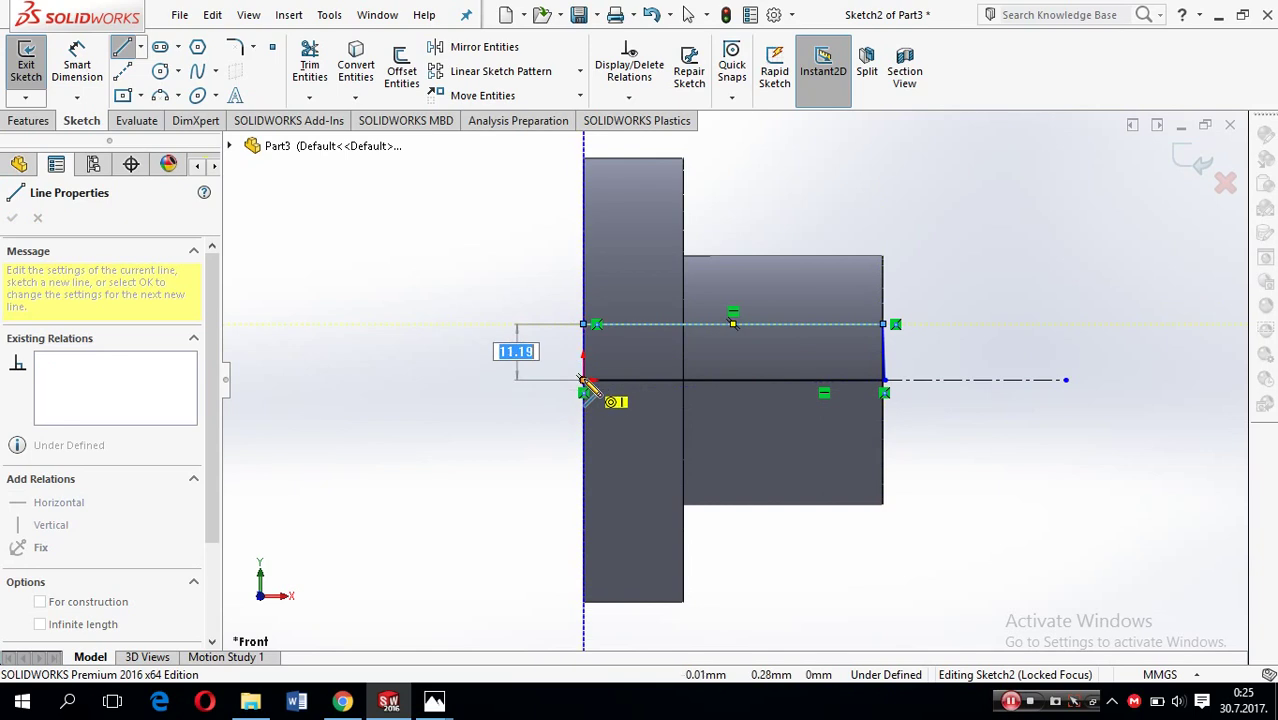
pyautogui.click(584, 380)
pyautogui.press('Escape')
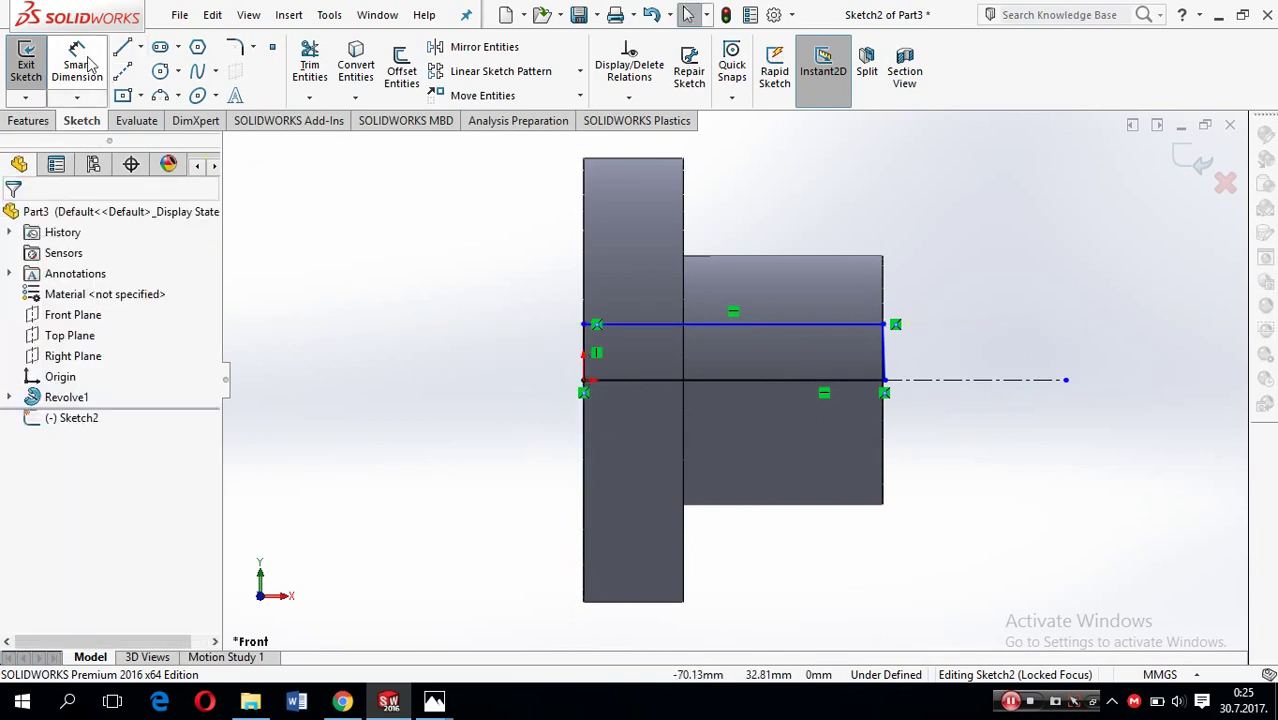
# Dimension the bore profile's top line to the centerline as a 20 mm diameter.
pyautogui.click(90, 64)
pyautogui.click(849, 326)
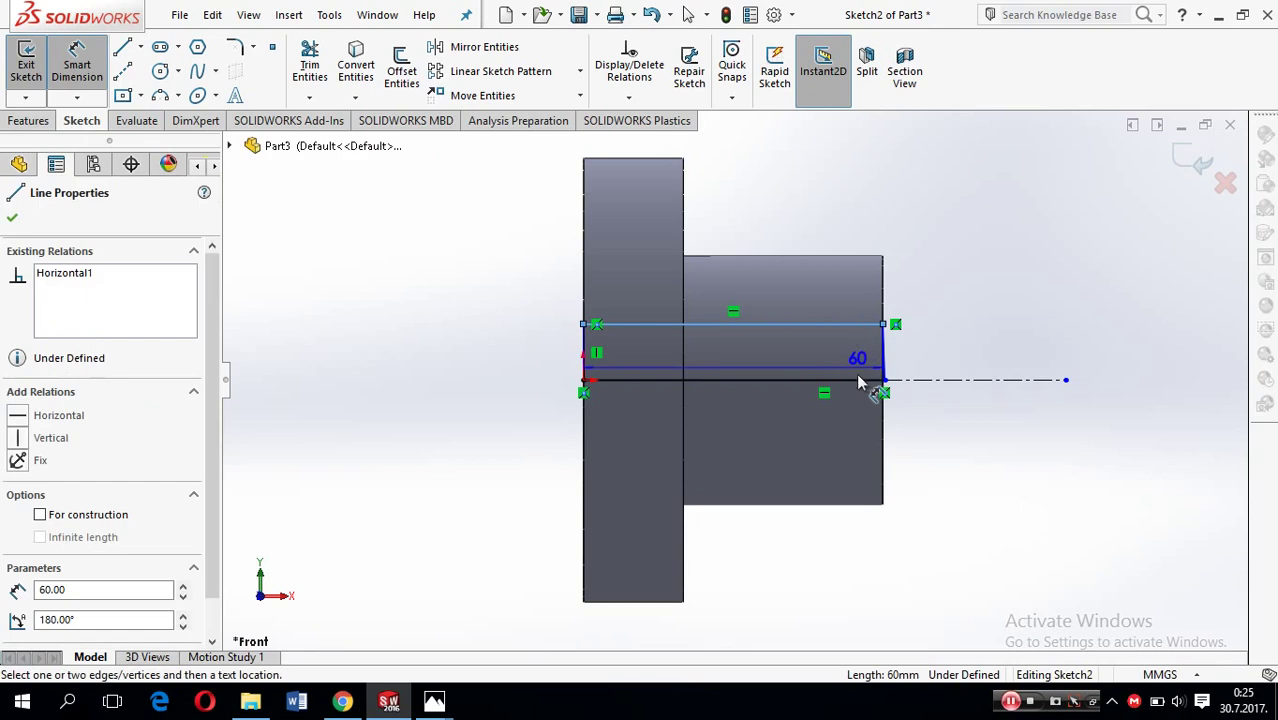
pyautogui.click(937, 381)
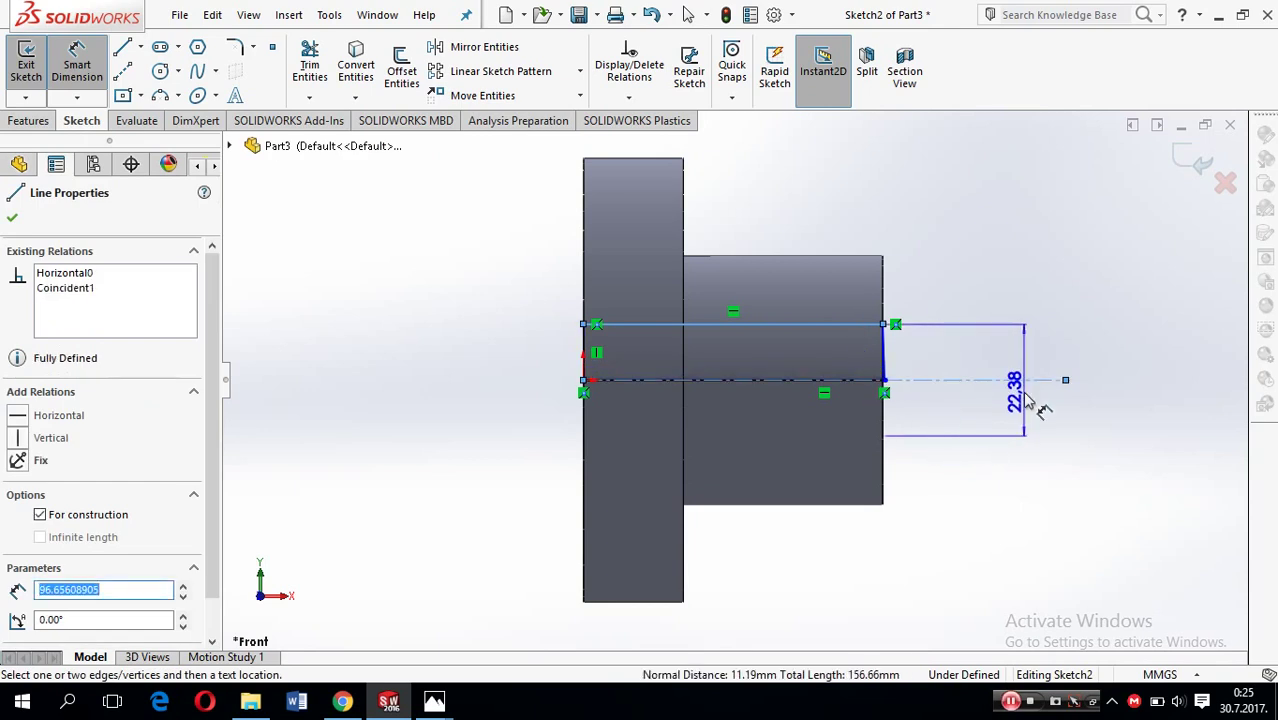
pyautogui.click(1025, 398)
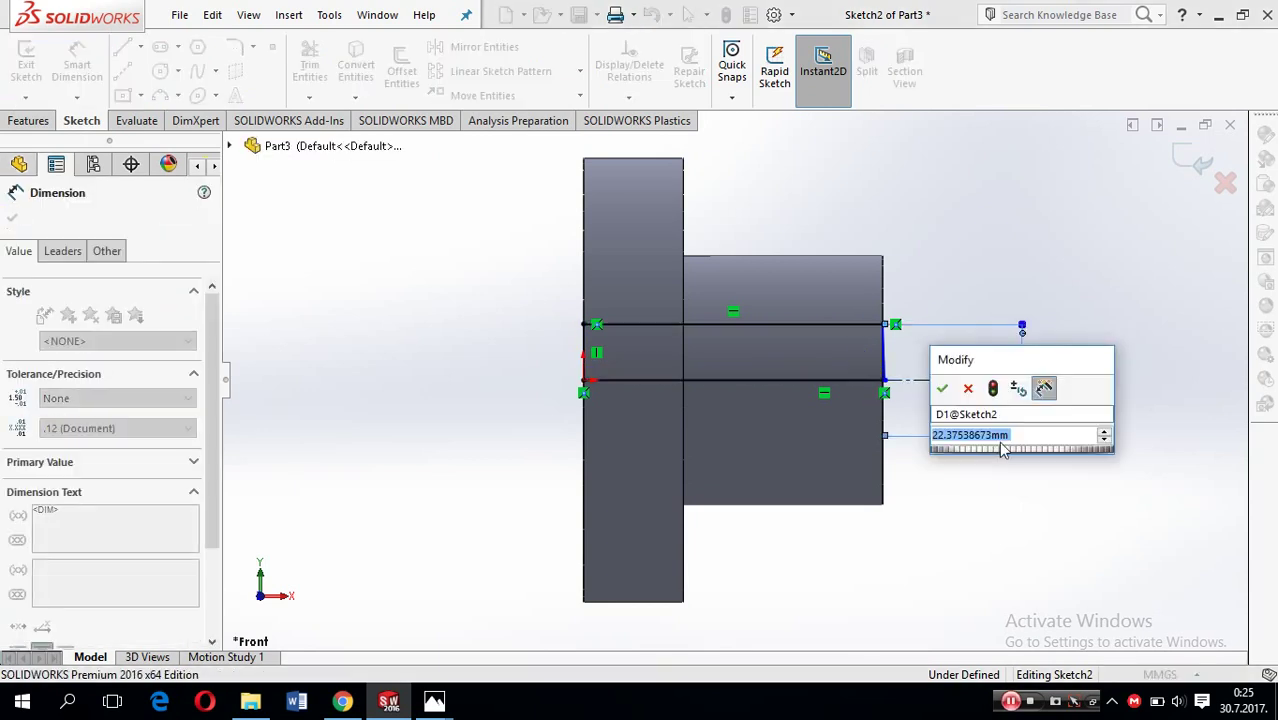
pyautogui.write('20')
pyautogui.press('Return')
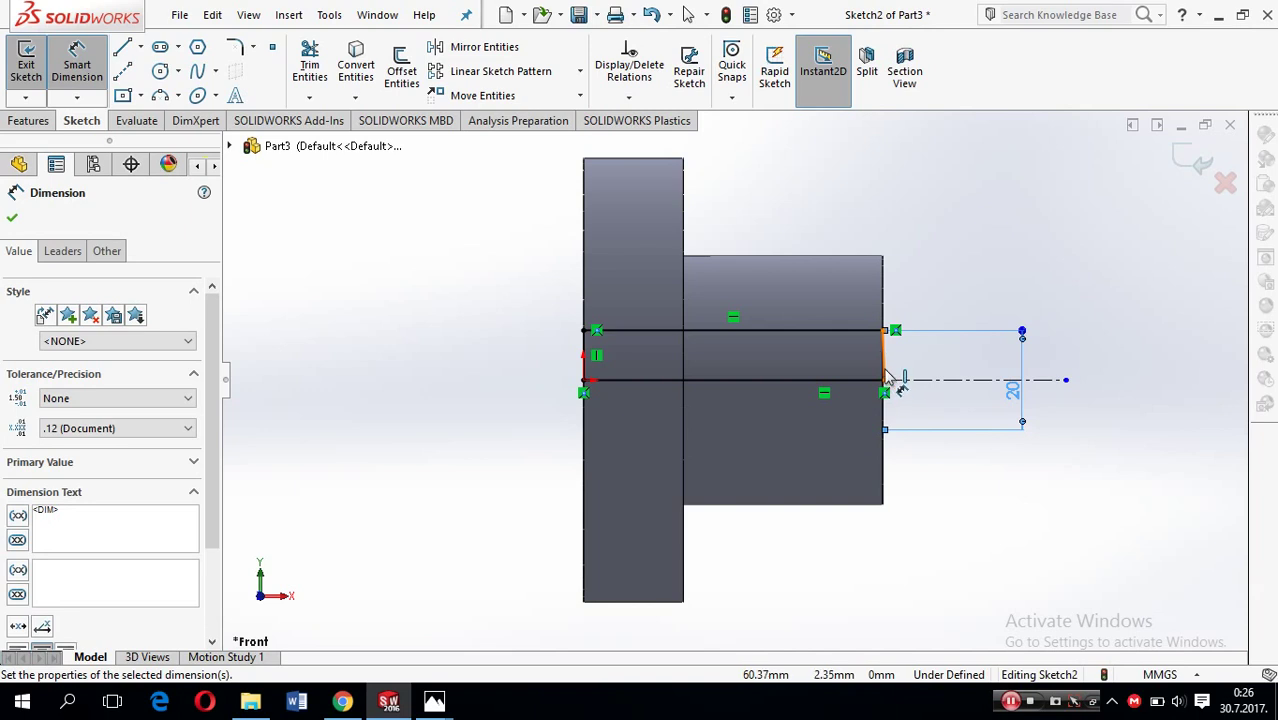
# Make the profile's right end line collinear with the hub's right face edge.
pyautogui.click(885, 376)
pyautogui.press('Escape')
pyautogui.press('Escape')
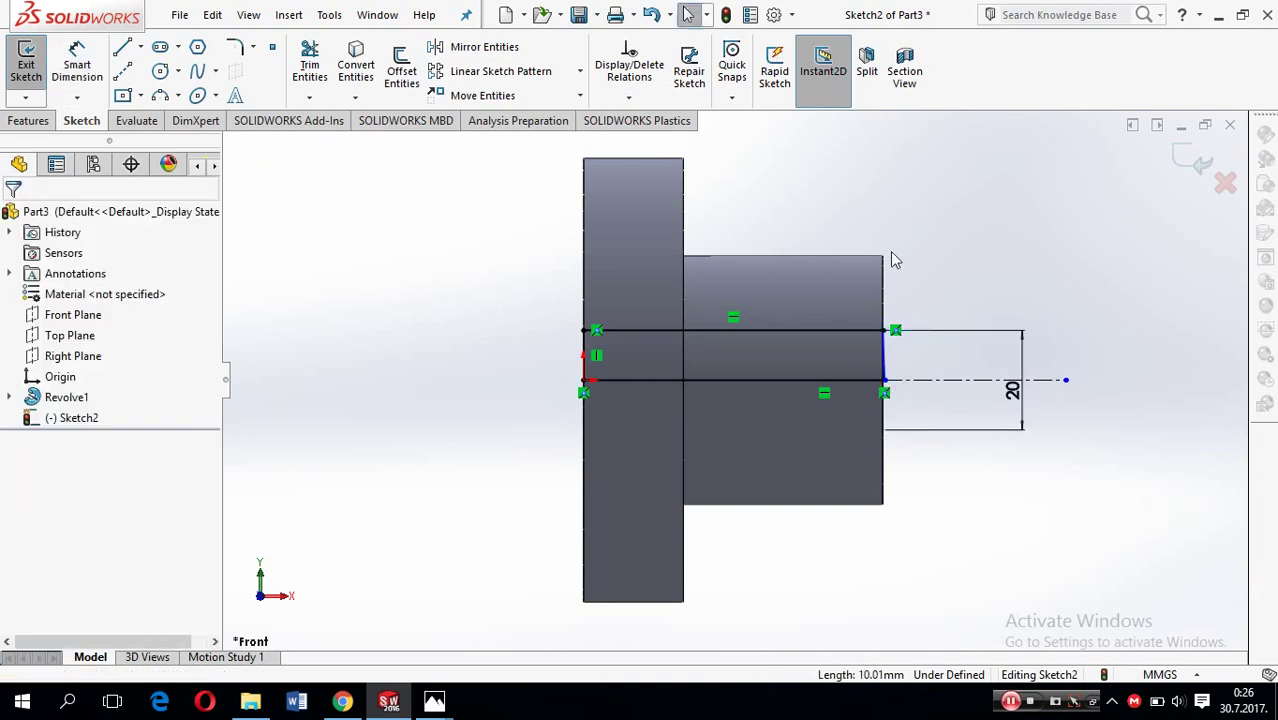
pyautogui.click(884, 322)
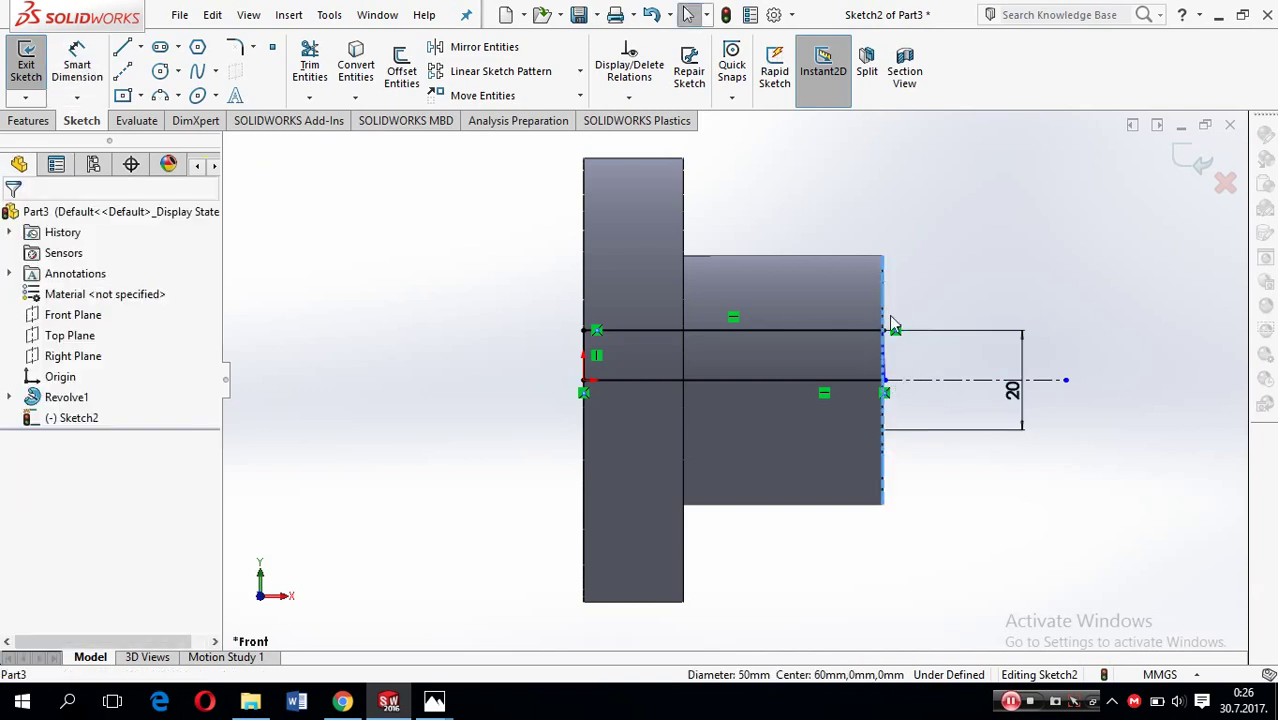
pyautogui.keyDown('ctrl'); pyautogui.click(893, 372); pyautogui.keyUp('ctrl')
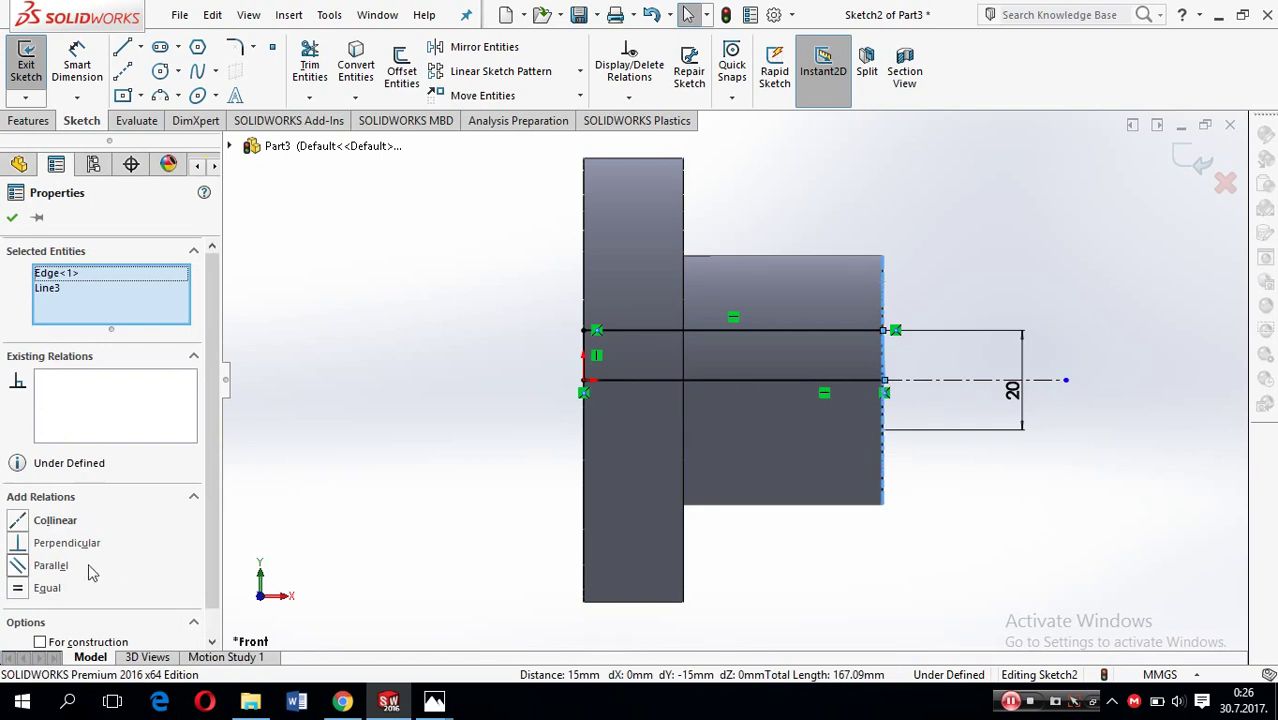
pyautogui.click(55, 520)
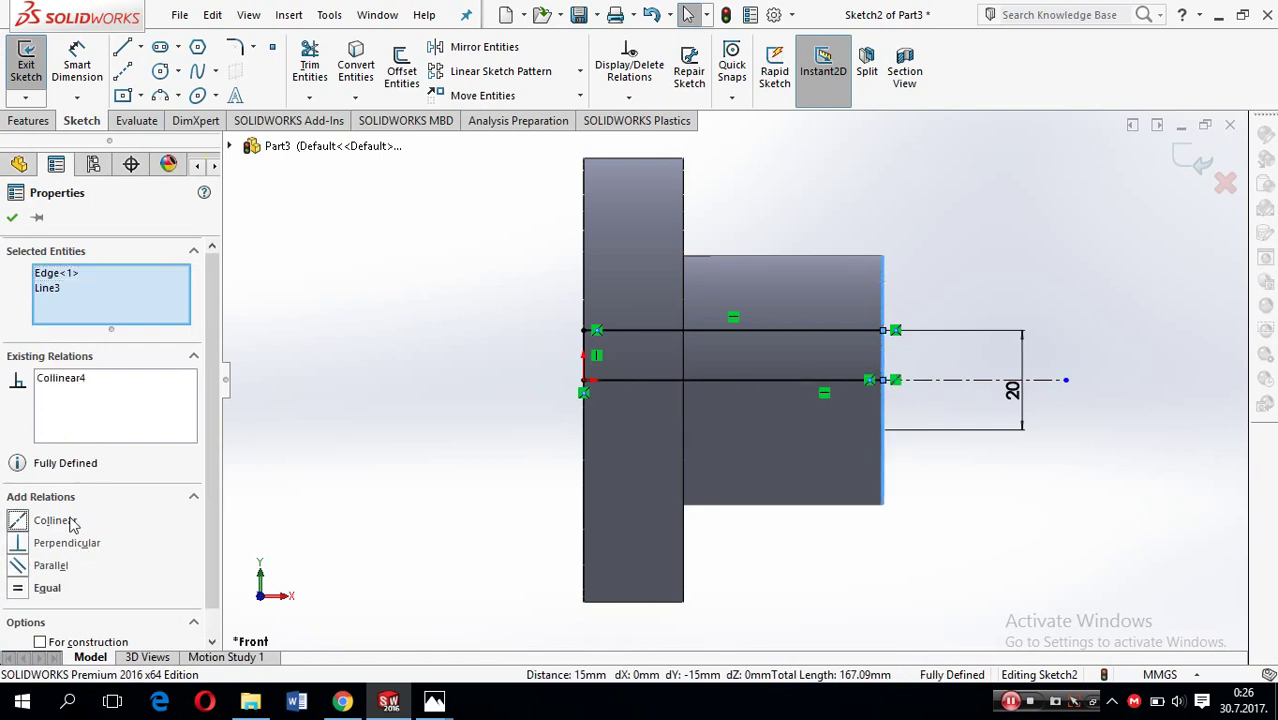
pyautogui.press('Escape')
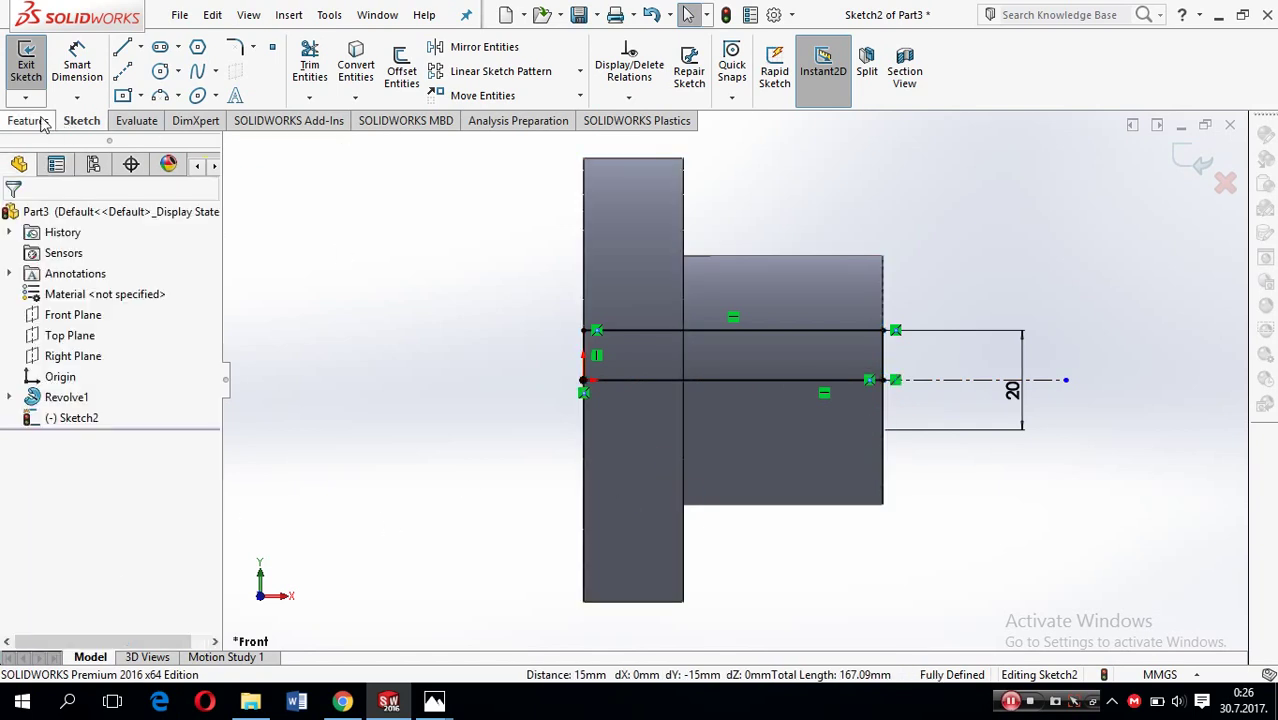
# Revolve-cut Sketch2 360° about the centerline as Cut-Revolve1, then return to Front view.
pyautogui.click(45, 122)
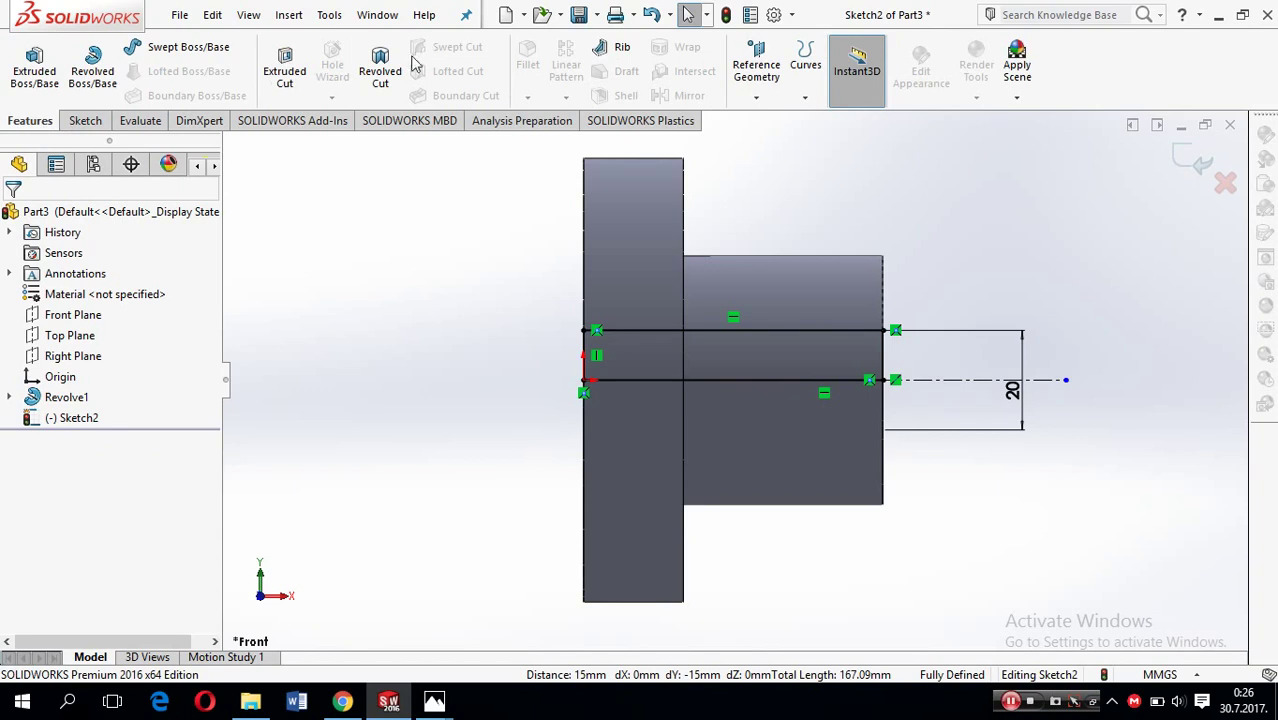
pyautogui.click(397, 84)
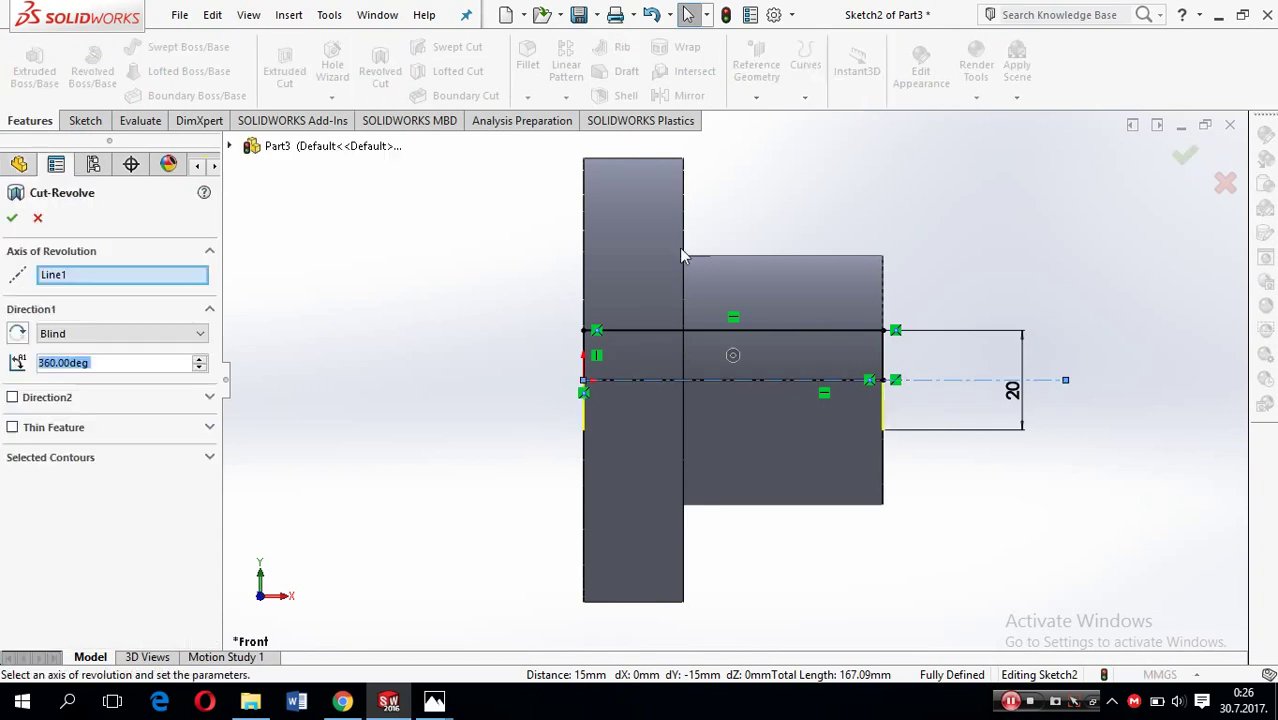
pyautogui.moveTo(953, 418)
pyautogui.mouseDown(button='middle')
pyautogui.moveTo(830, 444)
pyautogui.moveTo(984, 459)
pyautogui.moveTo(1007, 482)
pyautogui.moveTo(985, 455)
pyautogui.moveTo(825, 429)
pyautogui.mouseUp(button='middle')
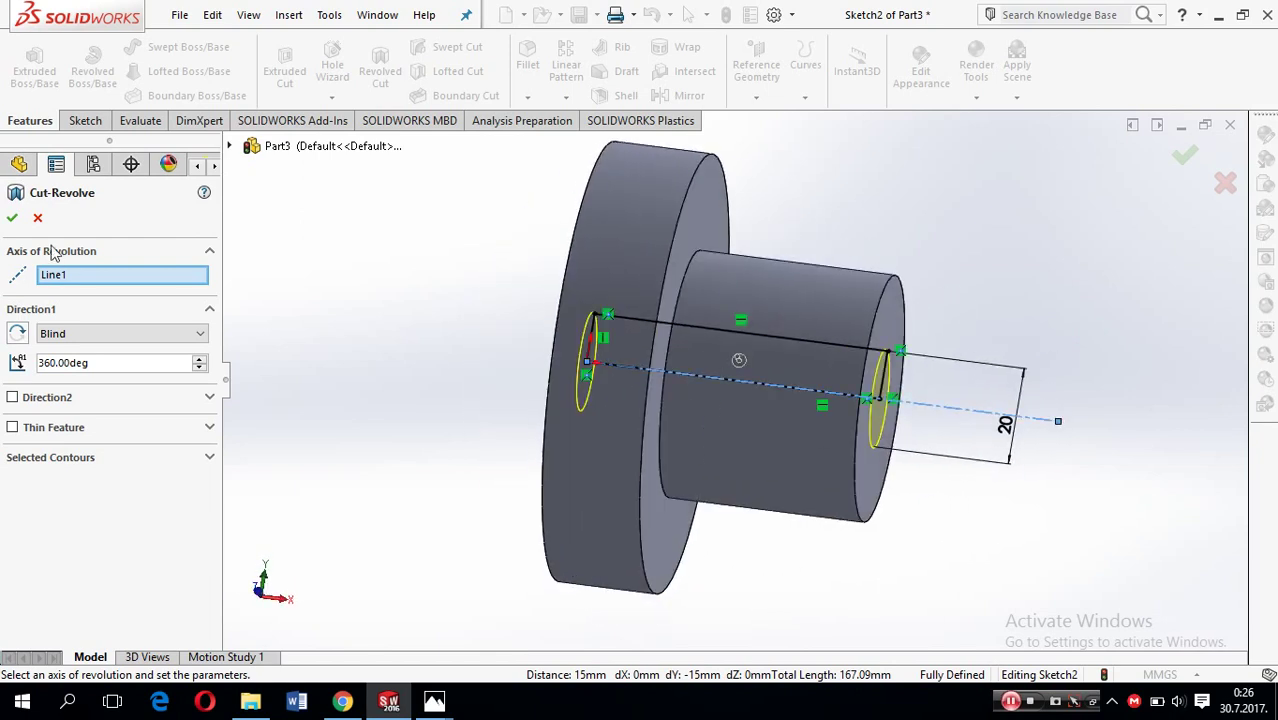
pyautogui.click(14, 224)
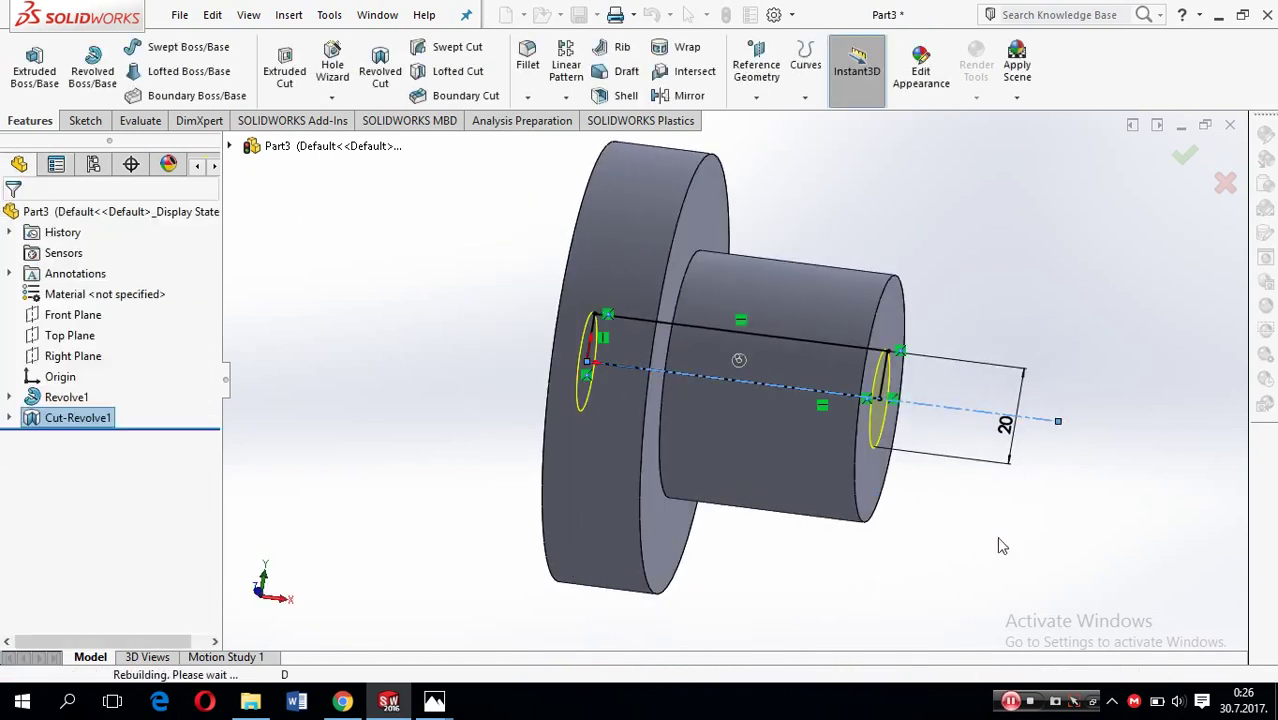
pyautogui.hotkey('ctrl', '1')
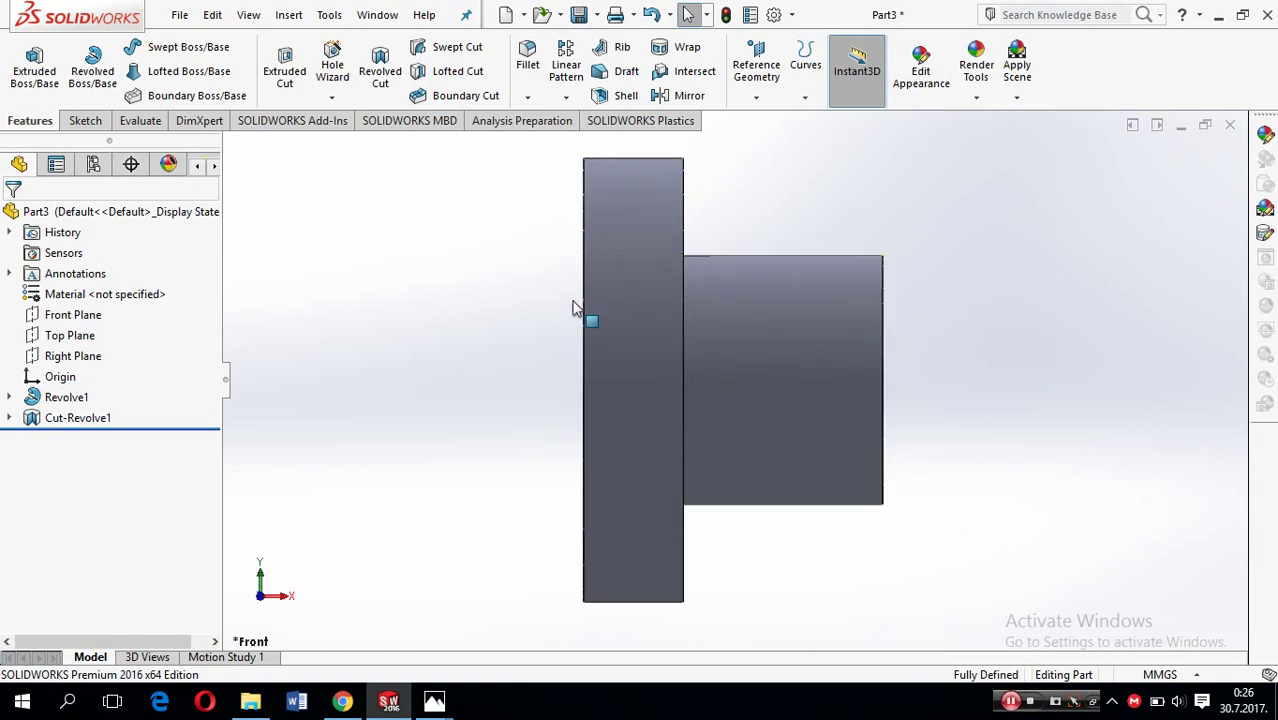
# Start a sketch on the Front Plane with a horizontal centerline from the origin.
pyautogui.click(90, 315)
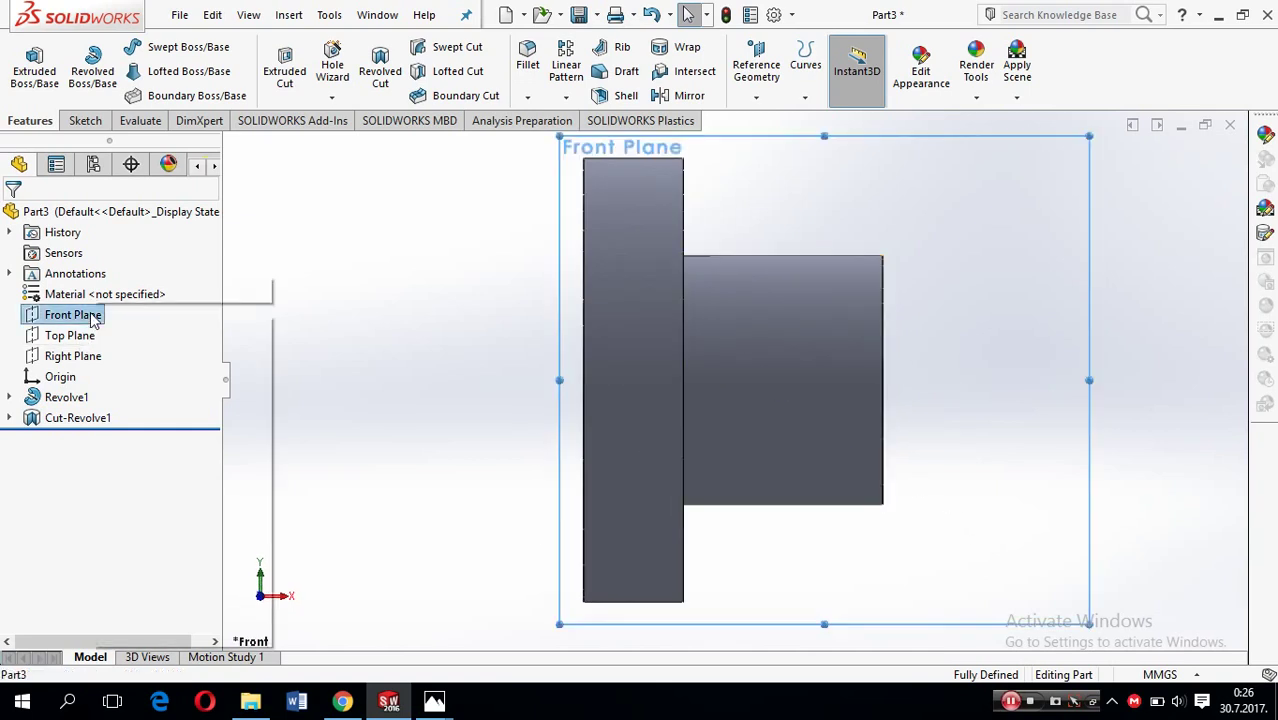
pyautogui.rightClick(95, 315)
pyautogui.click(103, 283)
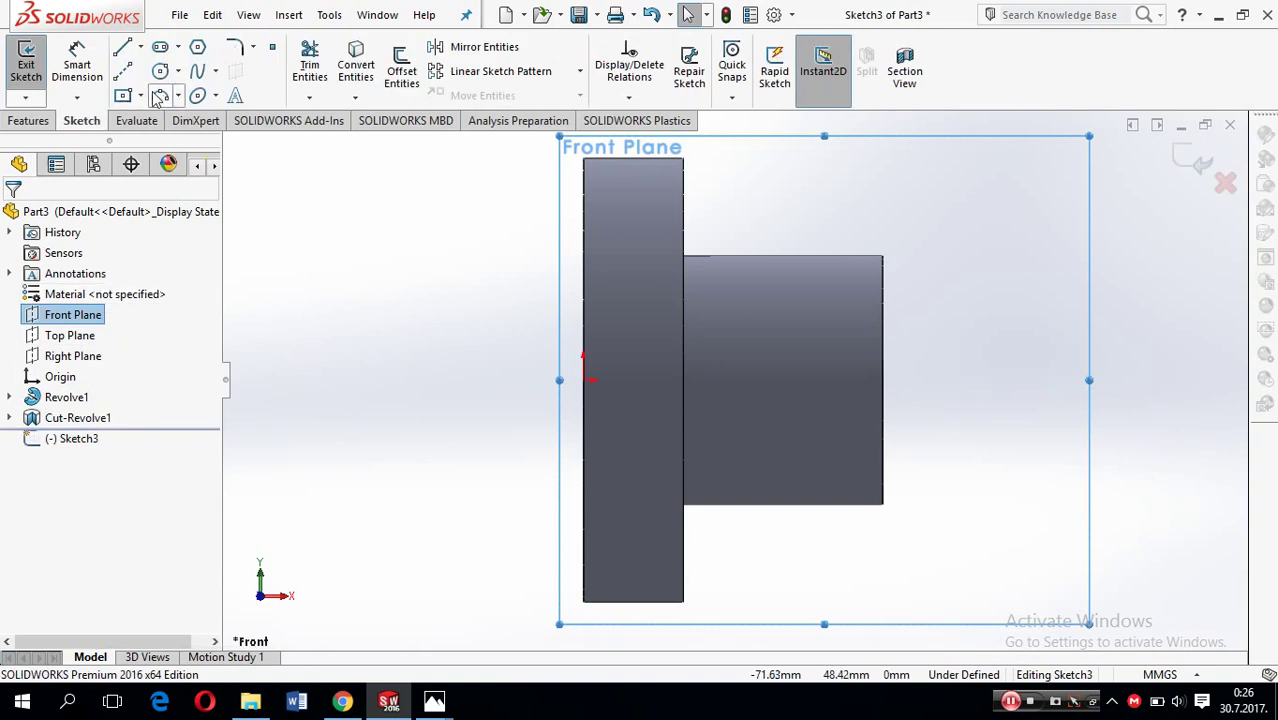
pyautogui.click(118, 72)
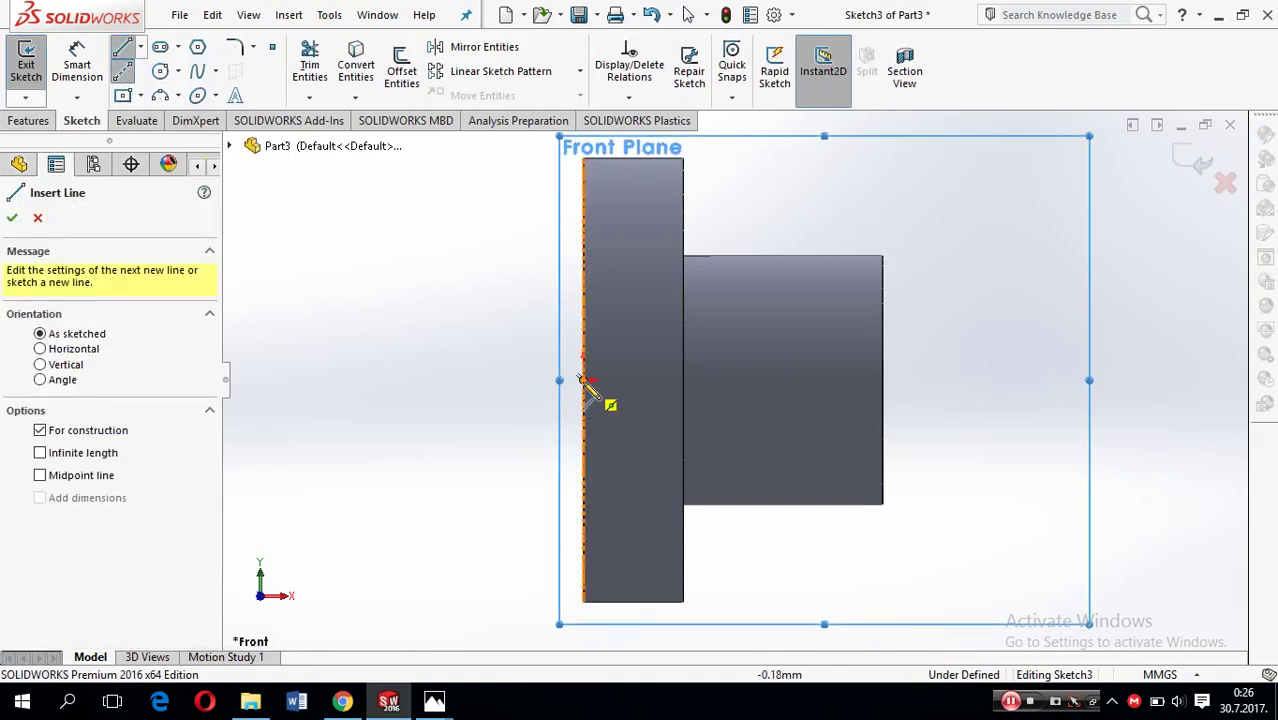
pyautogui.click(590, 381)
pyautogui.doubleClick(1034, 380)
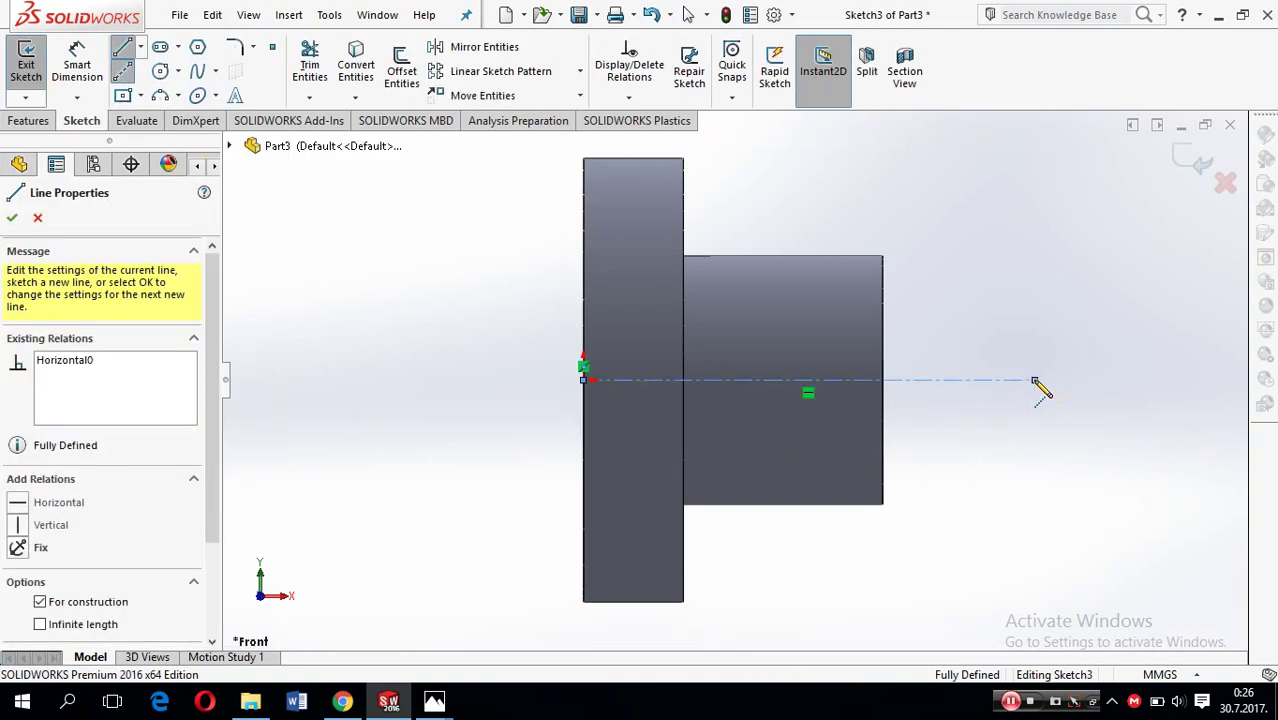
pyautogui.press('Escape')
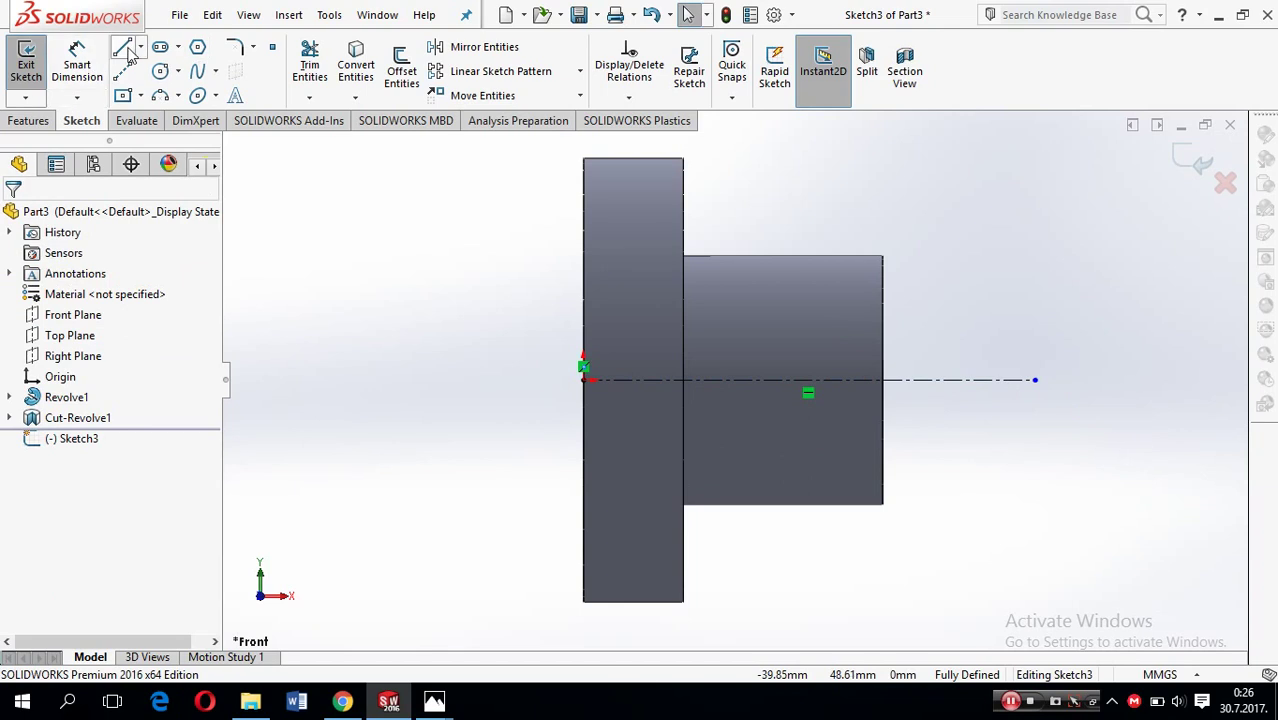
# Draw a closed thin rectangle across the top of the flange.
pyautogui.click(122, 50)
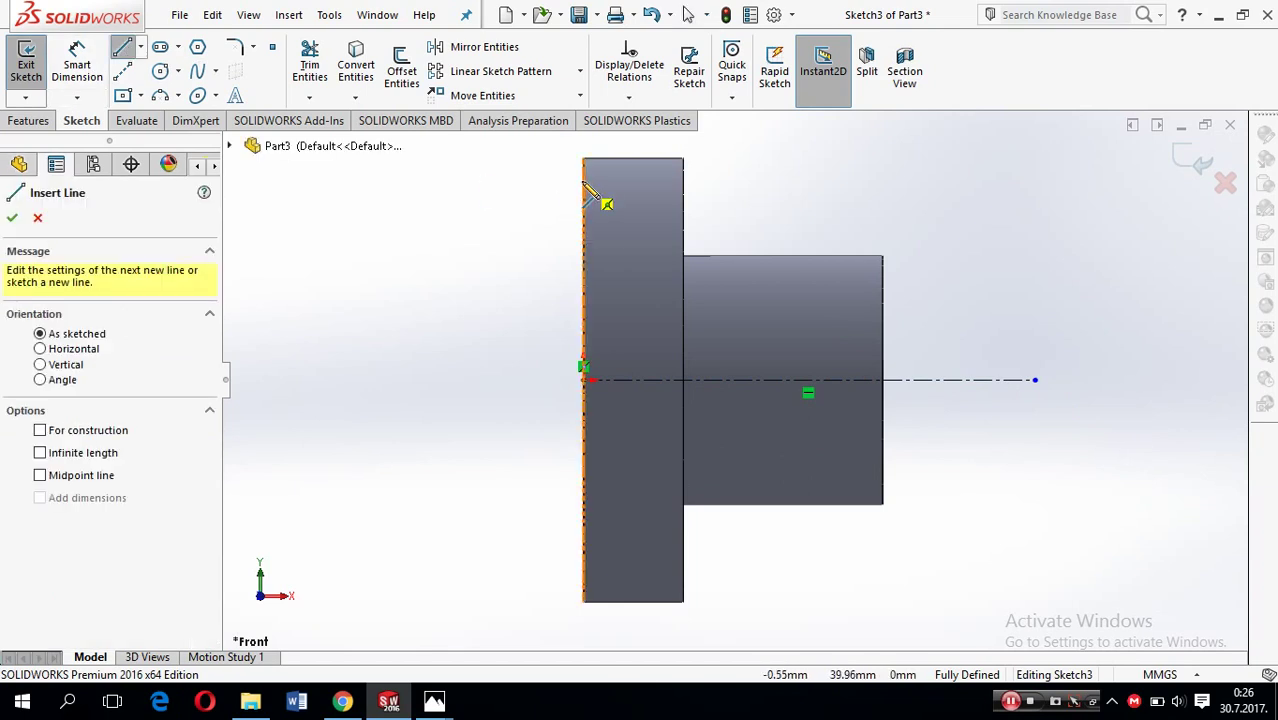
pyautogui.click(596, 190)
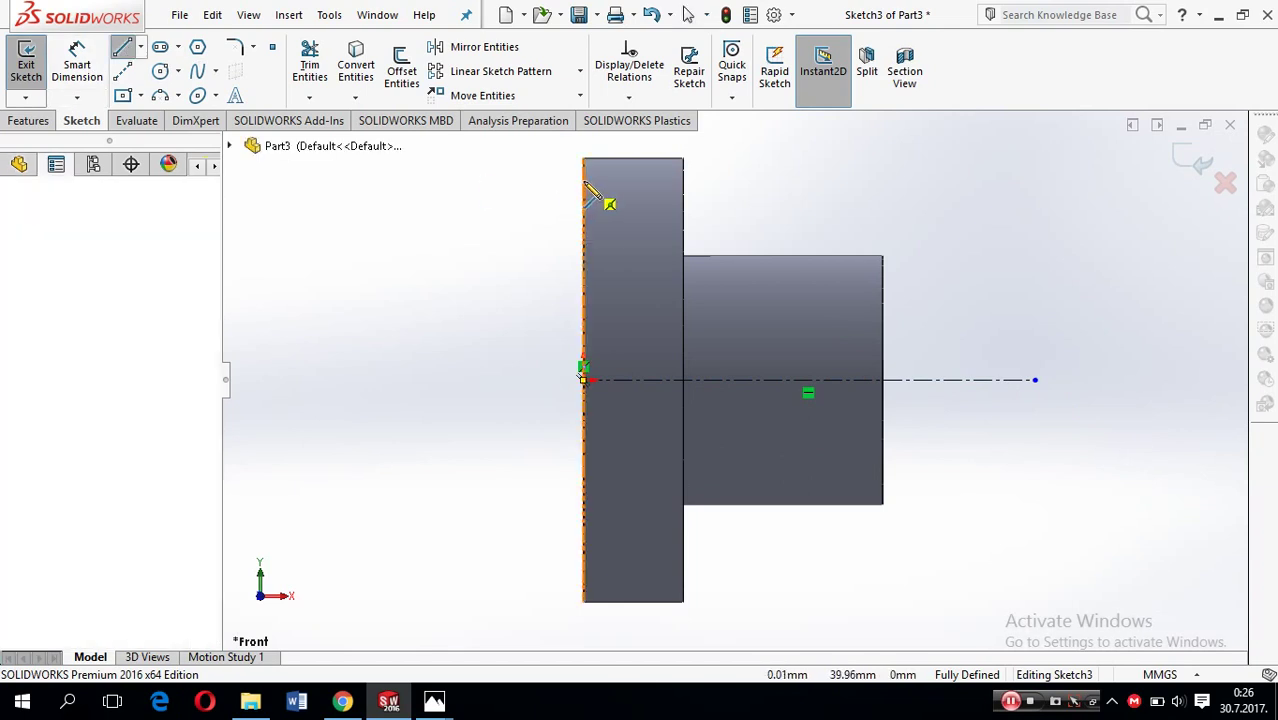
pyautogui.click(685, 182)
pyautogui.click(684, 217)
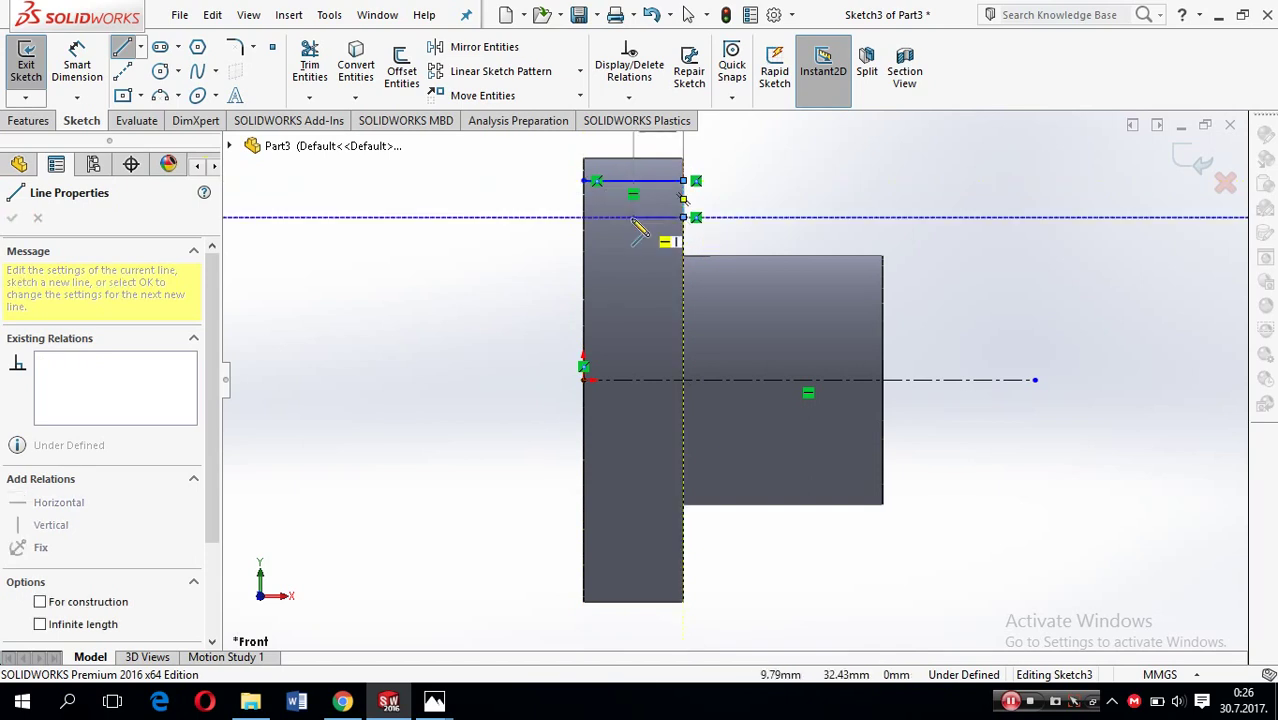
pyautogui.click(584, 217)
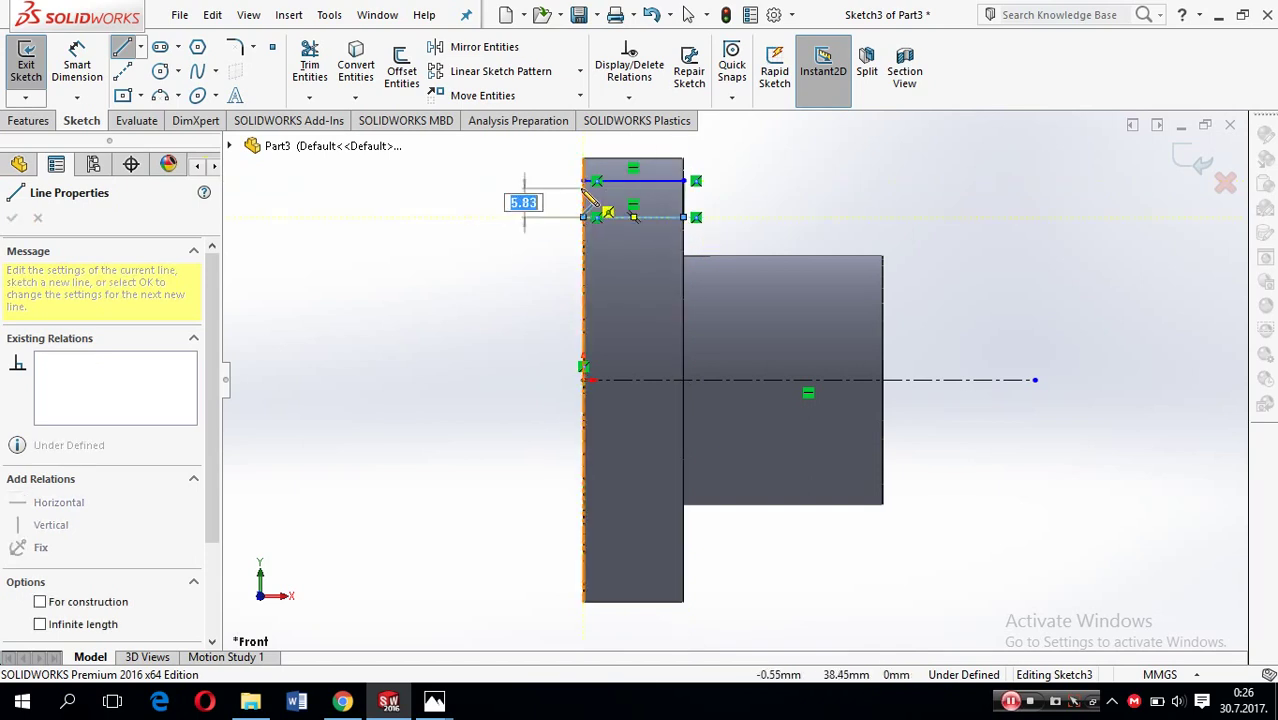
pyautogui.click(596, 181)
pyautogui.press('Escape')
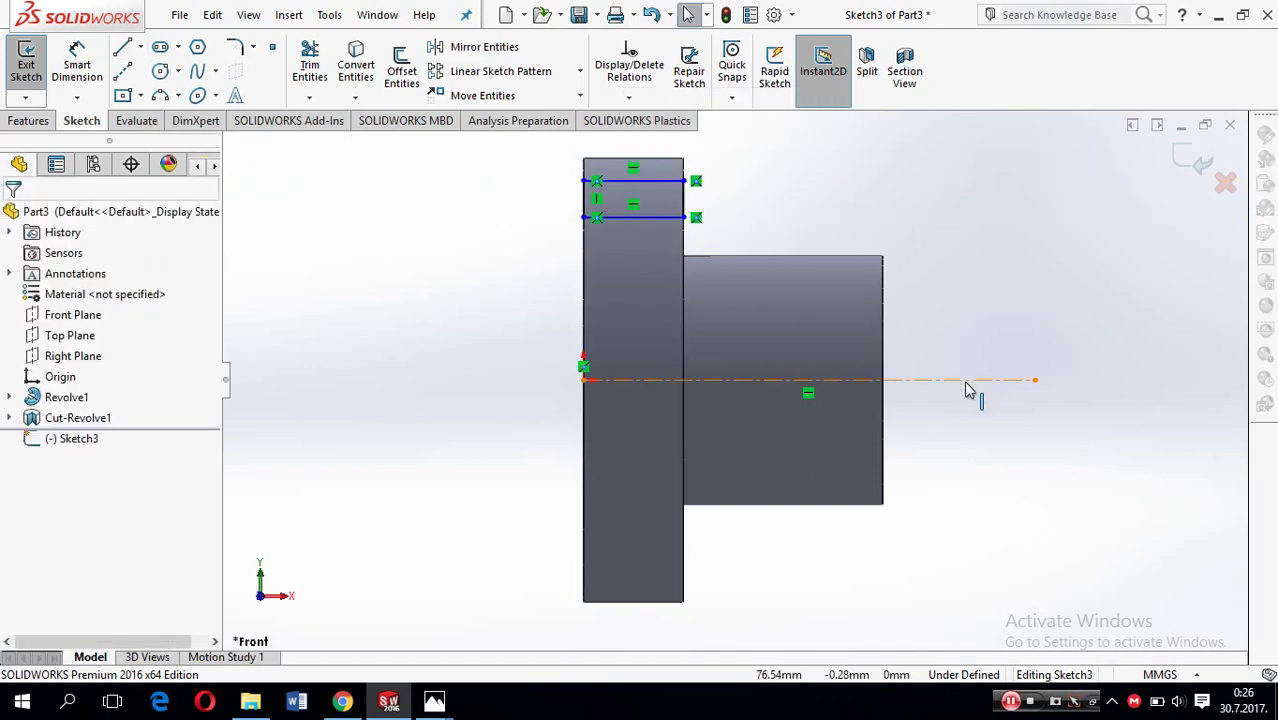
# Delete the centerline and dimension the profile's lower line 33 mm from the origin.
pyautogui.click(920, 379)
pyautogui.press('Delete')
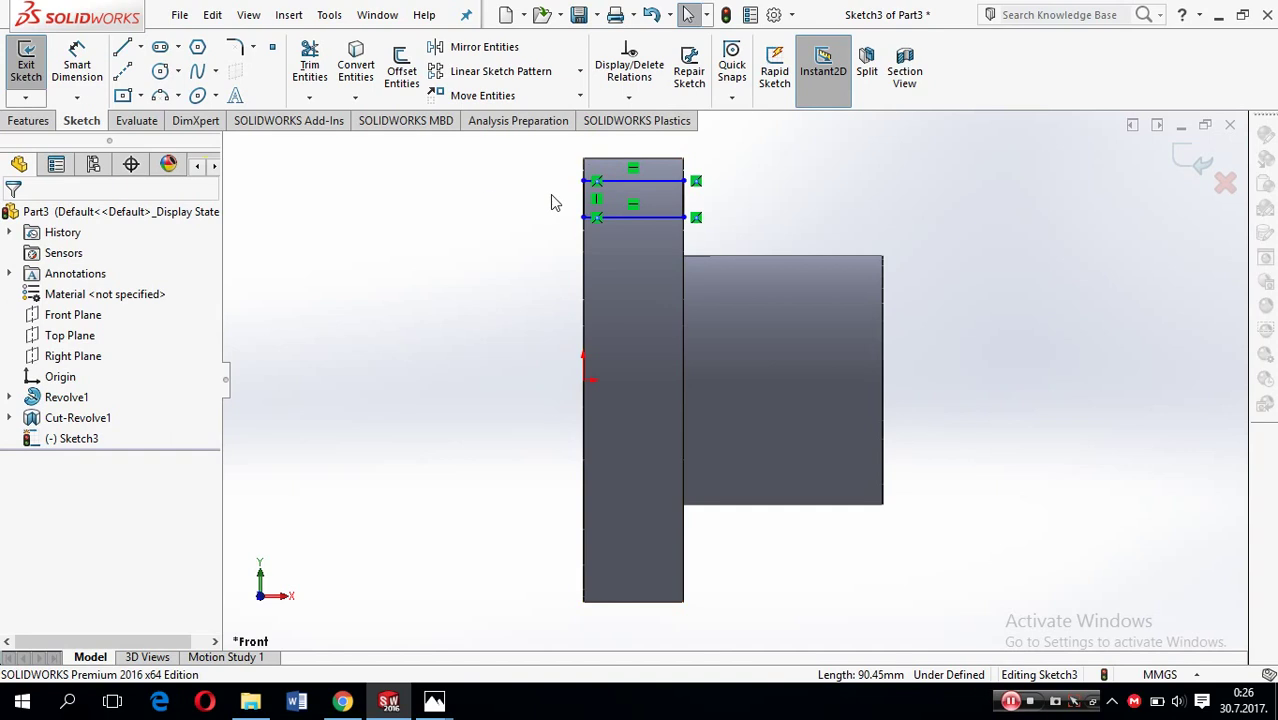
pyautogui.click(99, 66)
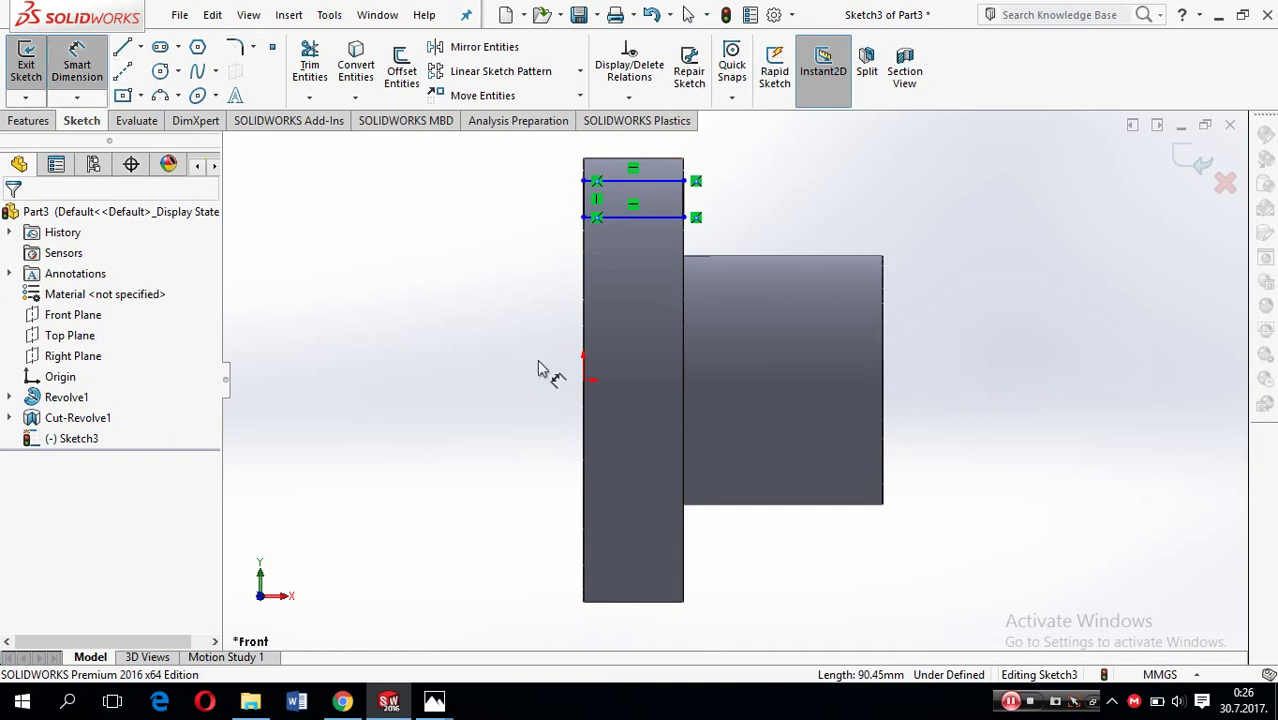
pyautogui.click(584, 380)
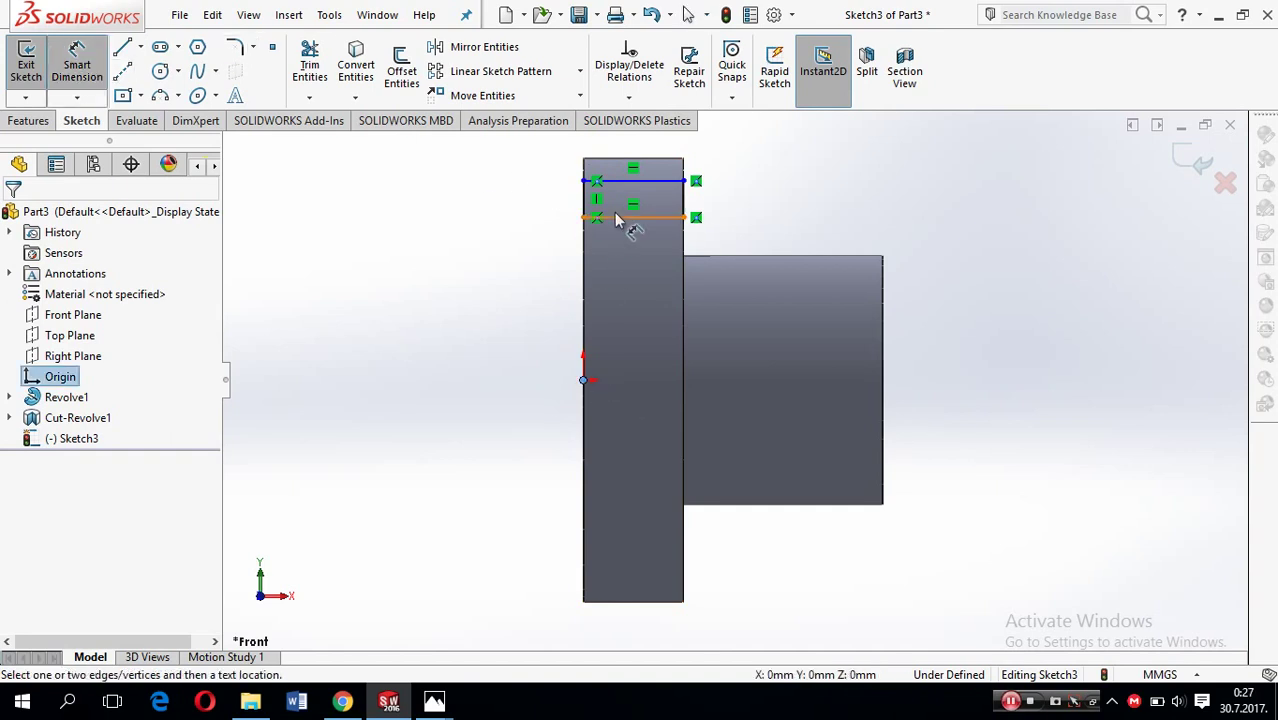
pyautogui.click(625, 217)
pyautogui.click(446, 310)
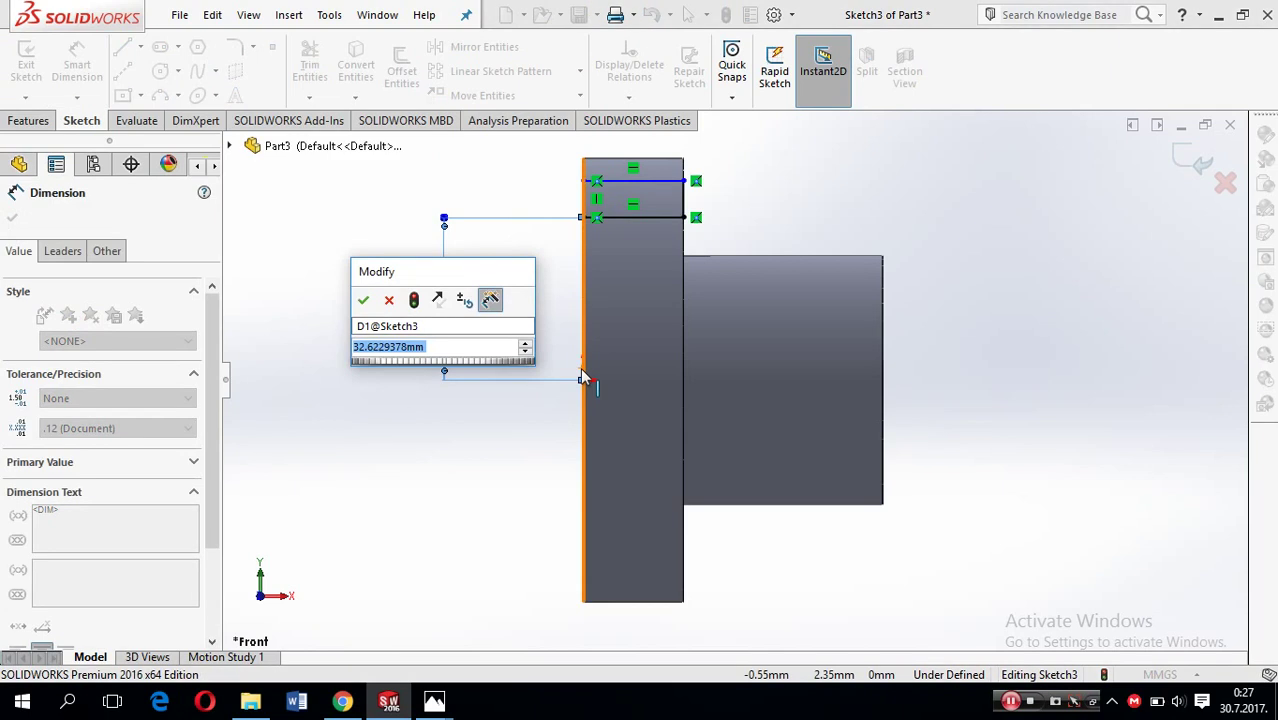
pyautogui.write('33')
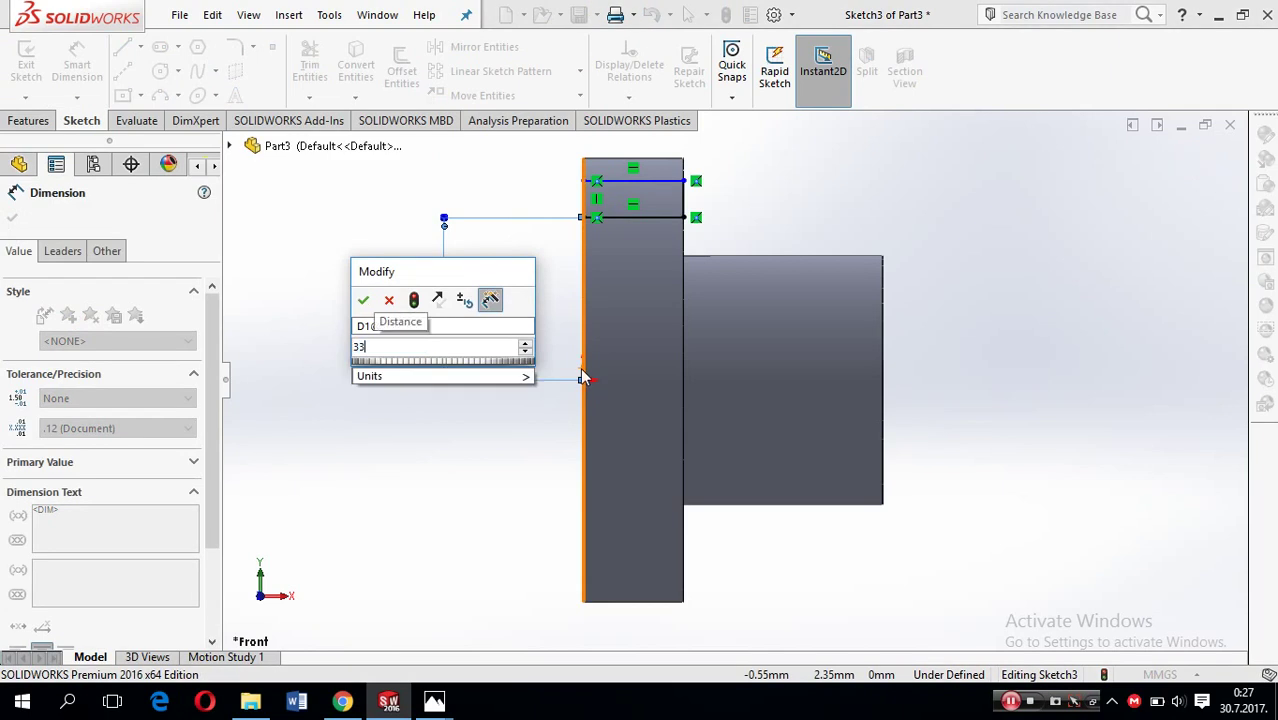
pyautogui.press('Return')
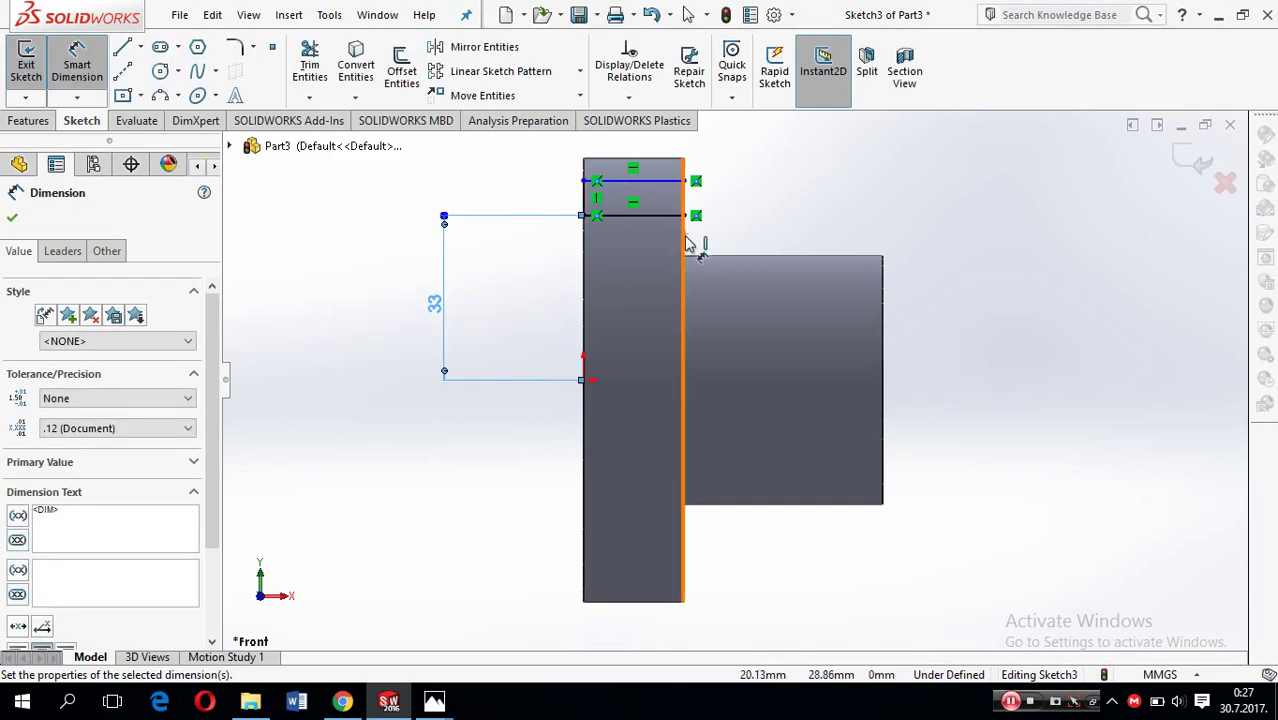
# Dimension the profile's short vertical edge to a 6 mm width.
pyautogui.click(686, 200)
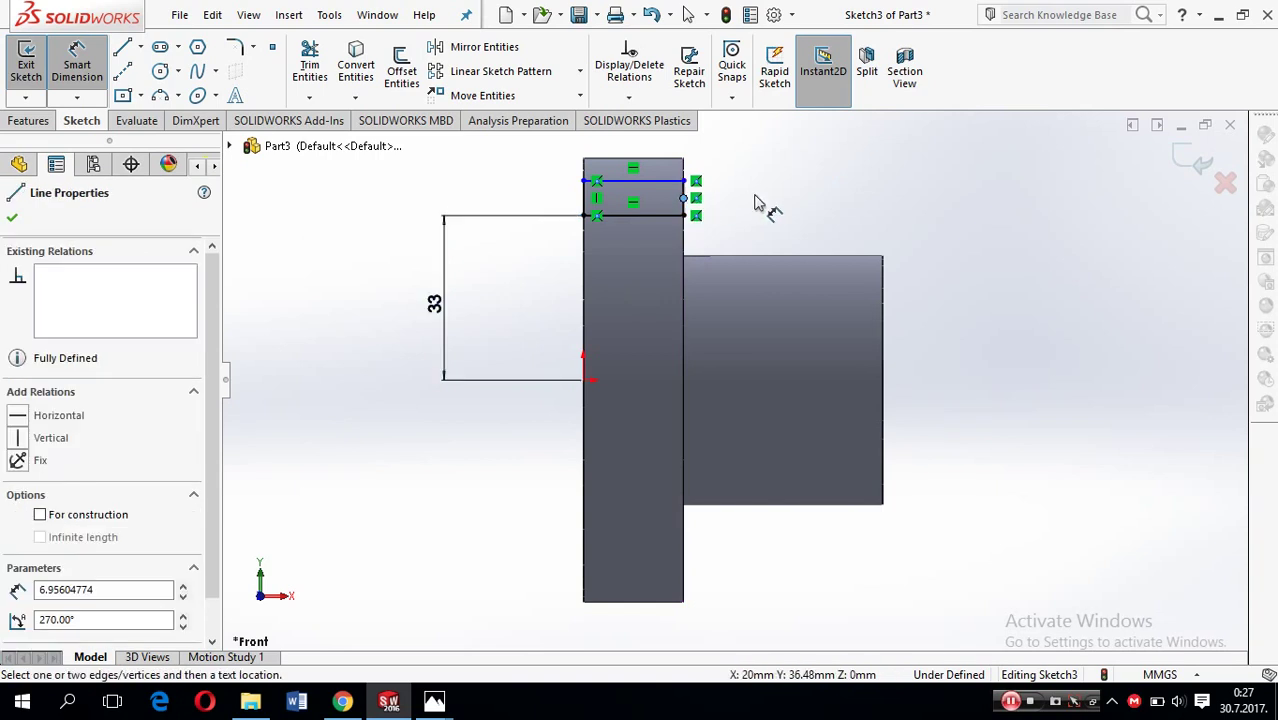
pyautogui.click(764, 205)
pyautogui.click(686, 198)
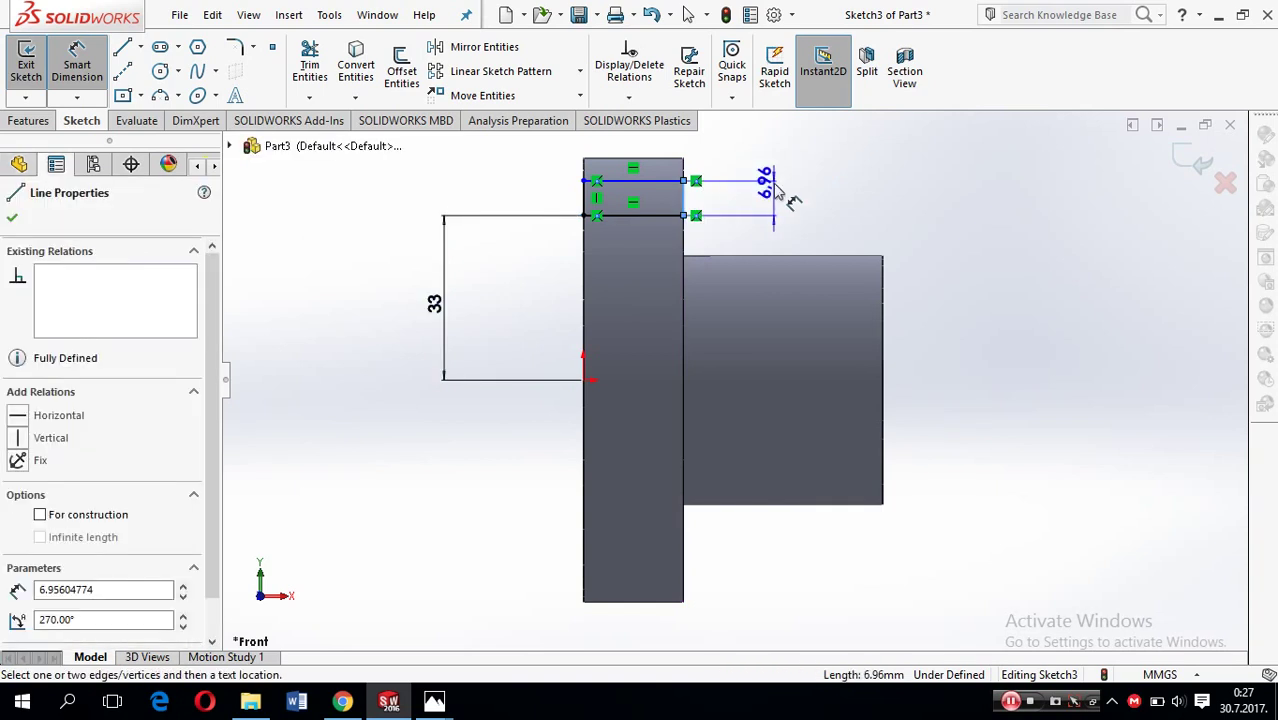
pyautogui.click(812, 205)
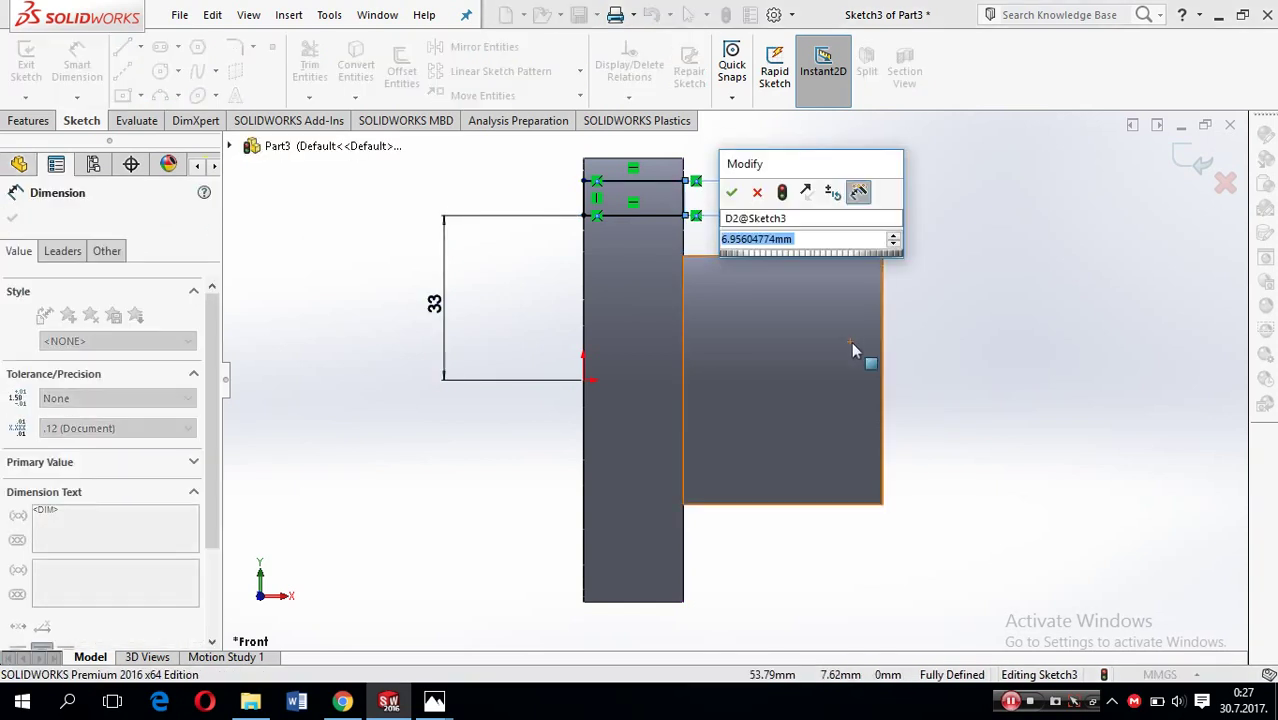
pyautogui.write('6')
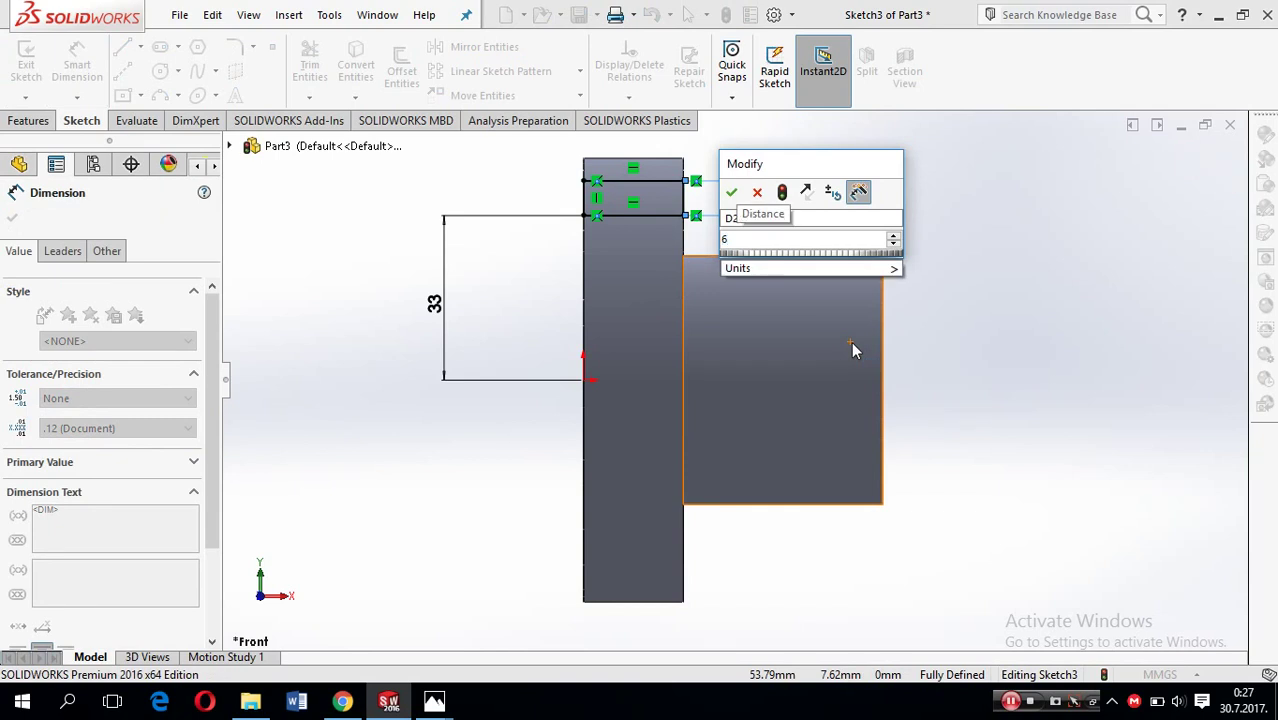
pyautogui.press('Return')
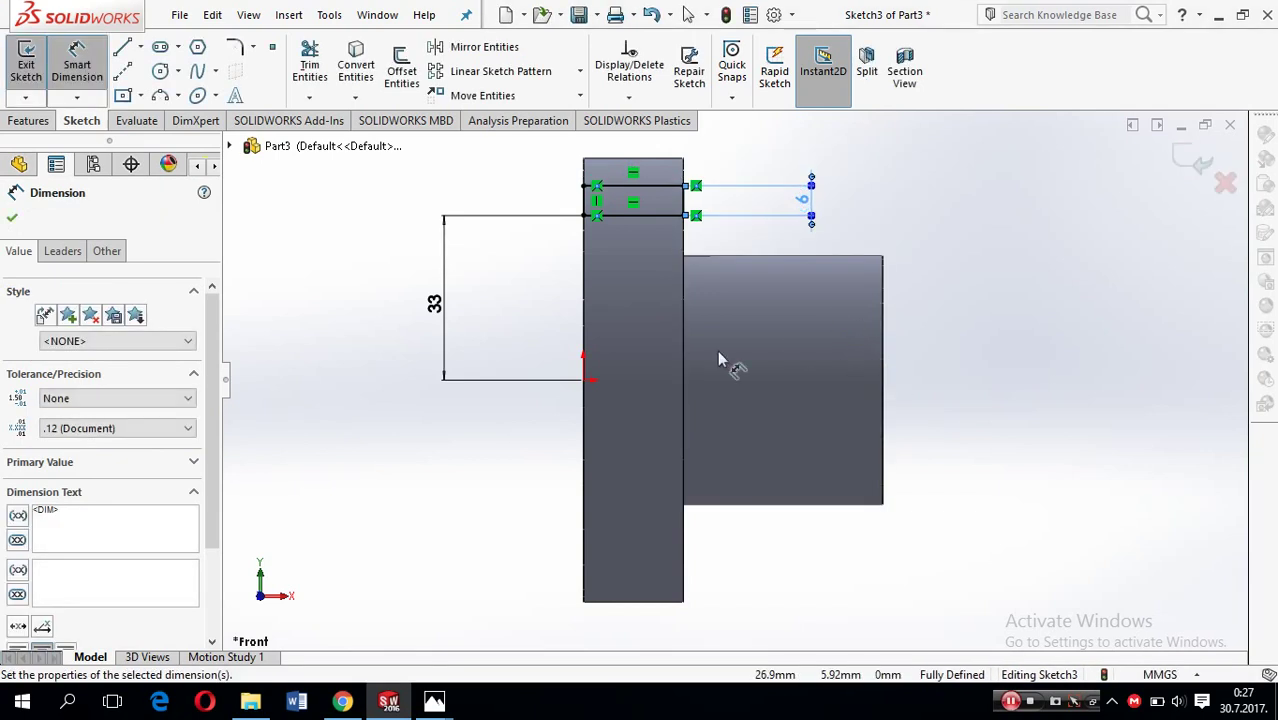
pyautogui.click(30, 121)
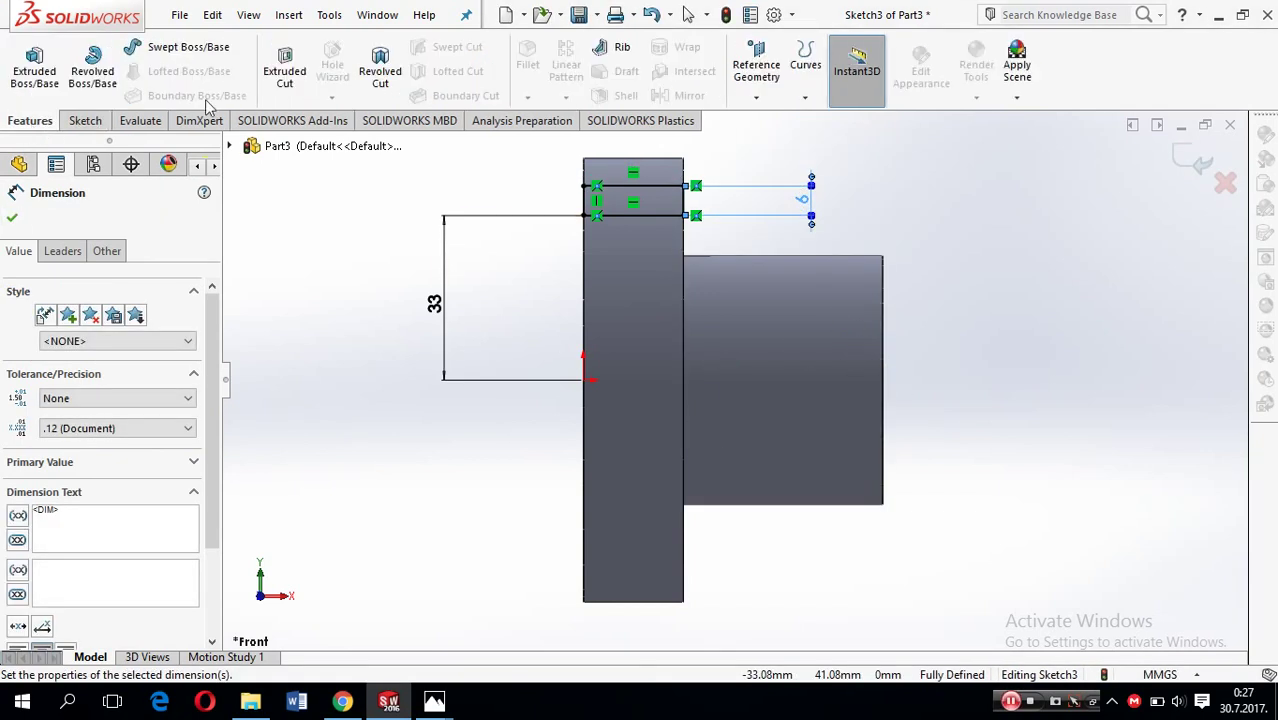
# Revolve-cut Sketch3 360° around its lower line to make the flange hole.
pyautogui.click(380, 66)
pyautogui.click(659, 215)
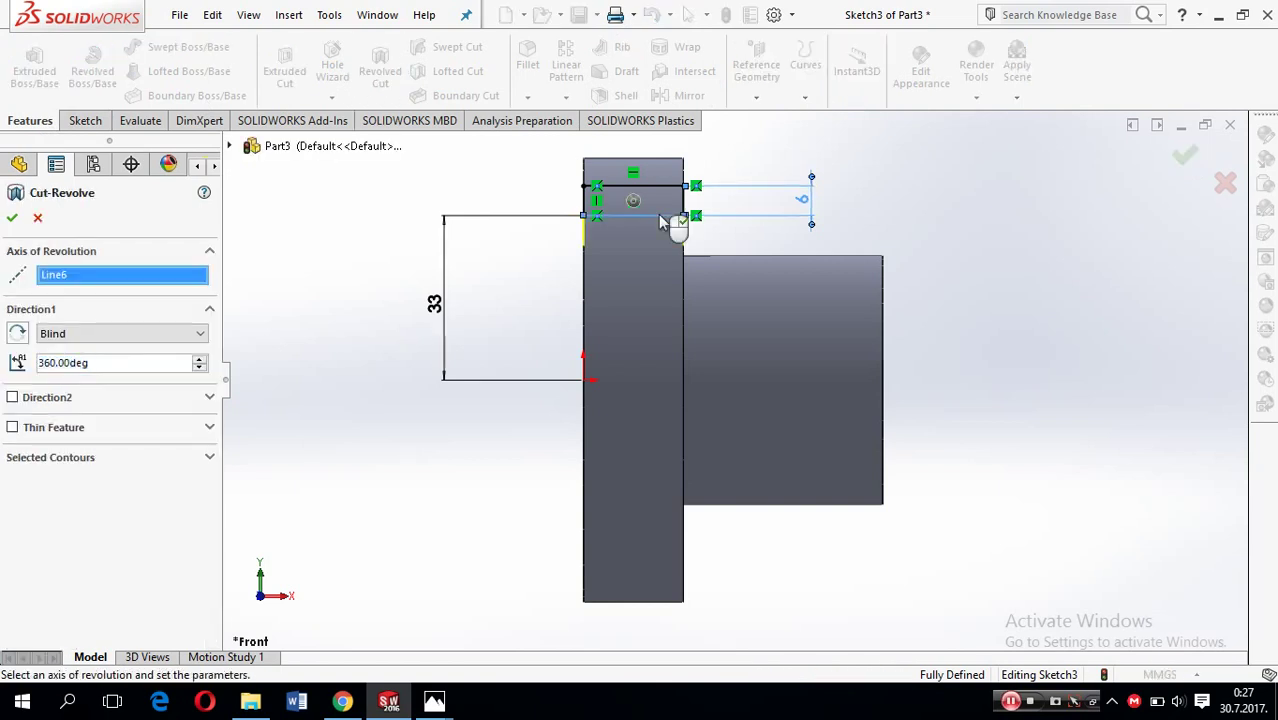
pyautogui.moveTo(887, 314); pyautogui.dragTo(814, 310, button='middle')
pyautogui.click(12, 220)
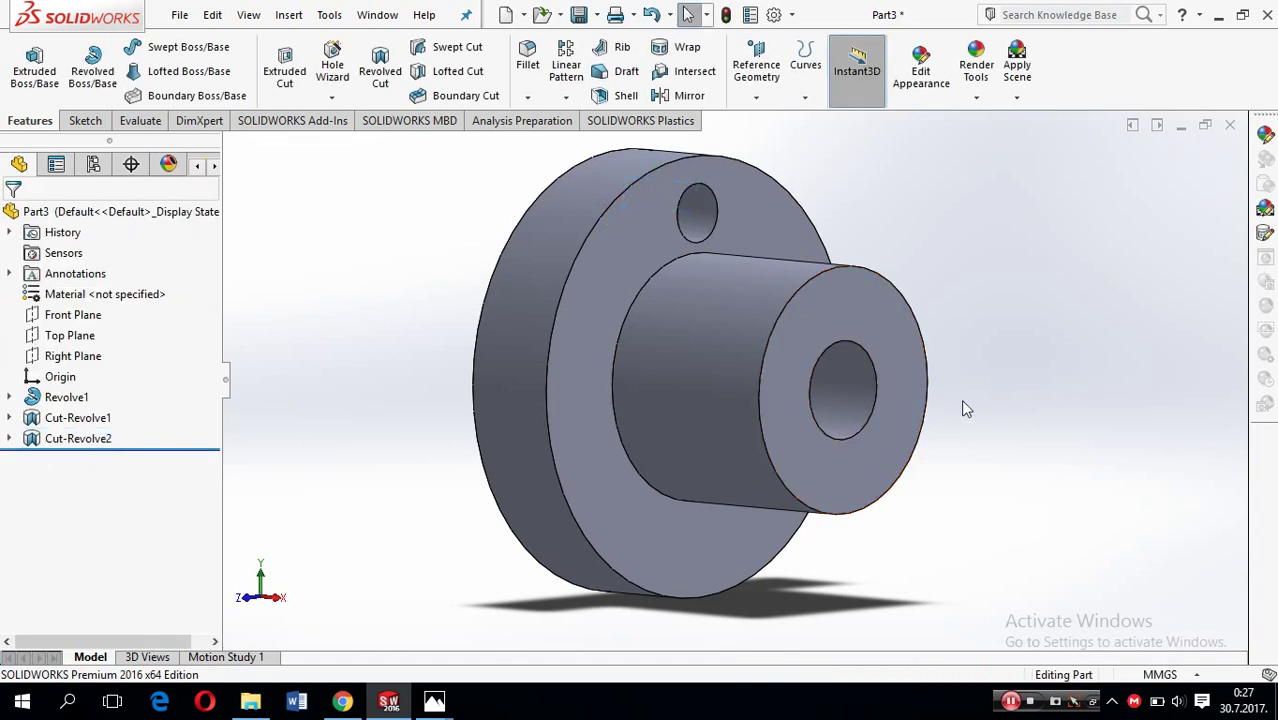
pyautogui.hotkey('ctrl', '1')
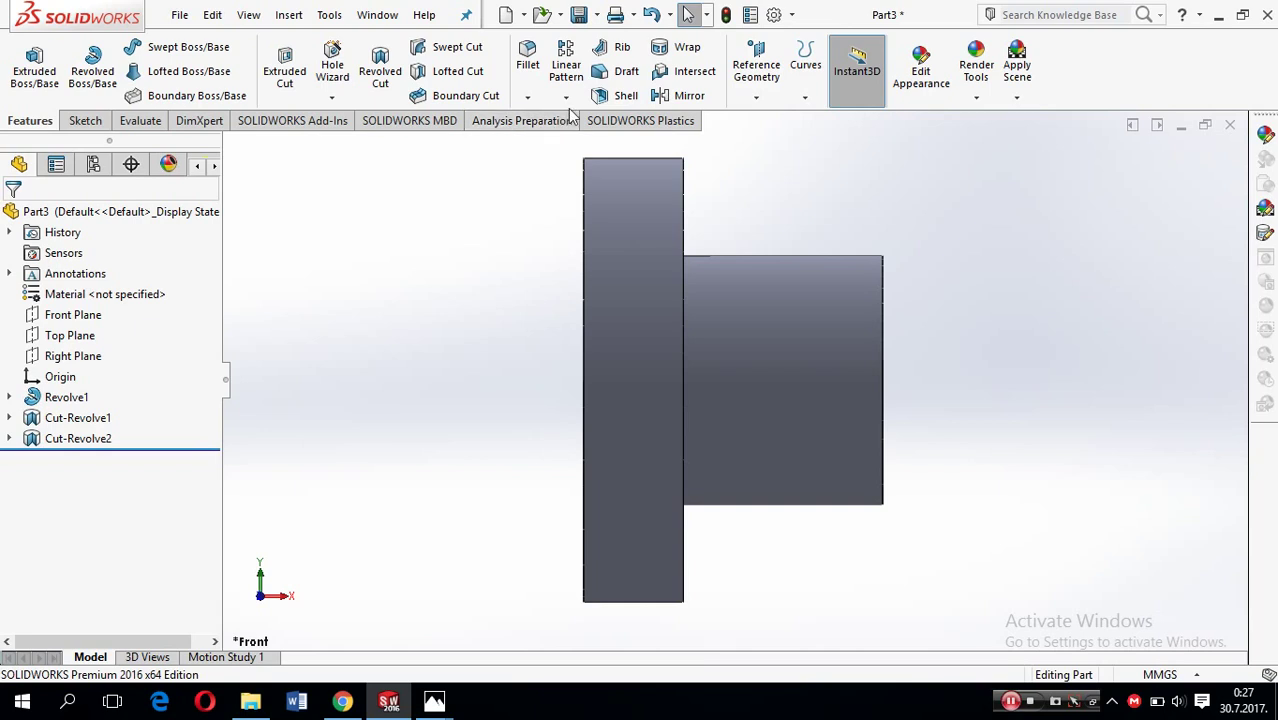
# Create Mirror1 of Cut-Revolve2 about the Top Plane for the opposite hole.
pyautogui.click(690, 97)
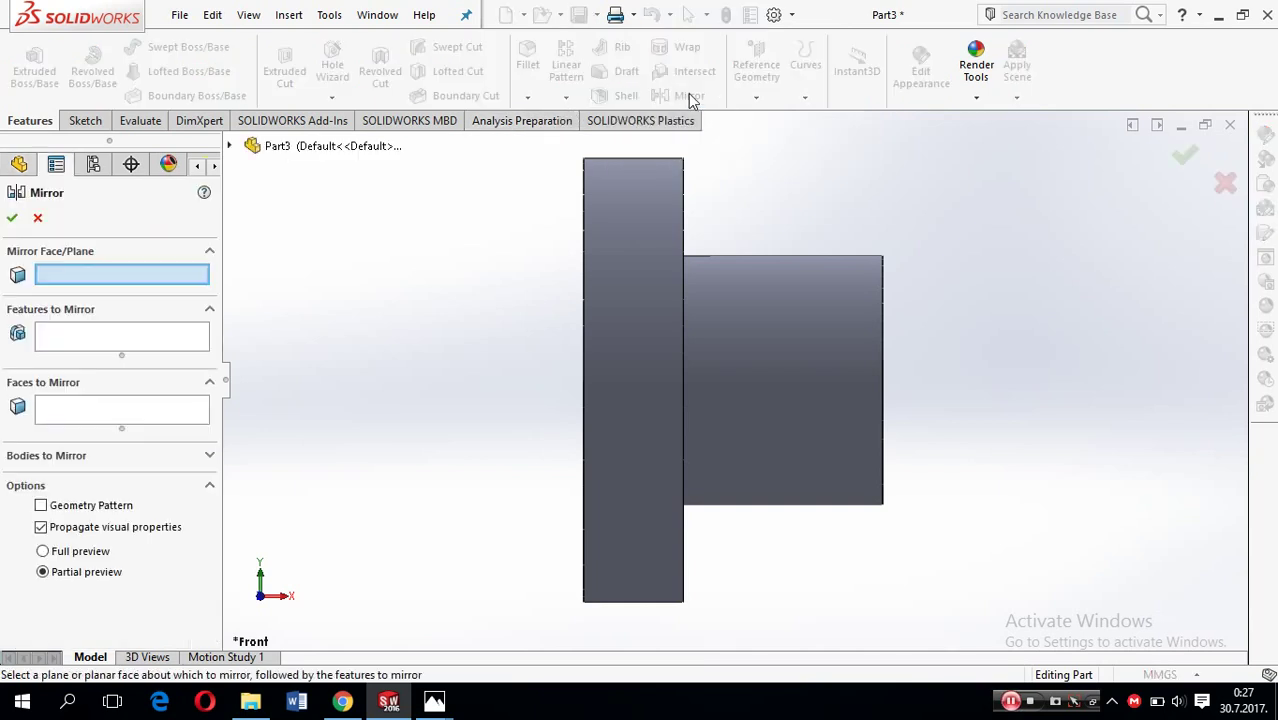
pyautogui.click(229, 148)
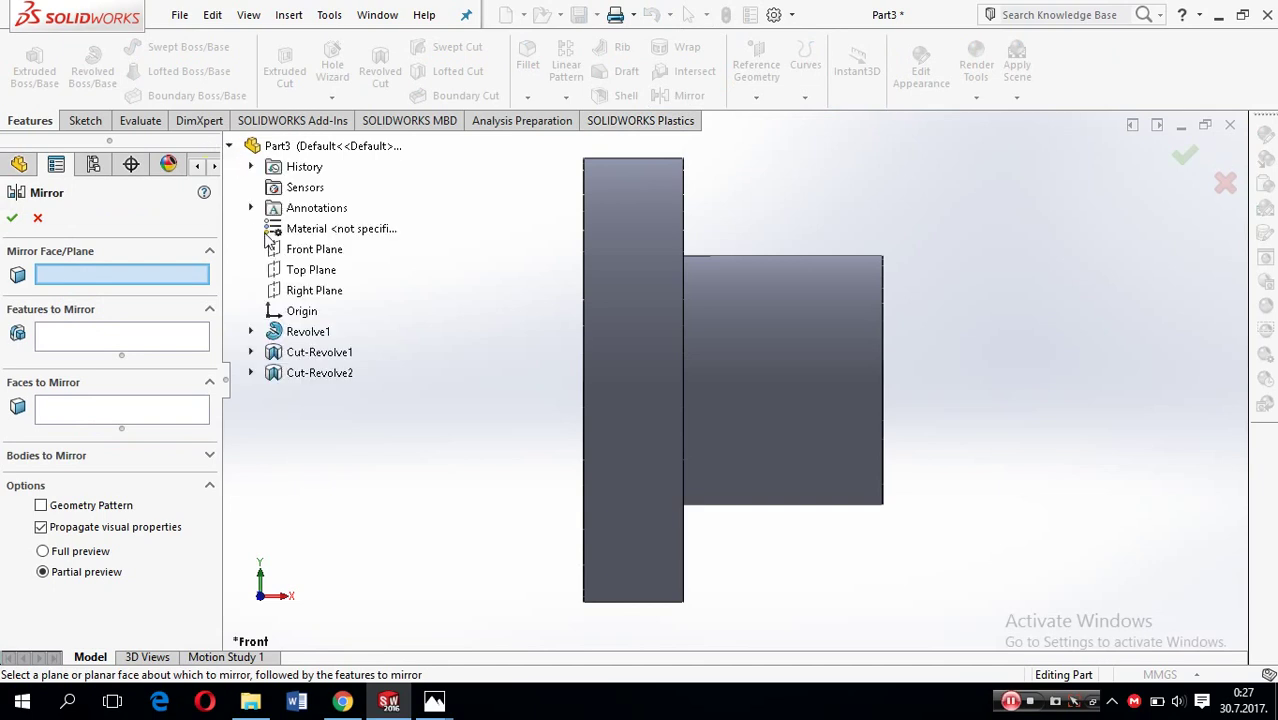
pyautogui.click(305, 275)
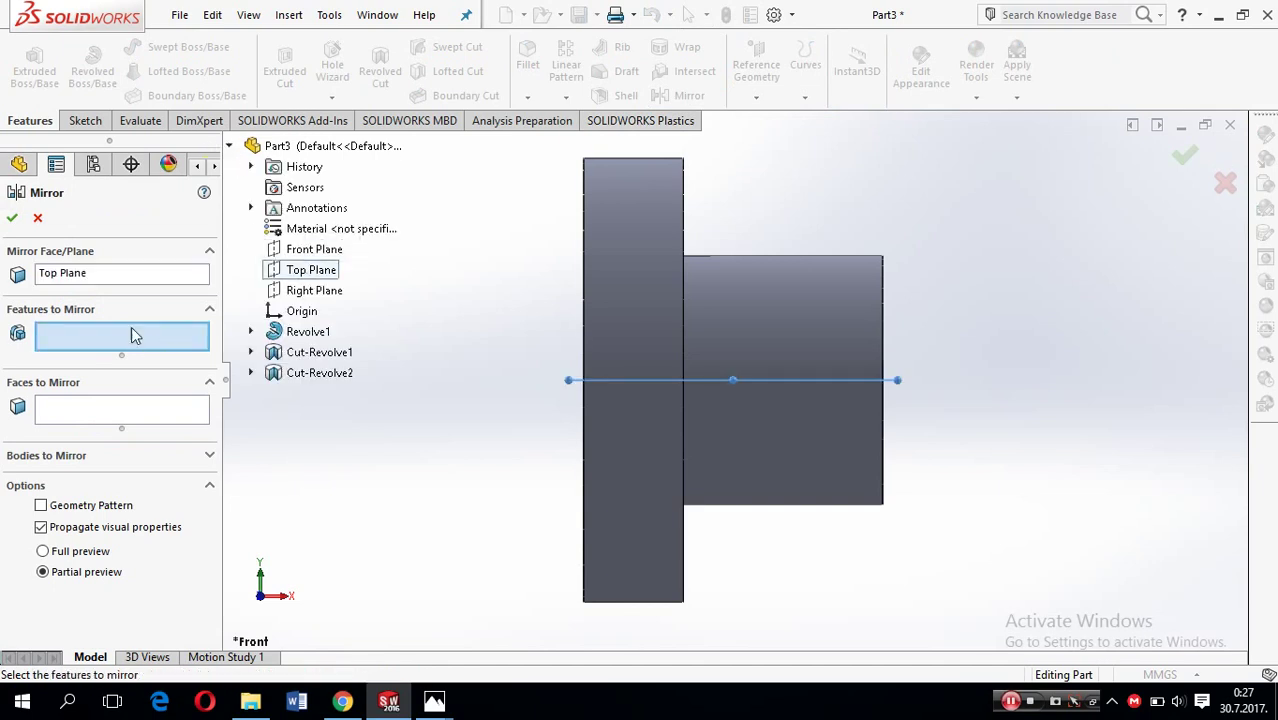
pyautogui.click(320, 373)
pyautogui.hotkey('ctrl', '7')
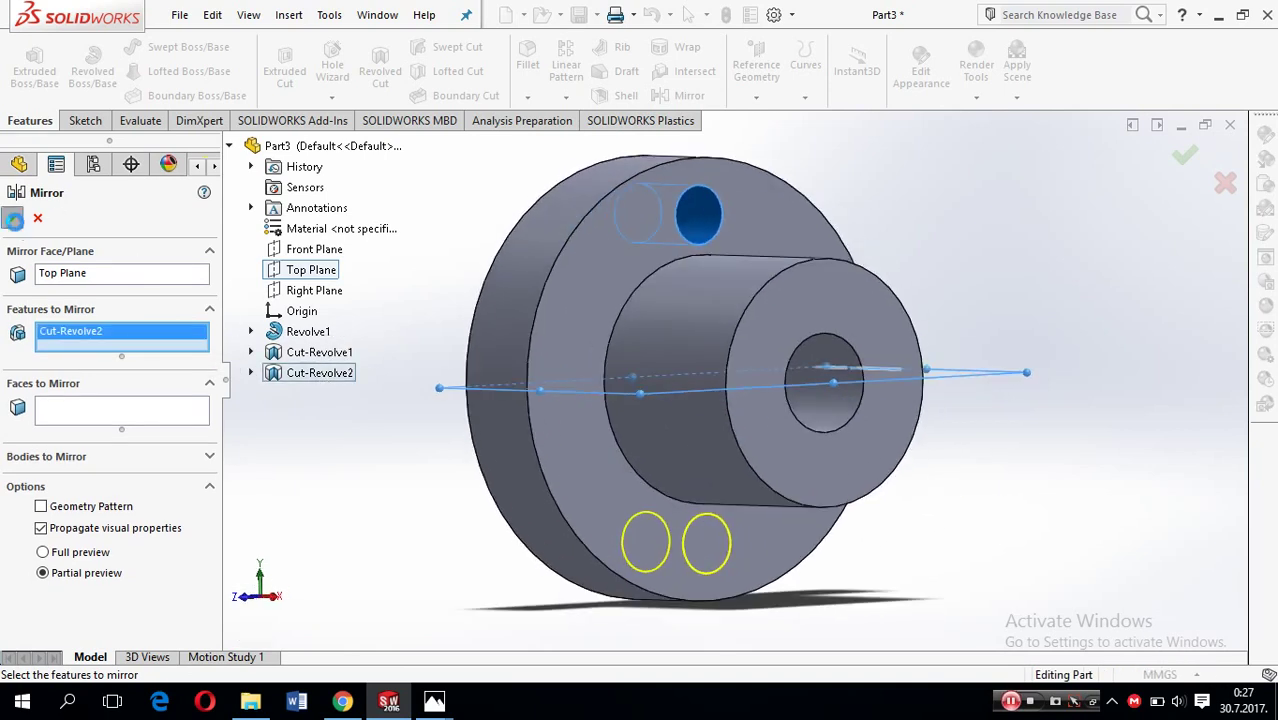
pyautogui.click(14, 218)
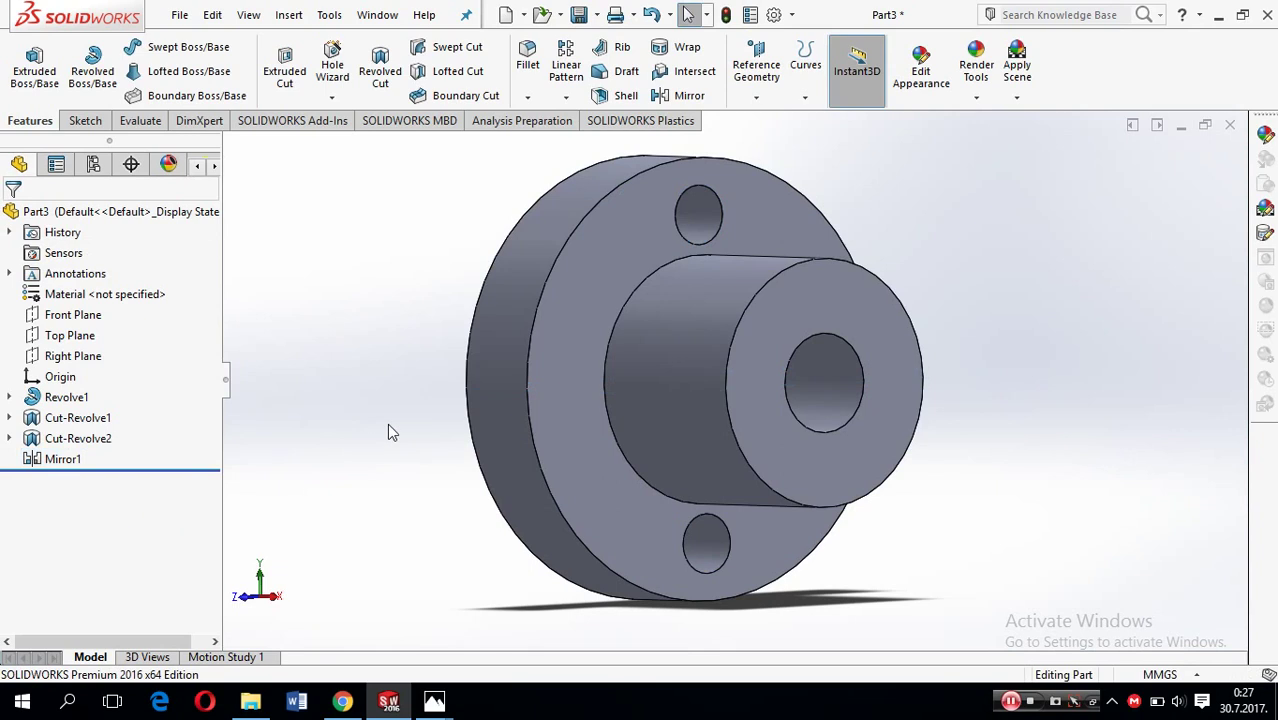
pyautogui.hotkey('ctrl', '1')
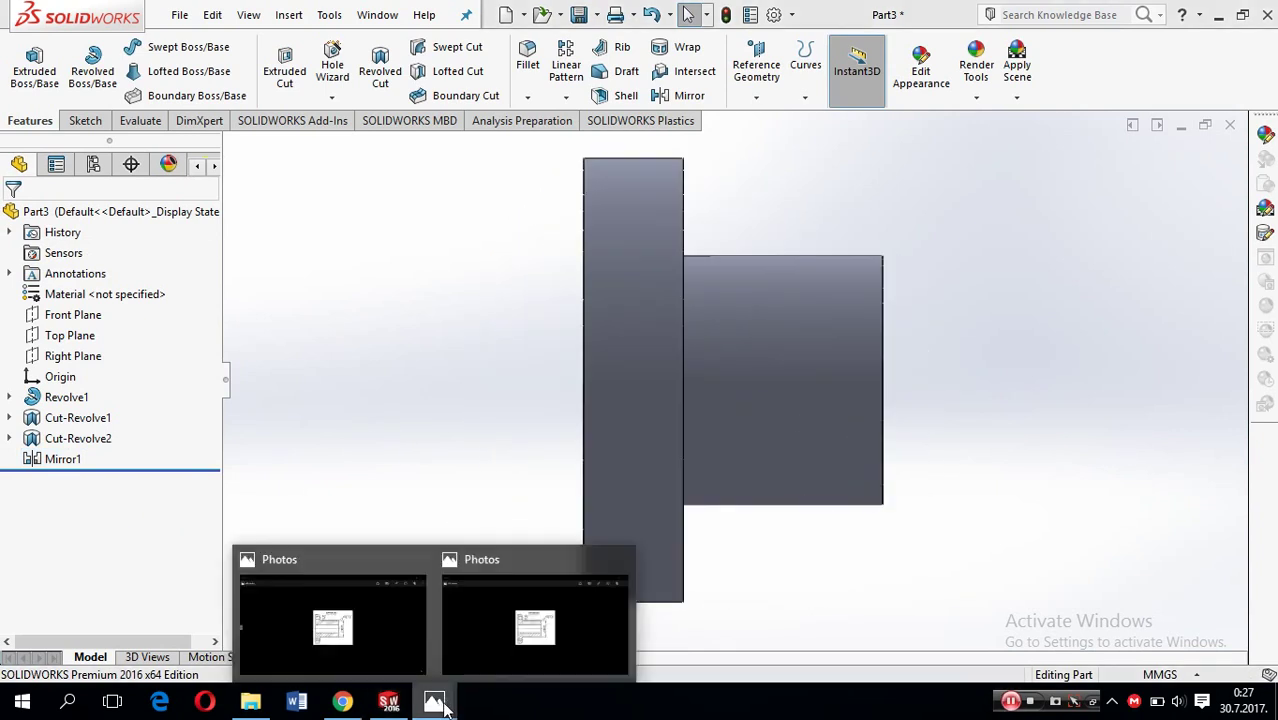
pyautogui.click(480, 641)
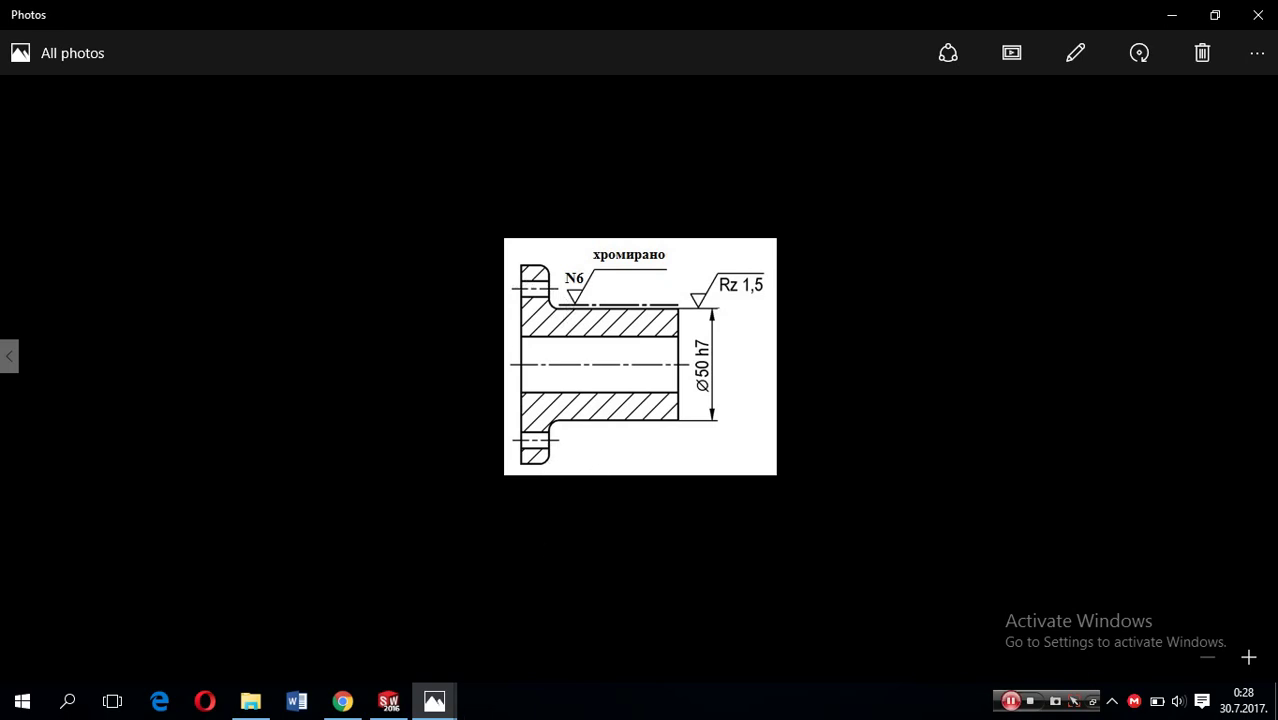
pyautogui.click(388, 701)
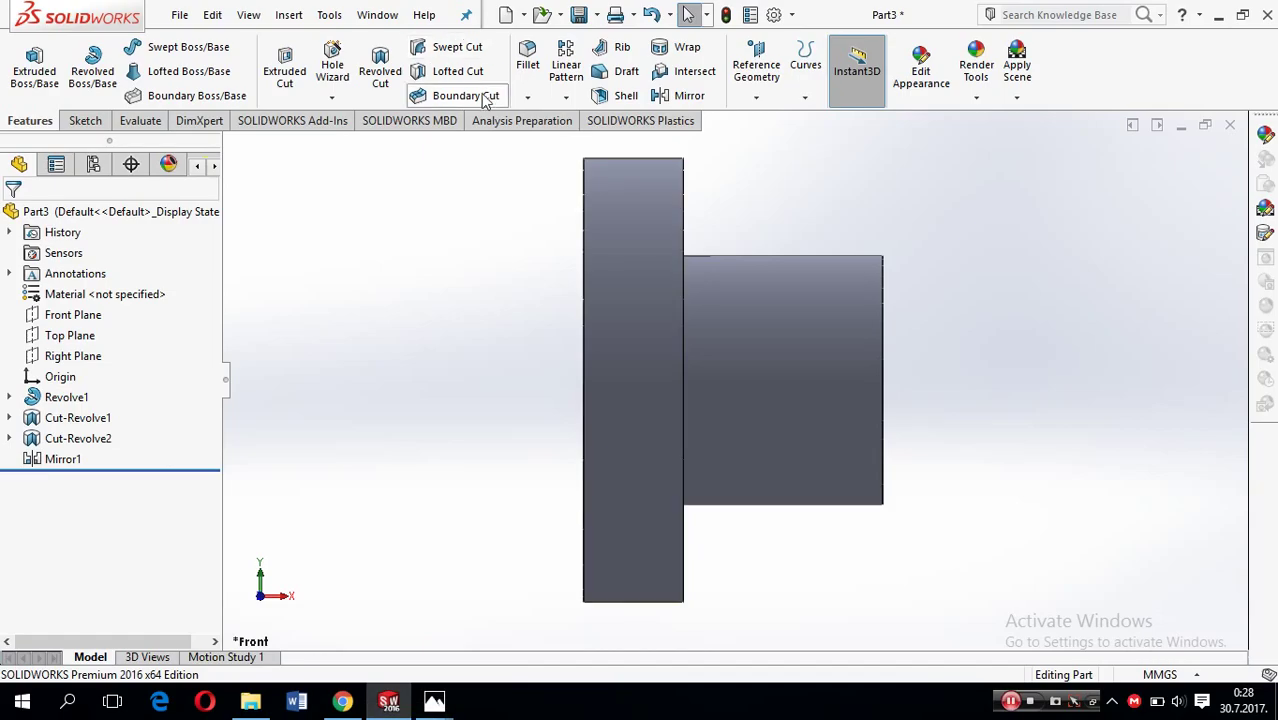
# Fillet the flange's outer front circular edge with a 5 mm radius as Fillet1.
pyautogui.click(527, 58)
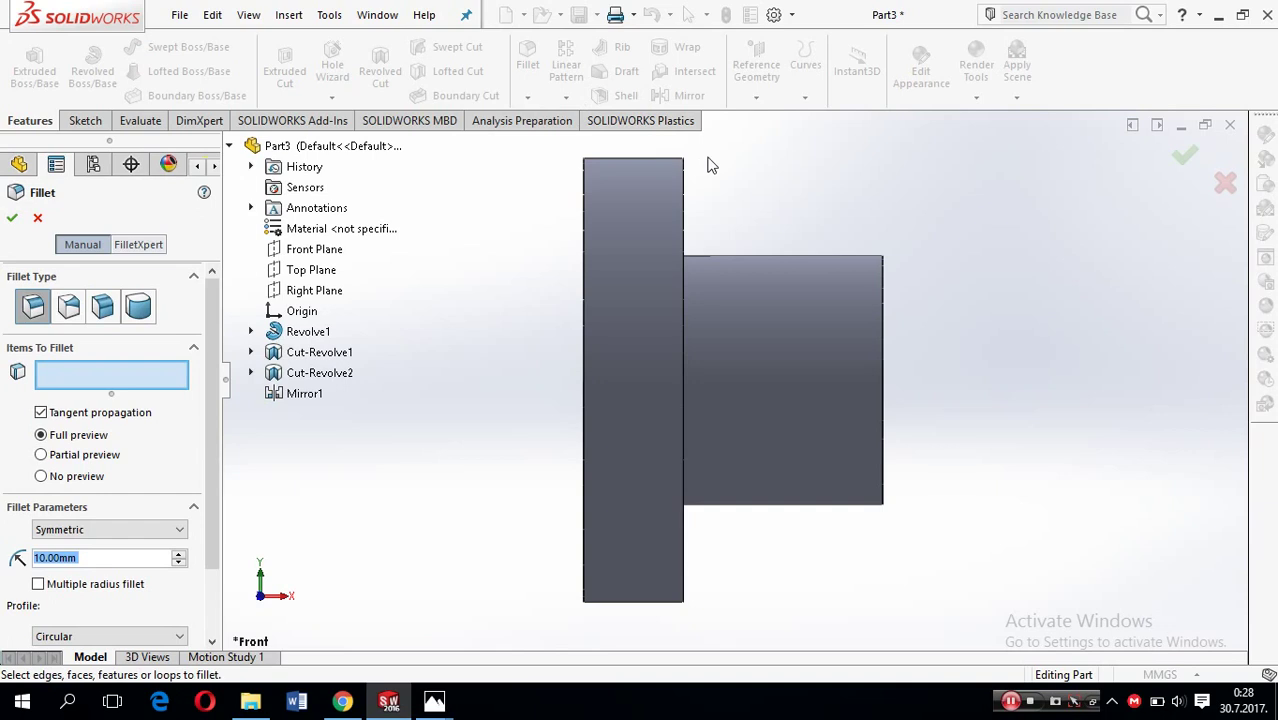
pyautogui.moveTo(697, 151); pyautogui.dragTo(774, 183, button='middle')
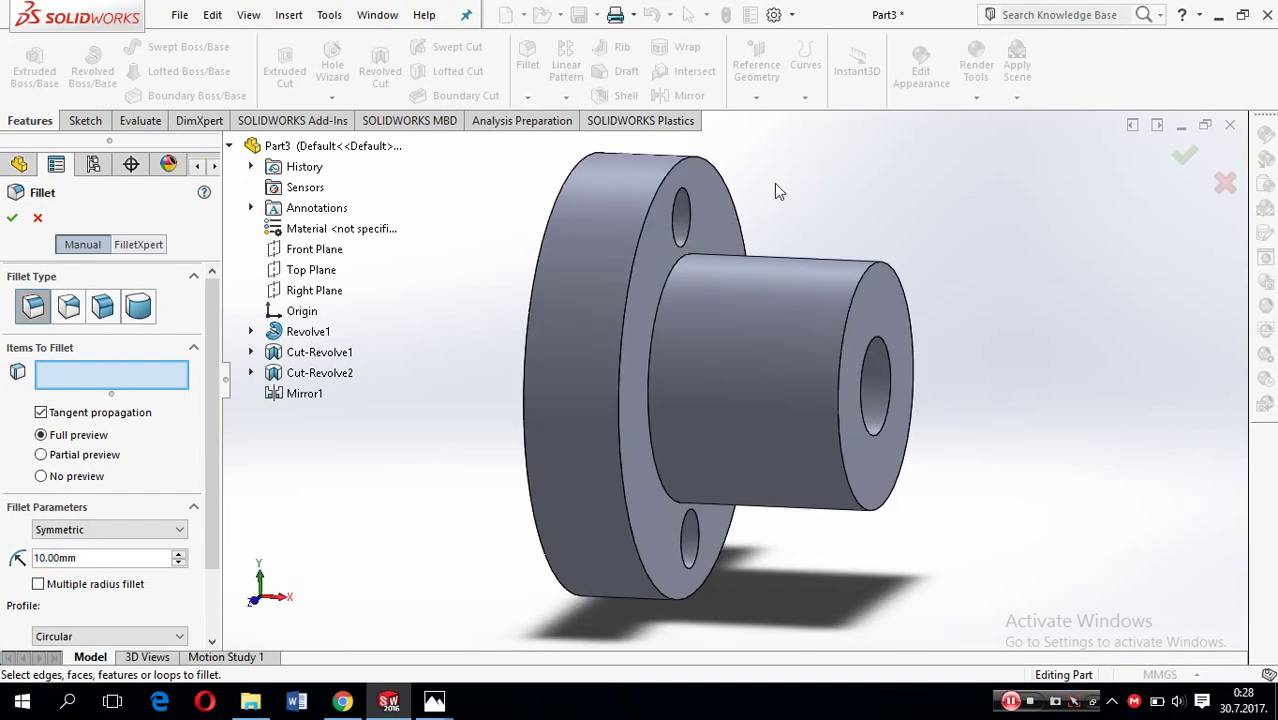
pyautogui.click(688, 158)
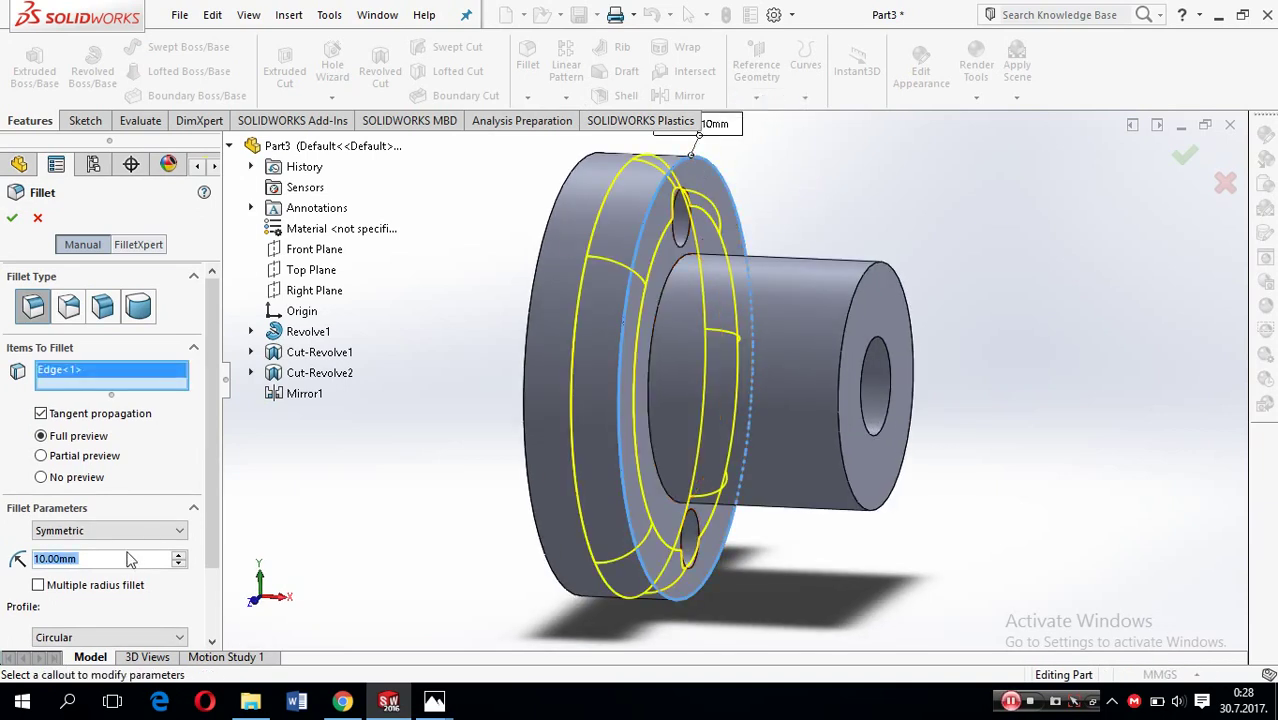
pyautogui.write('2')
pyautogui.press('Return')
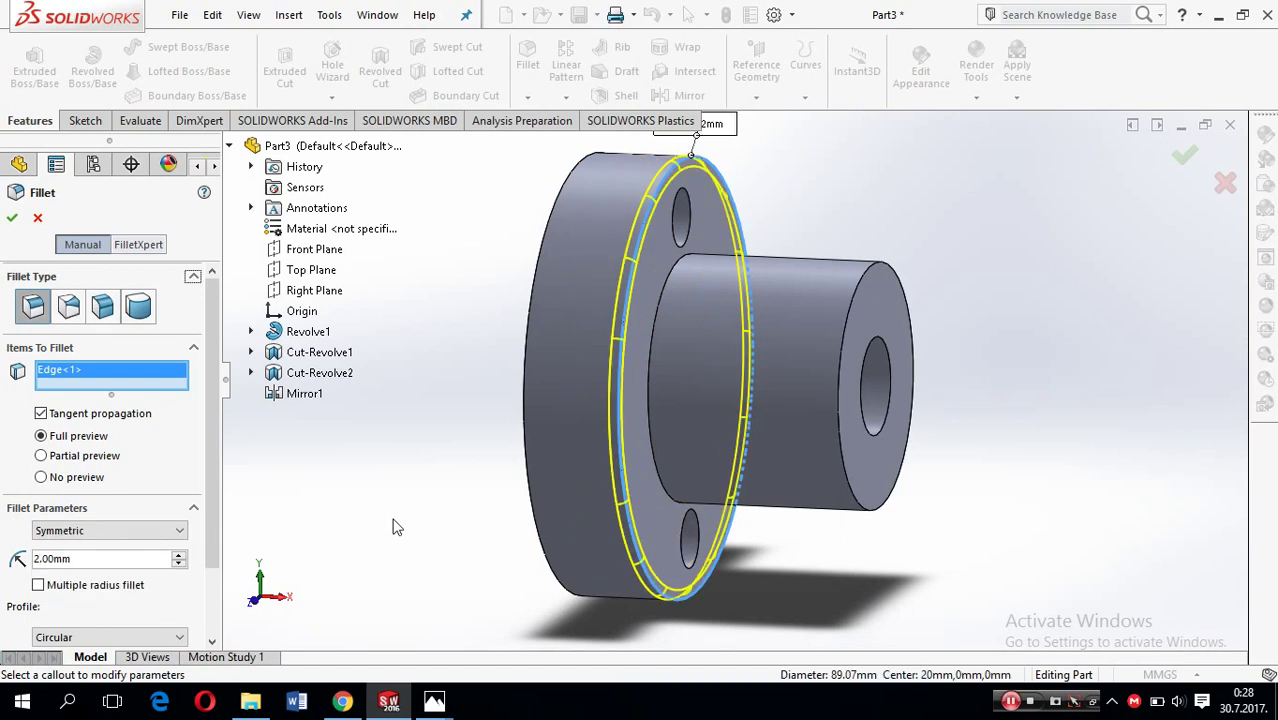
pyautogui.write('5')
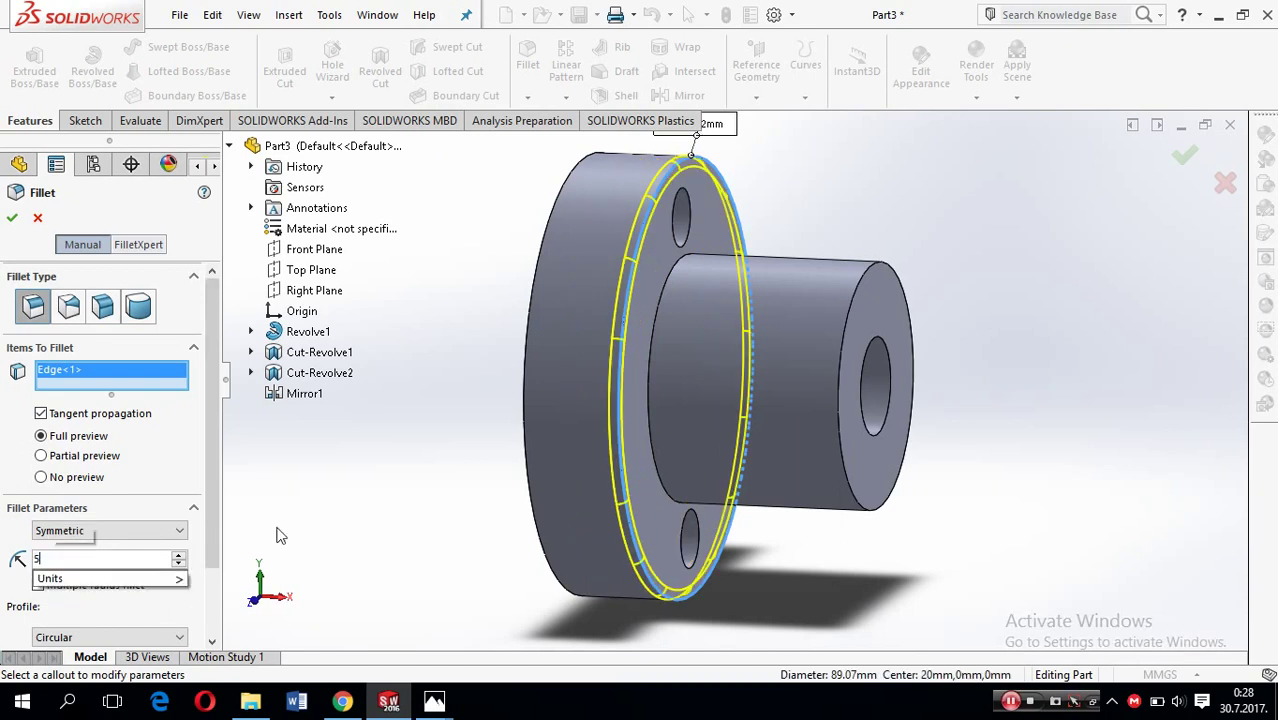
pyautogui.press('Return')
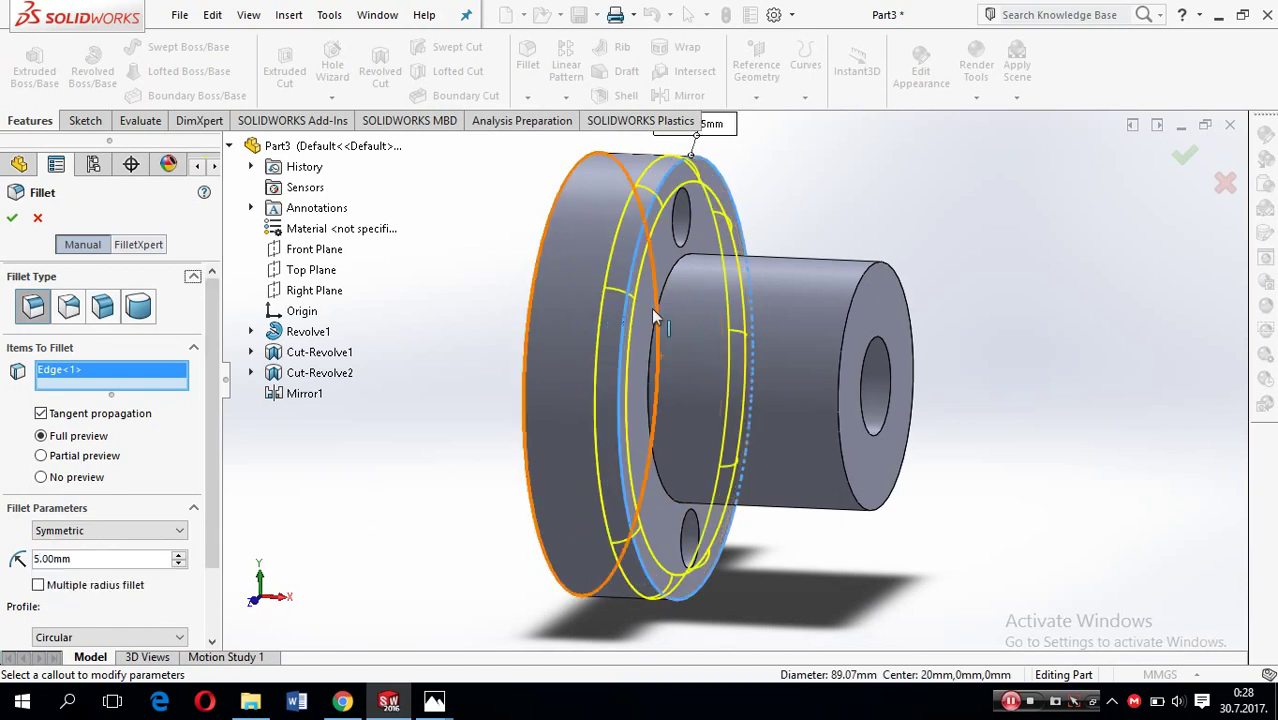
pyautogui.click(19, 224)
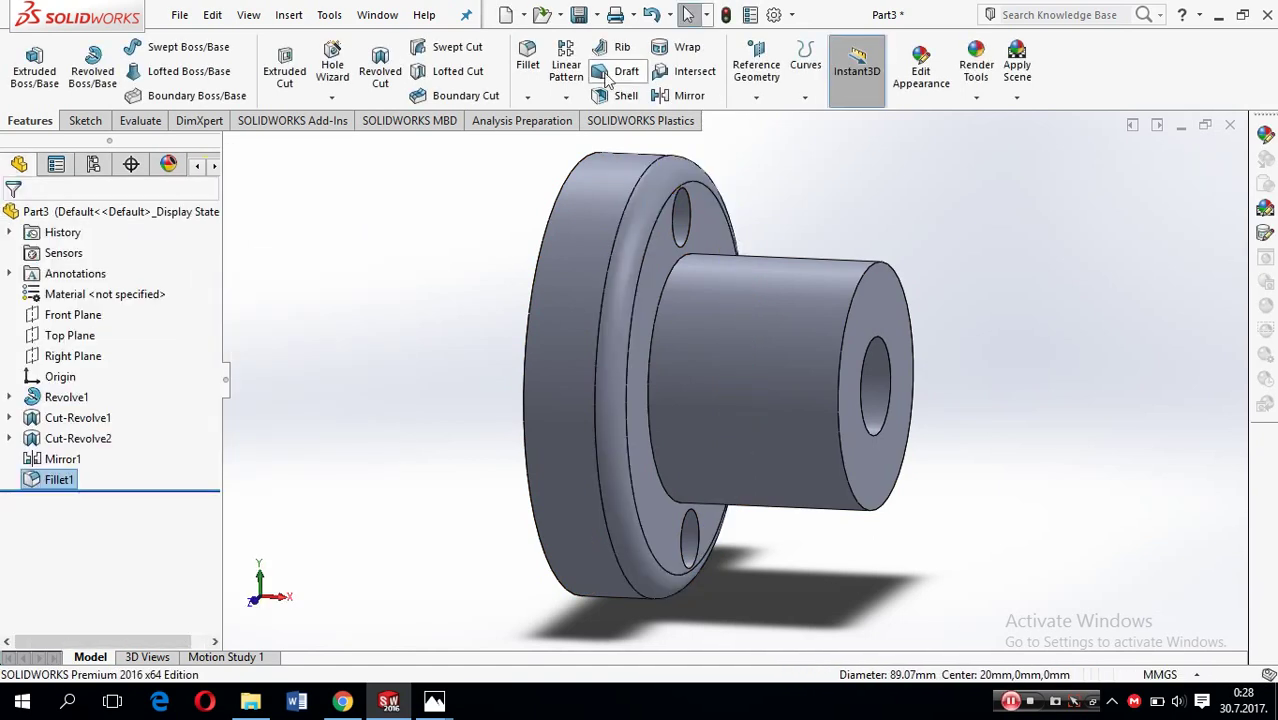
pyautogui.click(537, 62)
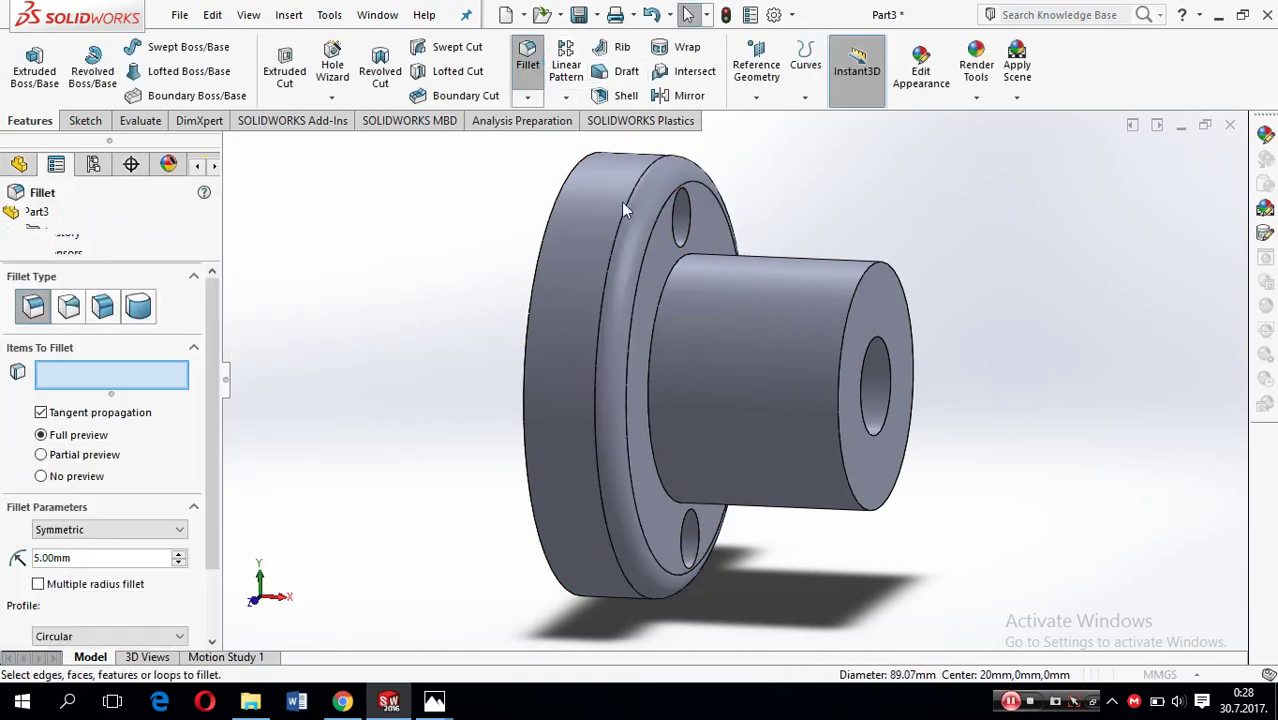
pyautogui.click(686, 265)
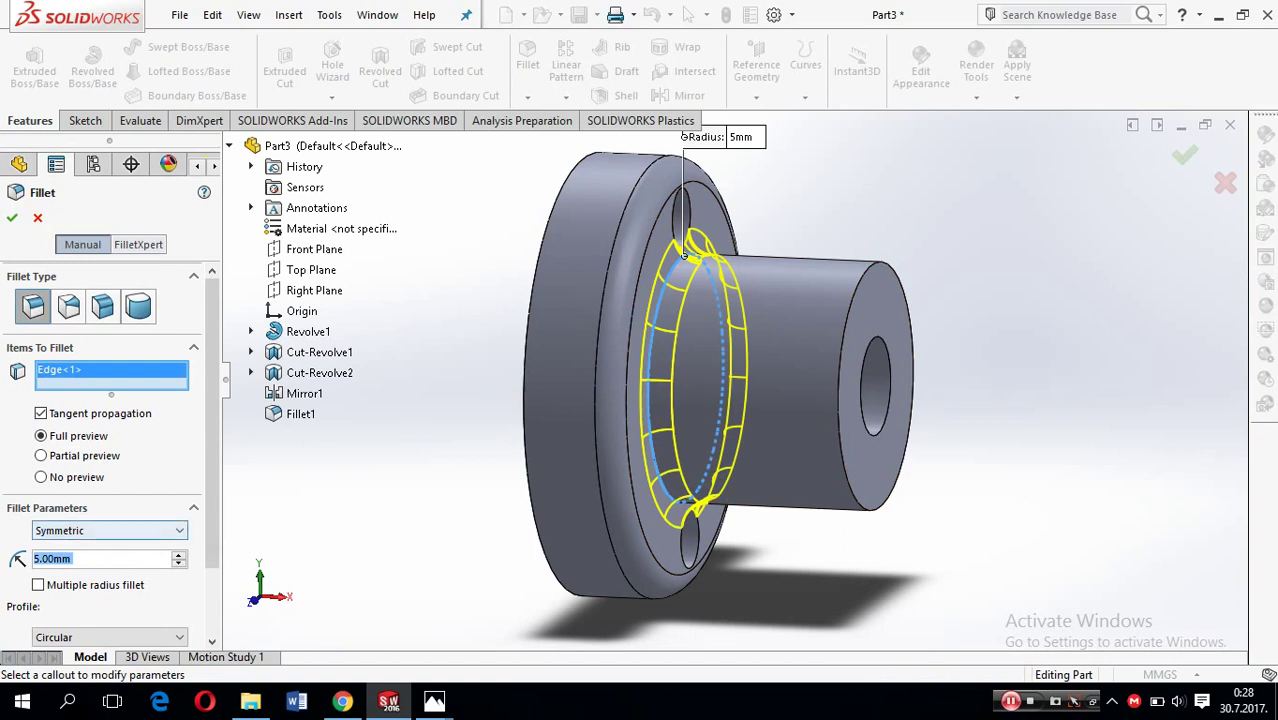
pyautogui.write('7')
pyautogui.press('Return')
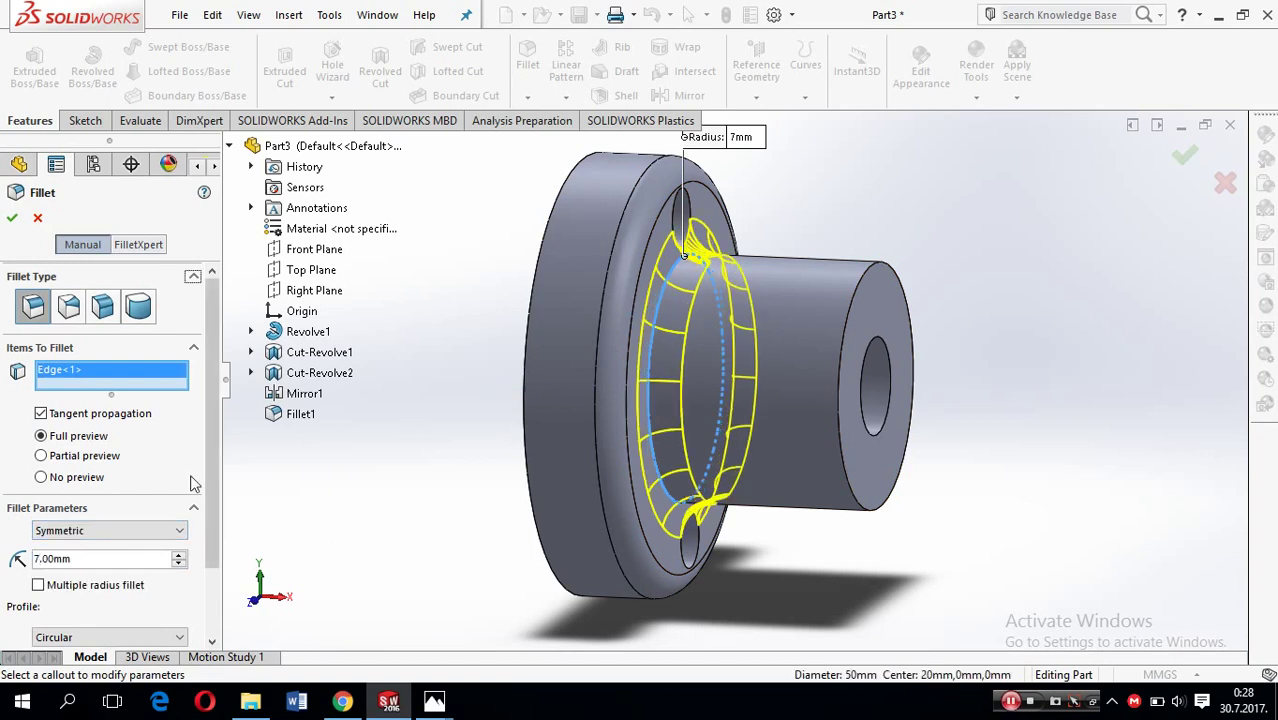
pyautogui.click(12, 217)
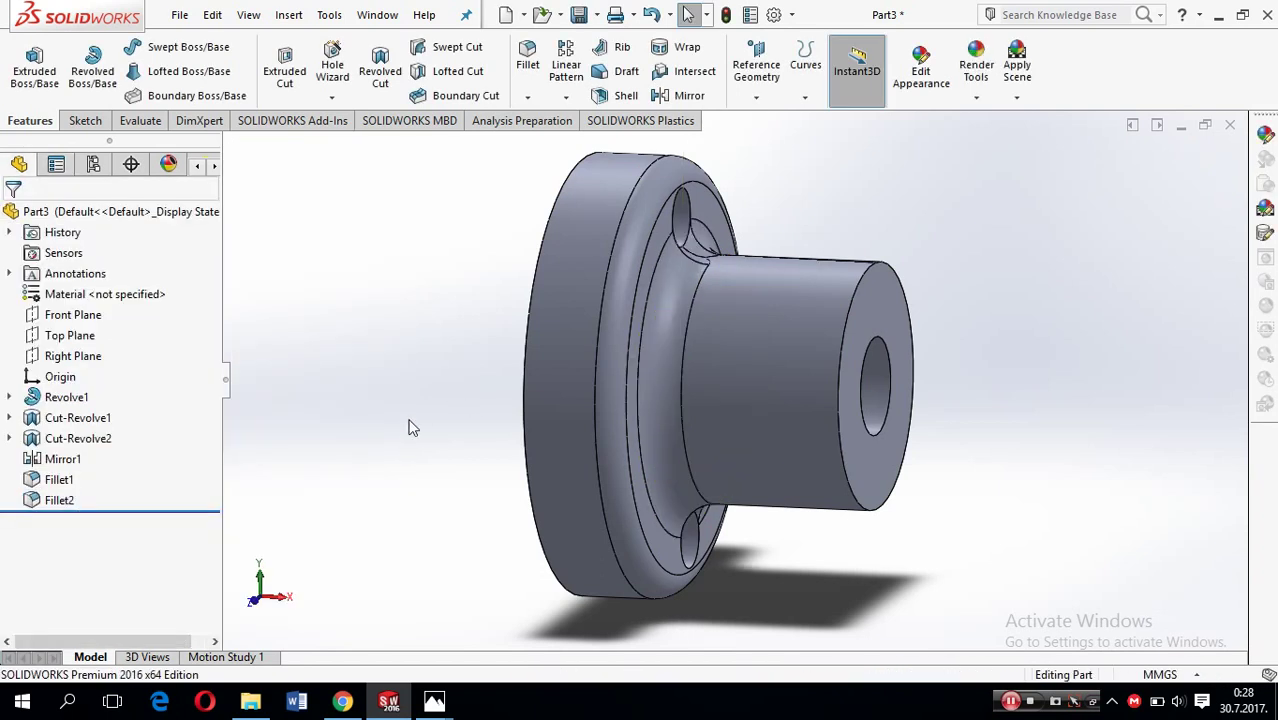
# Undo the 7 mm fillet and round the hub-to-flange edge with a 2 mm radius.
pyautogui.click(651, 14)
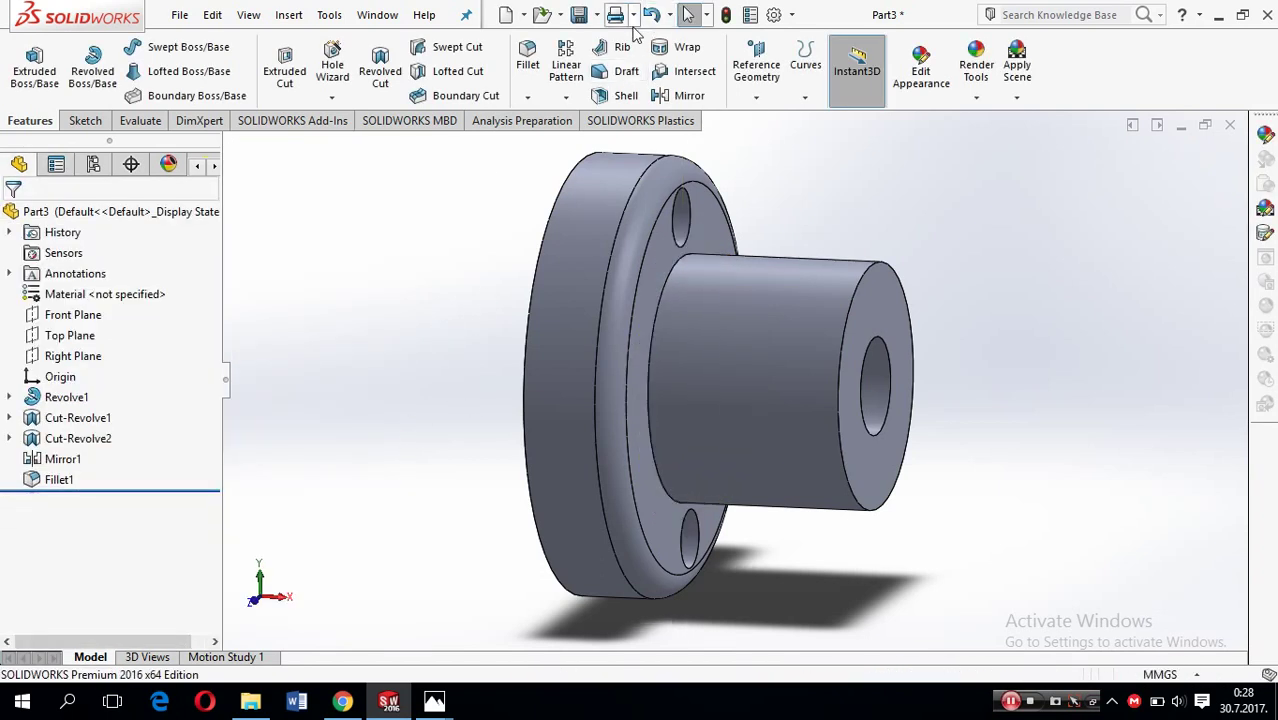
pyautogui.click(527, 62)
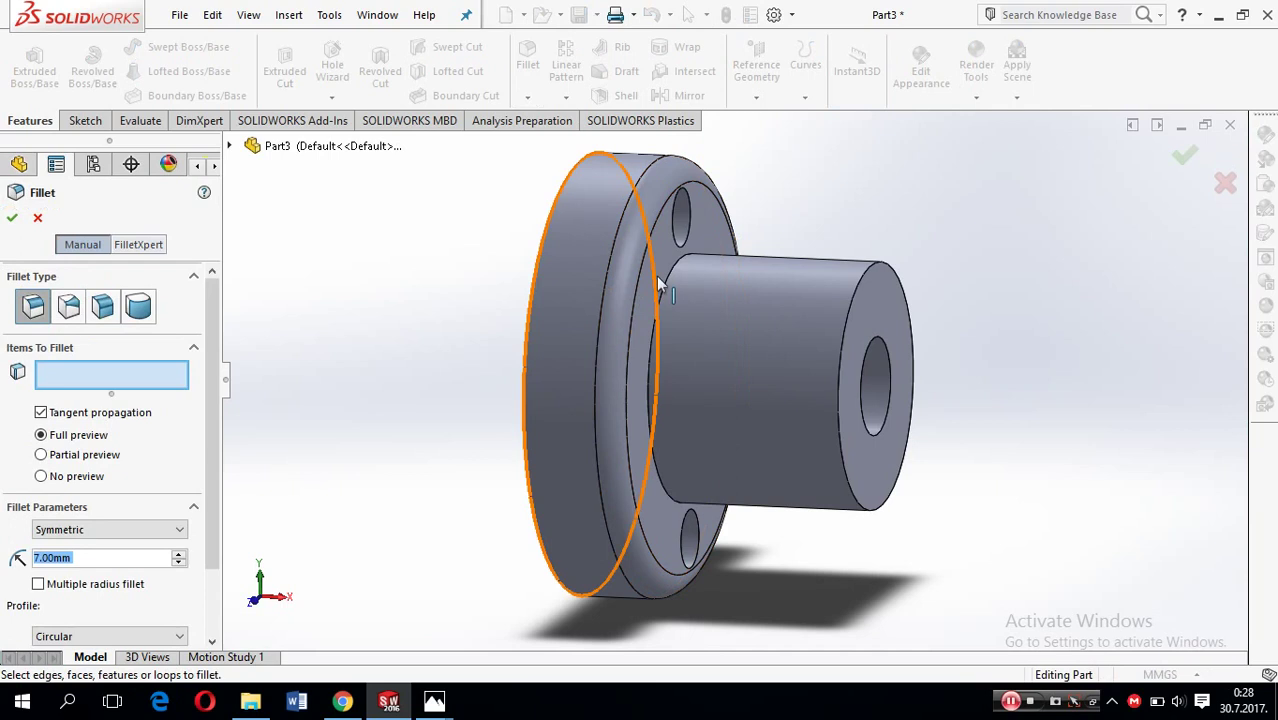
pyautogui.click(667, 275)
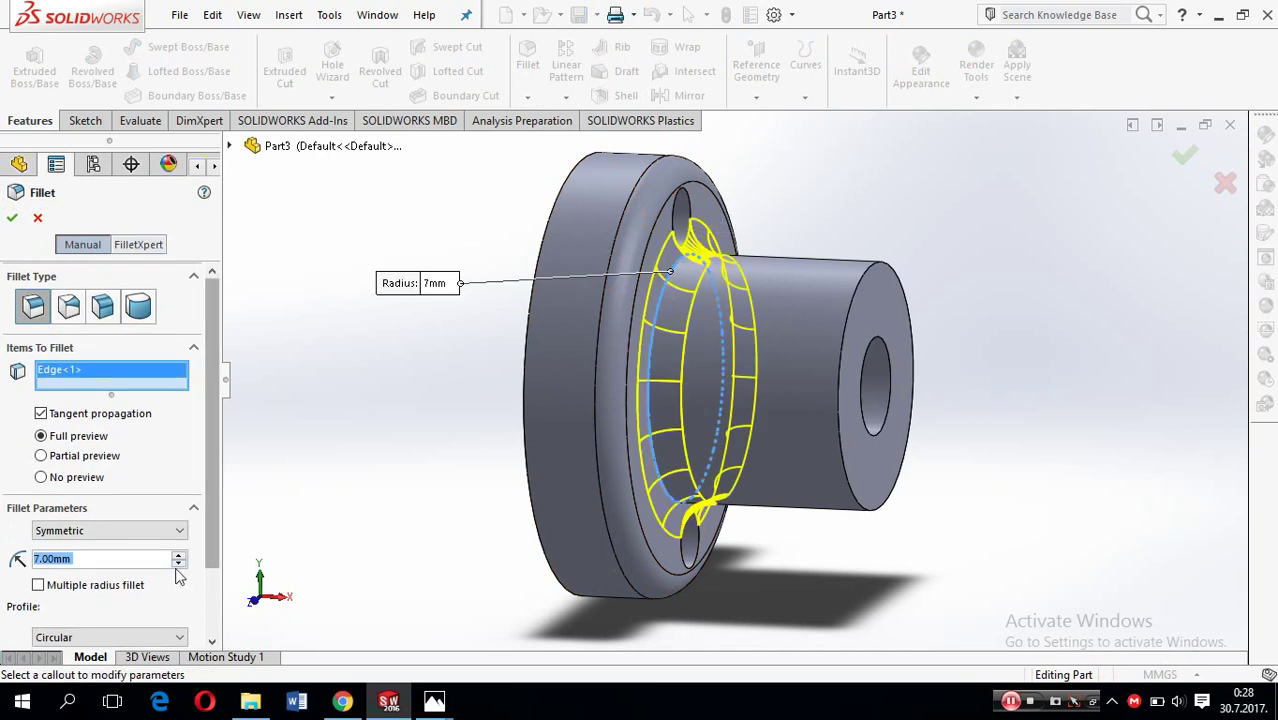
pyautogui.write('5')
pyautogui.press('Return')
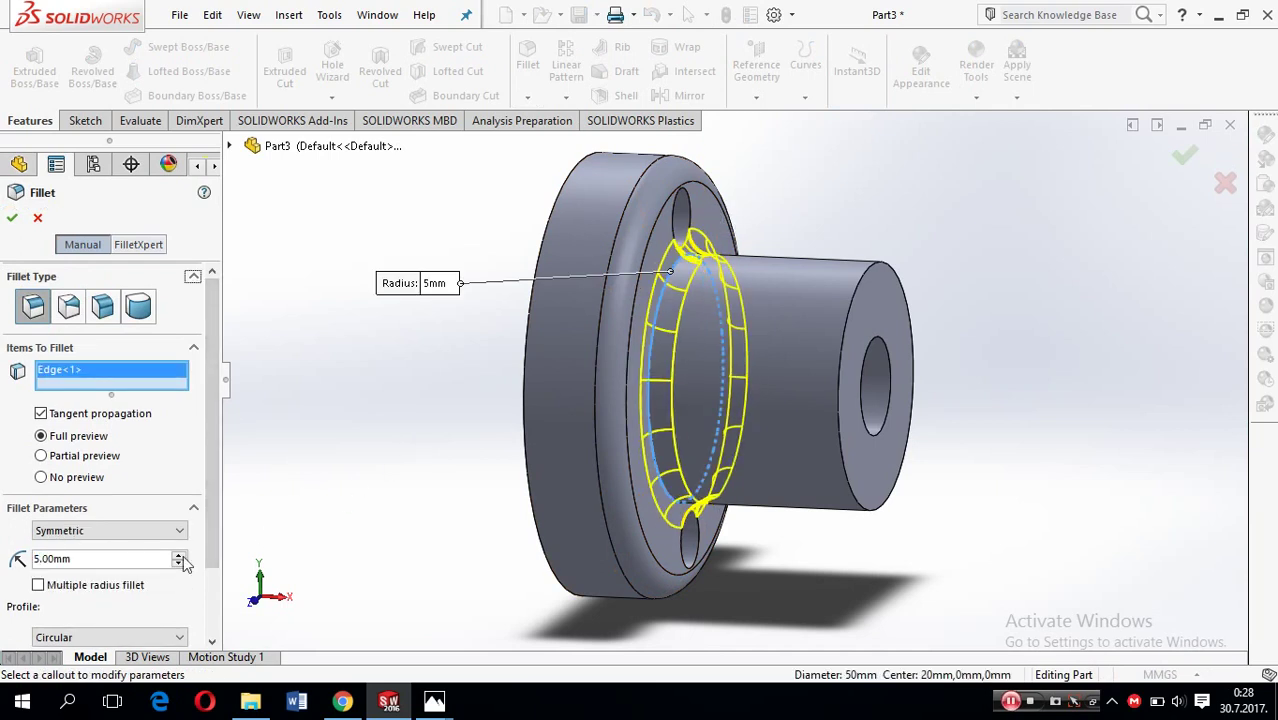
pyautogui.write('3')
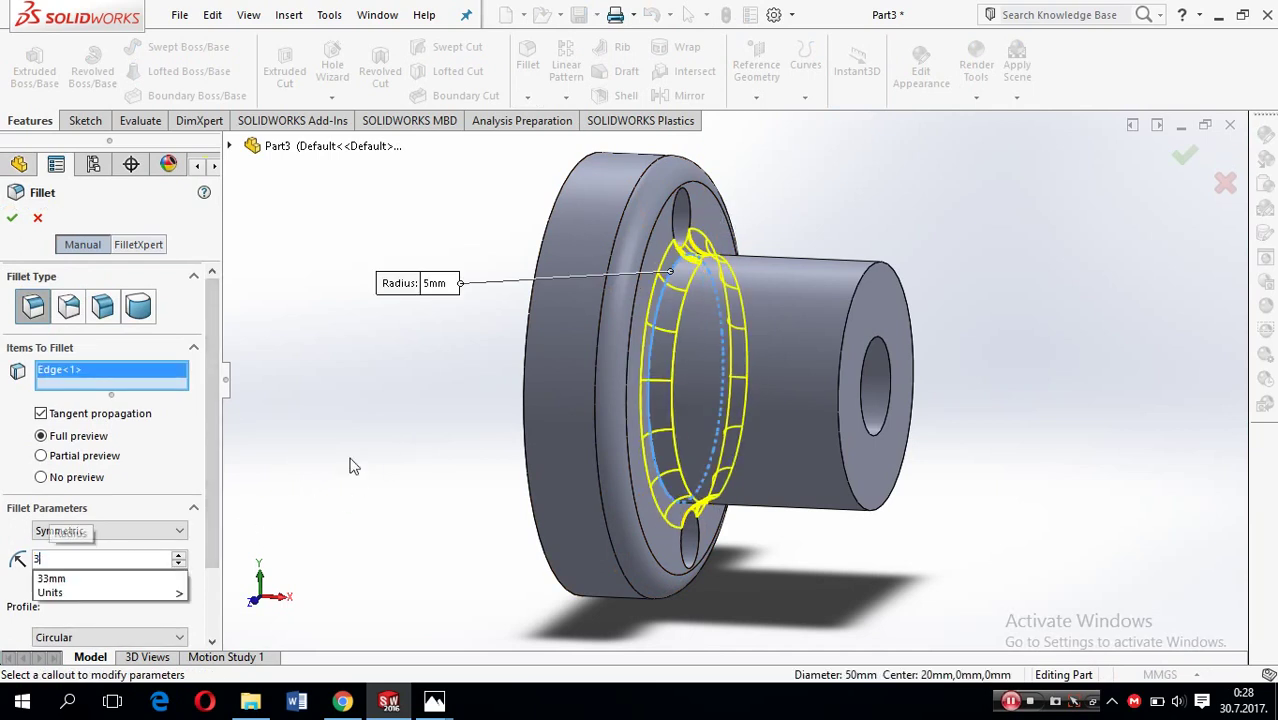
pyautogui.press('Return')
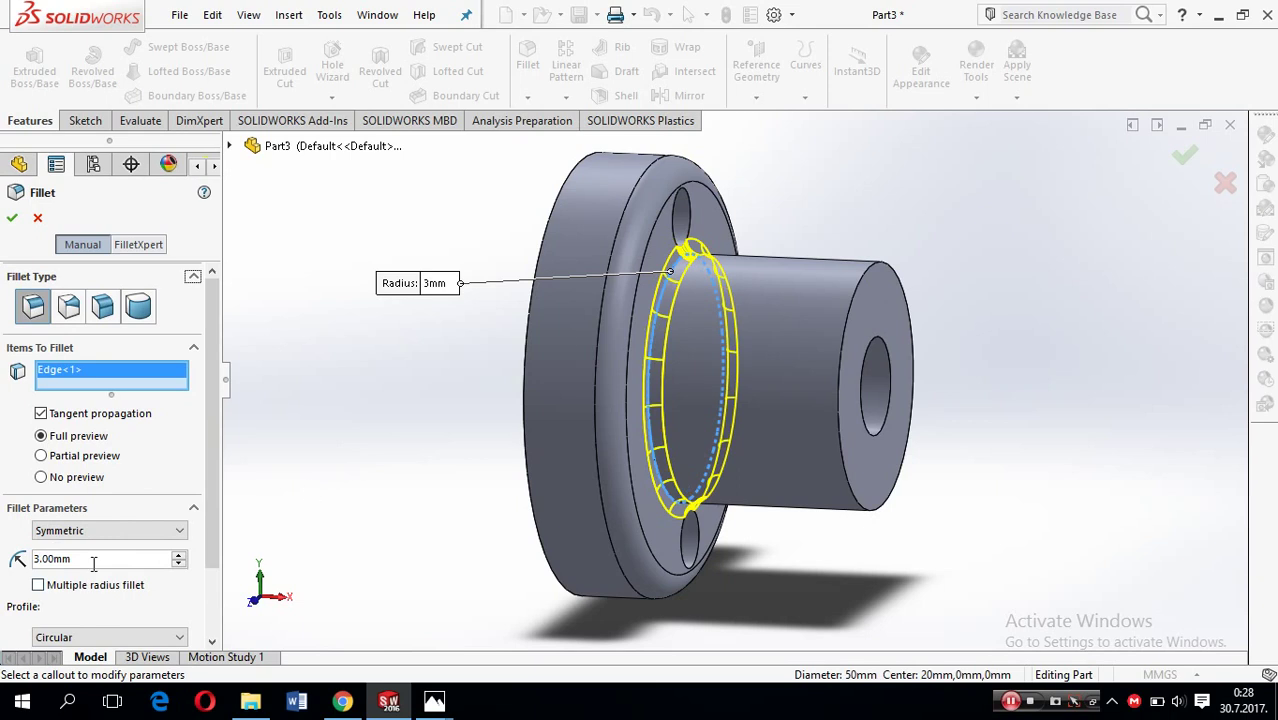
pyautogui.write('2')
pyautogui.press('Return')
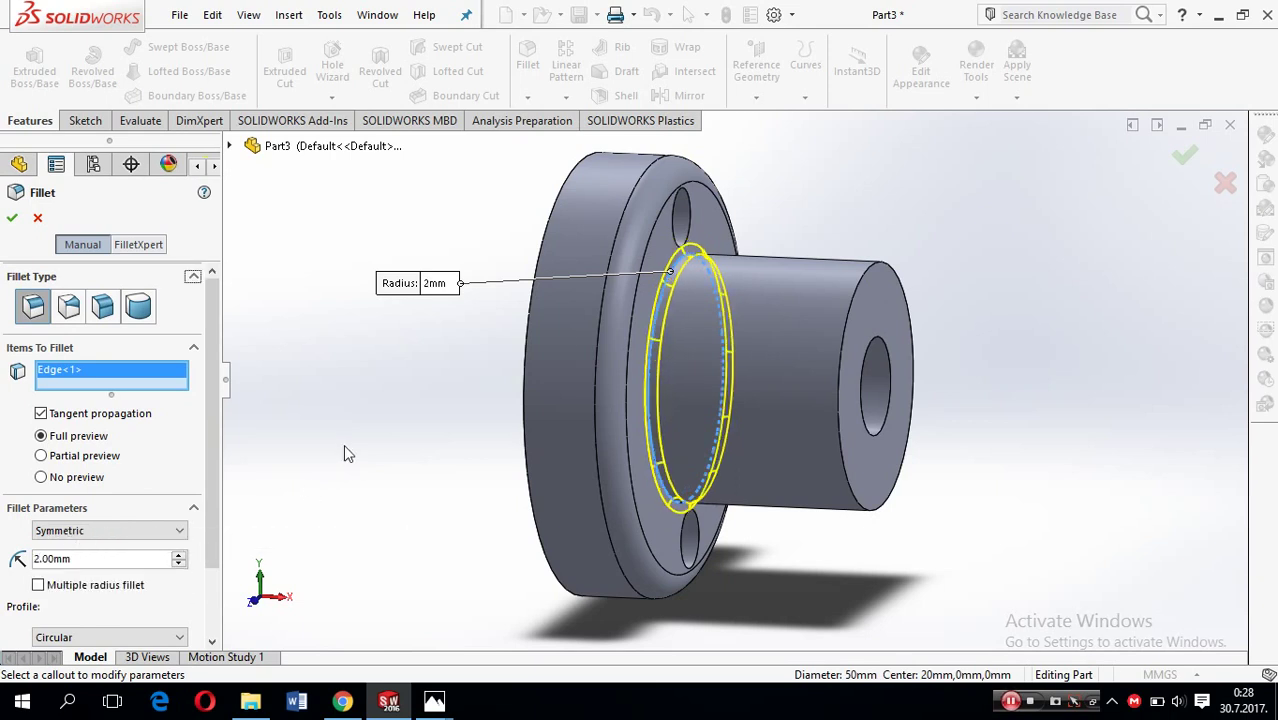
pyautogui.moveTo(434, 451); pyautogui.dragTo(417, 465, button='middle')
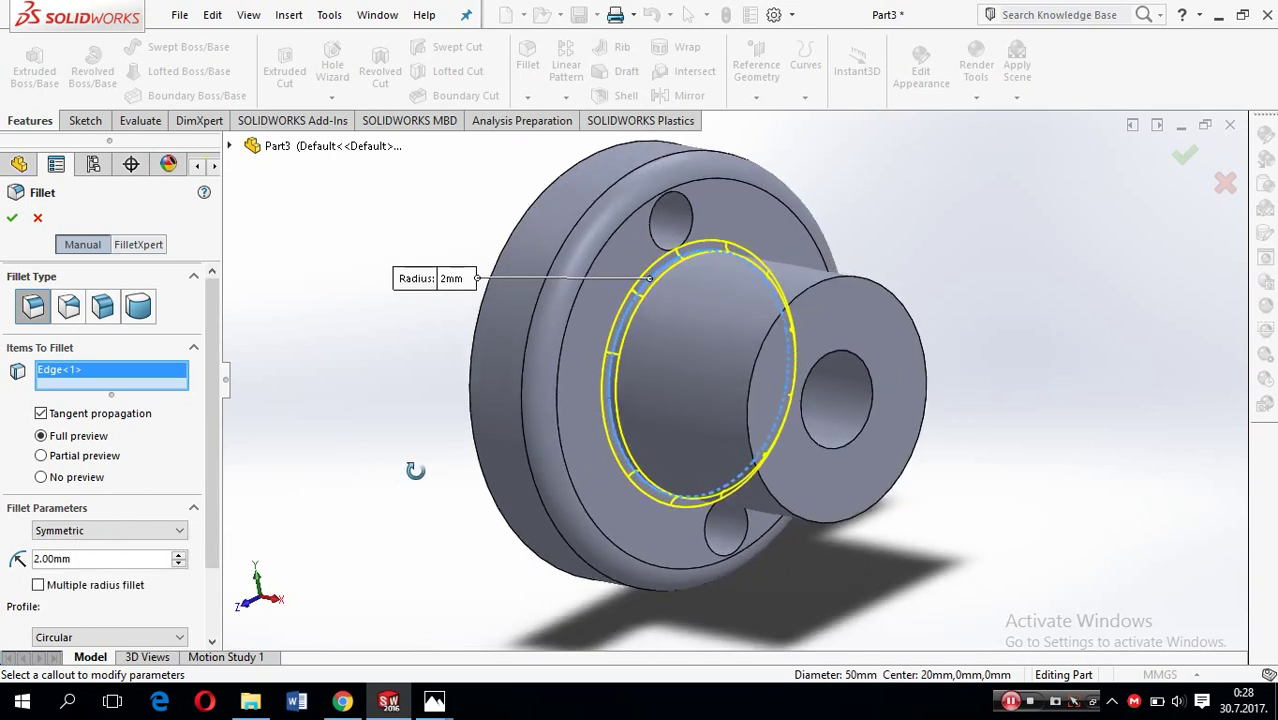
pyautogui.click(10, 220)
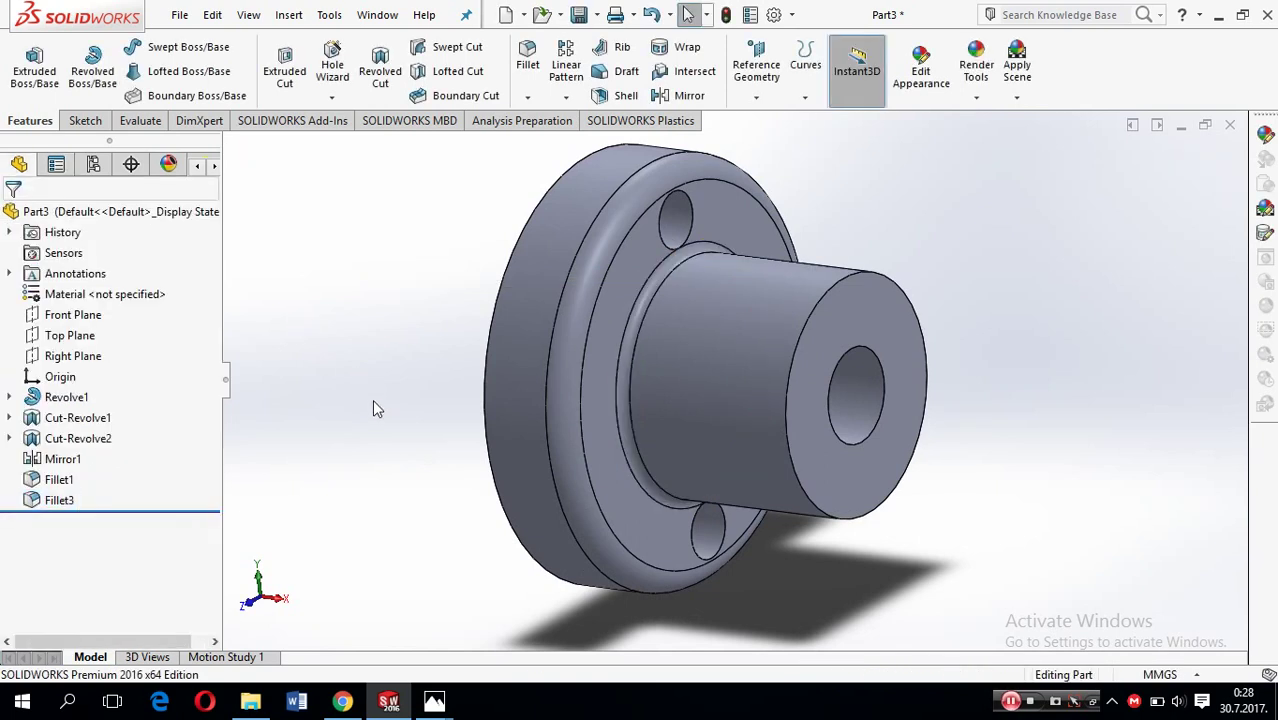
# Show the bushing in front view and compare it with the reference drawing in Photos.
pyautogui.hotkey('ctrl', '1')
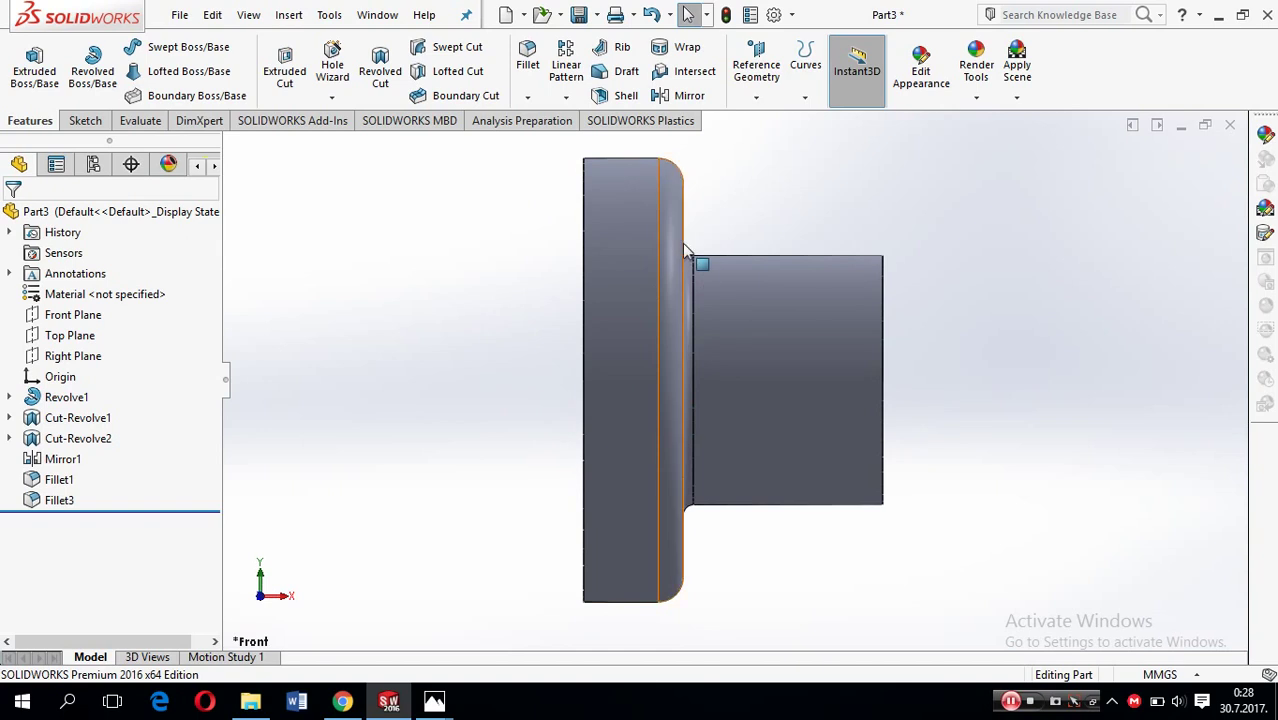
pyautogui.moveTo(434, 701)
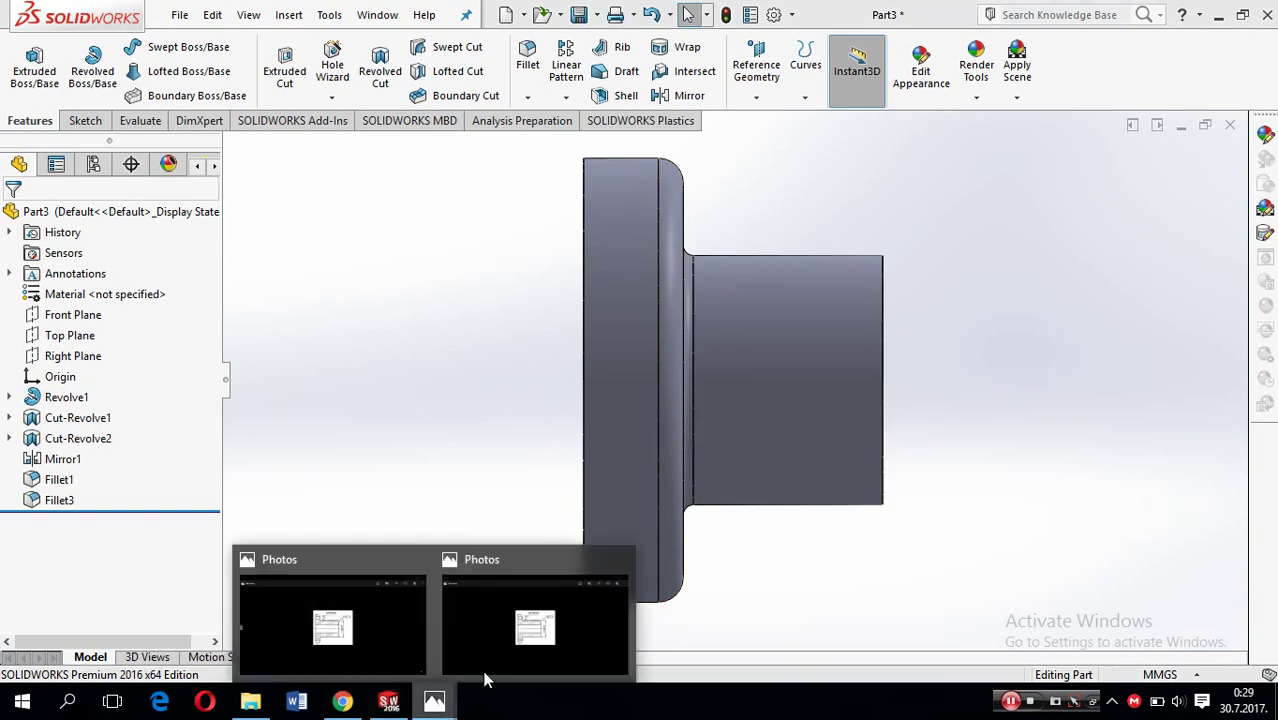
pyautogui.click(527, 648)
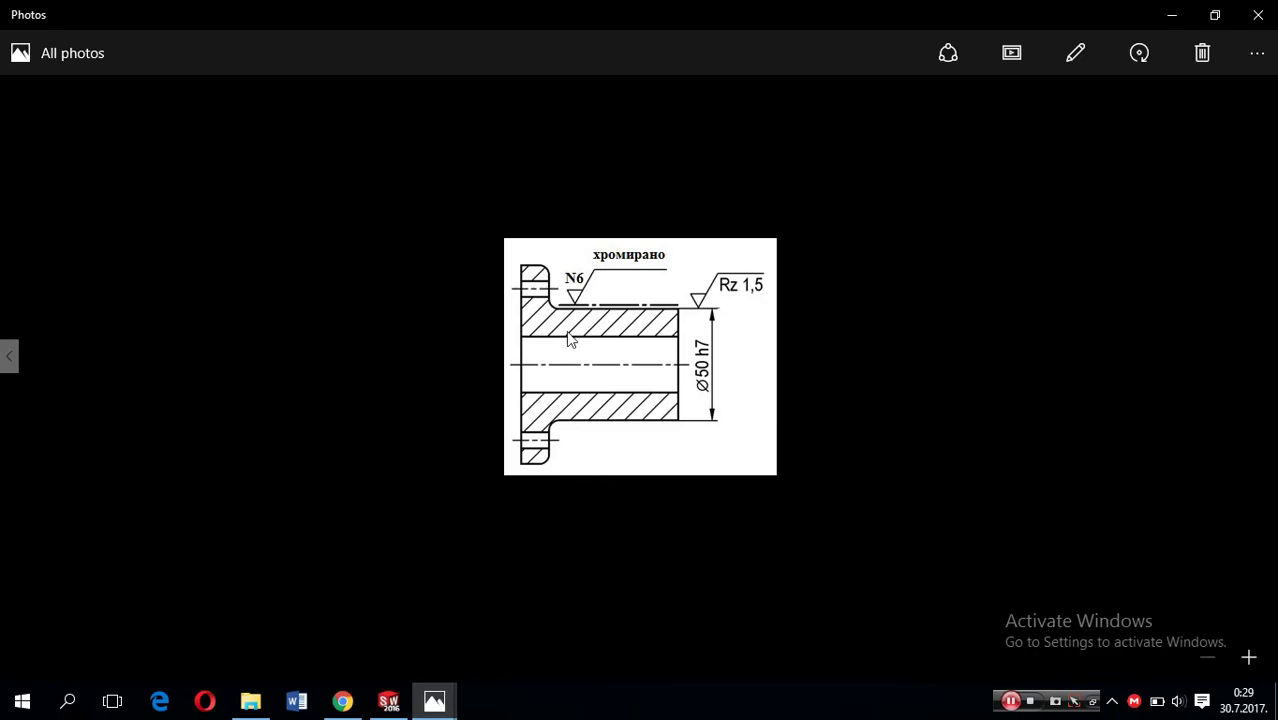
pyautogui.click(434, 700)
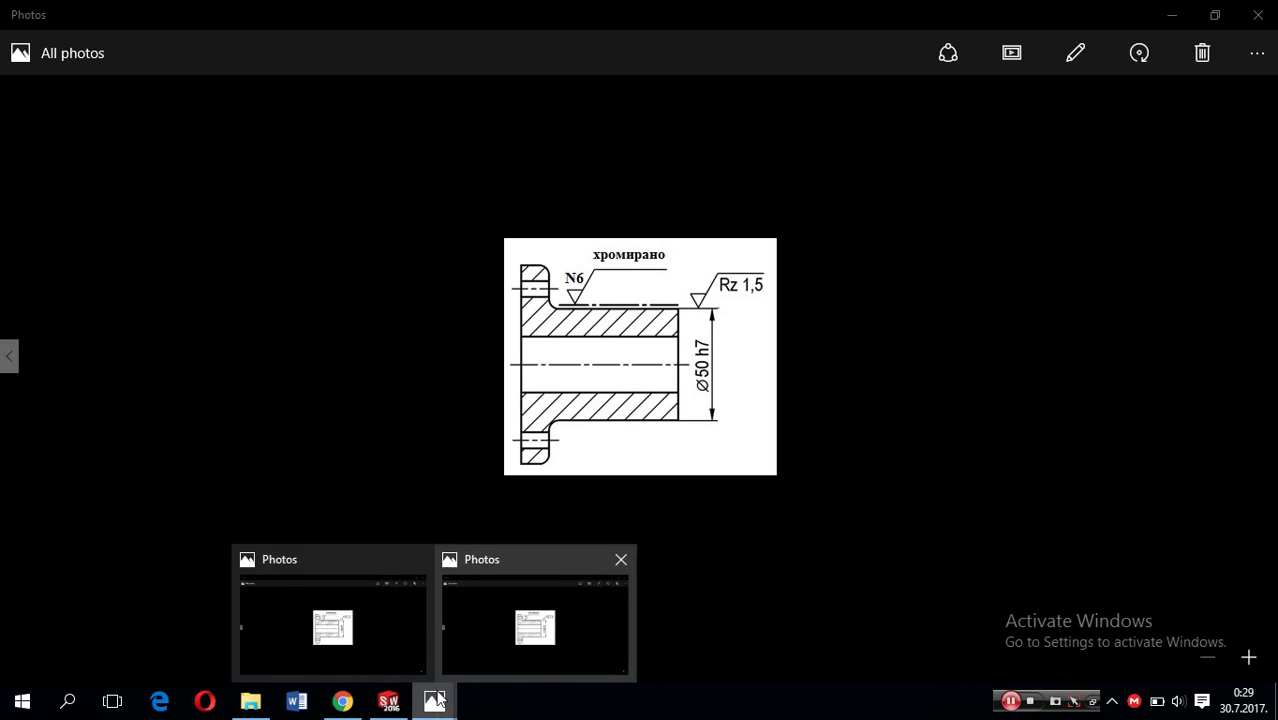
pyautogui.click(389, 702)
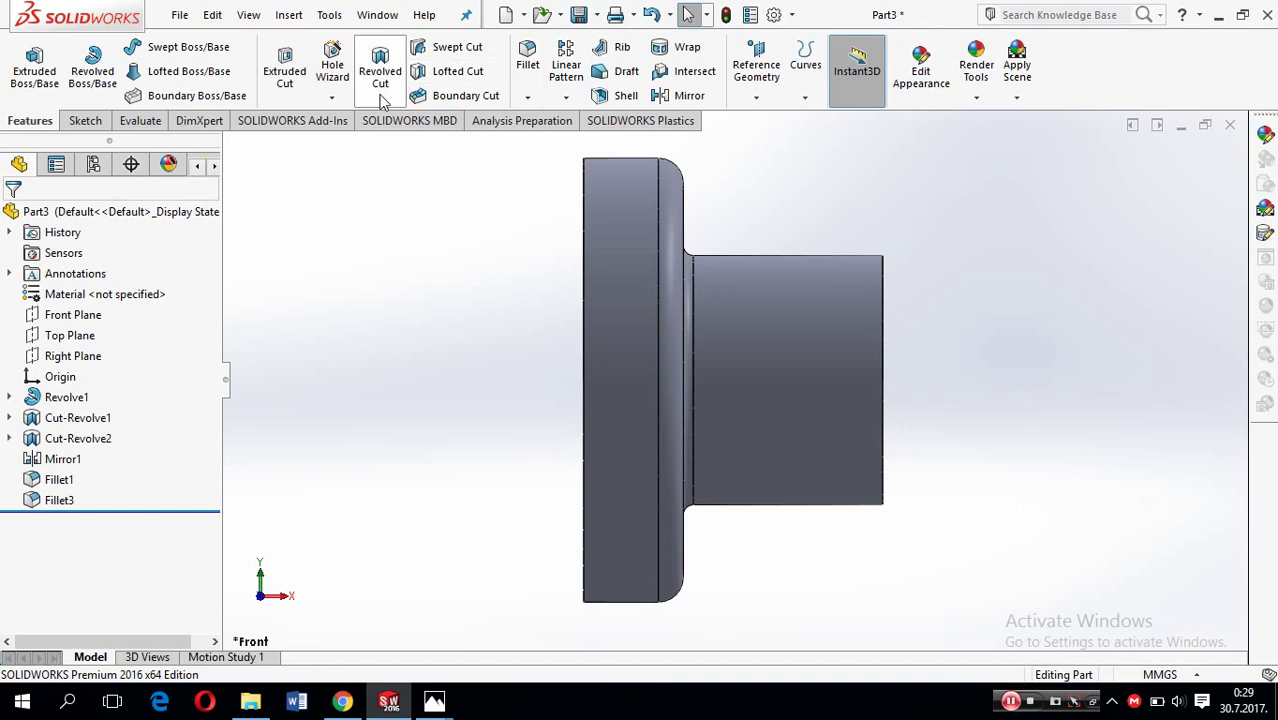
pyautogui.click(95, 121)
pyautogui.click(908, 68)
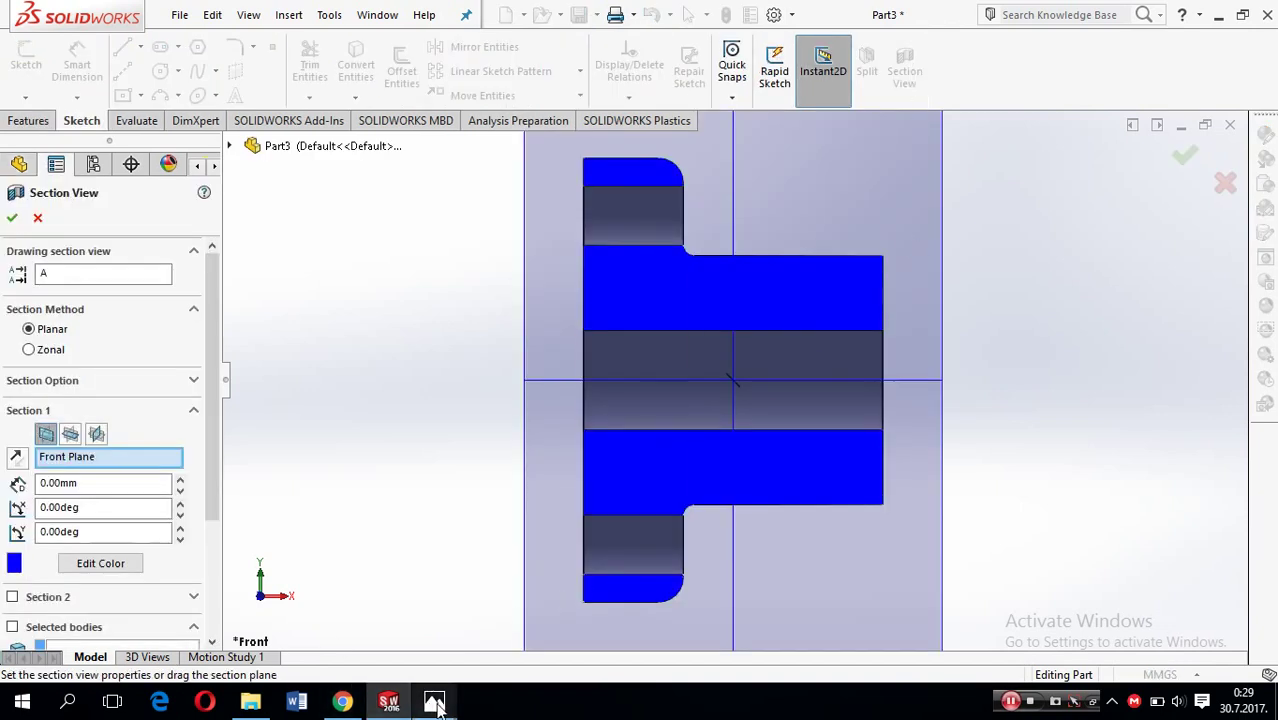
pyautogui.moveTo(434, 702)
pyautogui.click(491, 646)
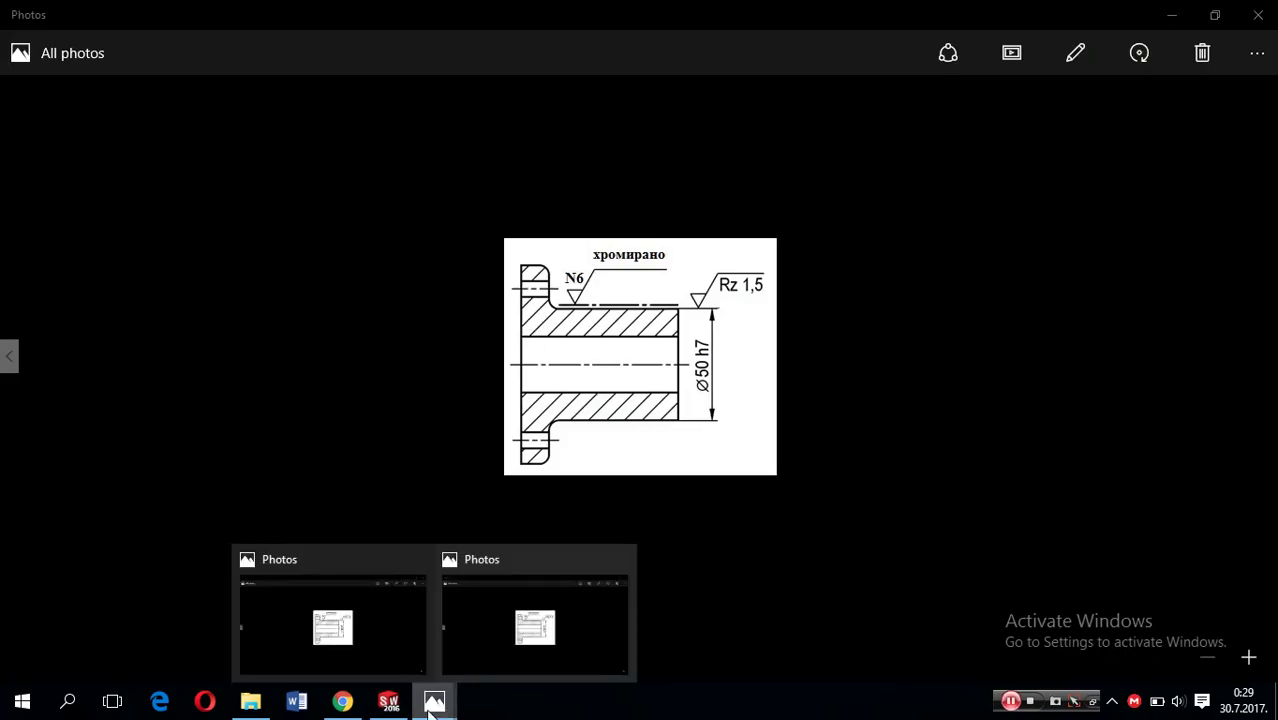
pyautogui.click(388, 701)
pyautogui.moveTo(716, 467); pyautogui.dragTo(669, 490)
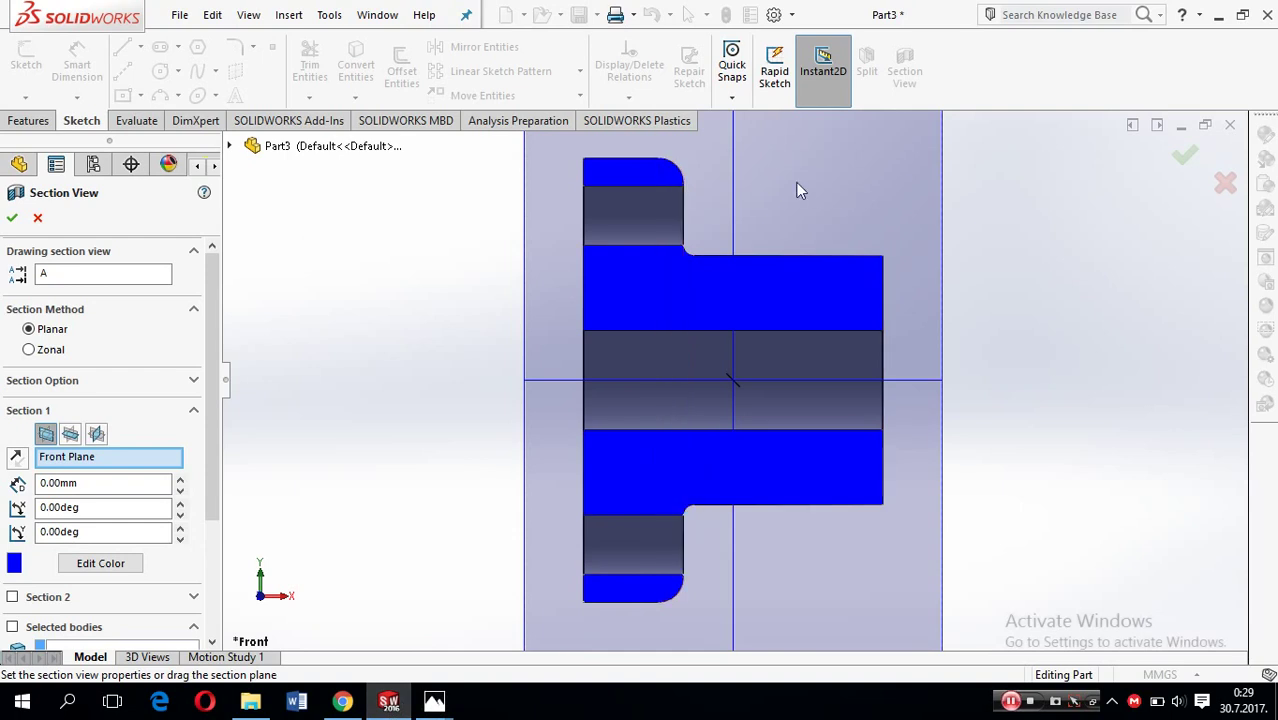
pyautogui.click(38, 218)
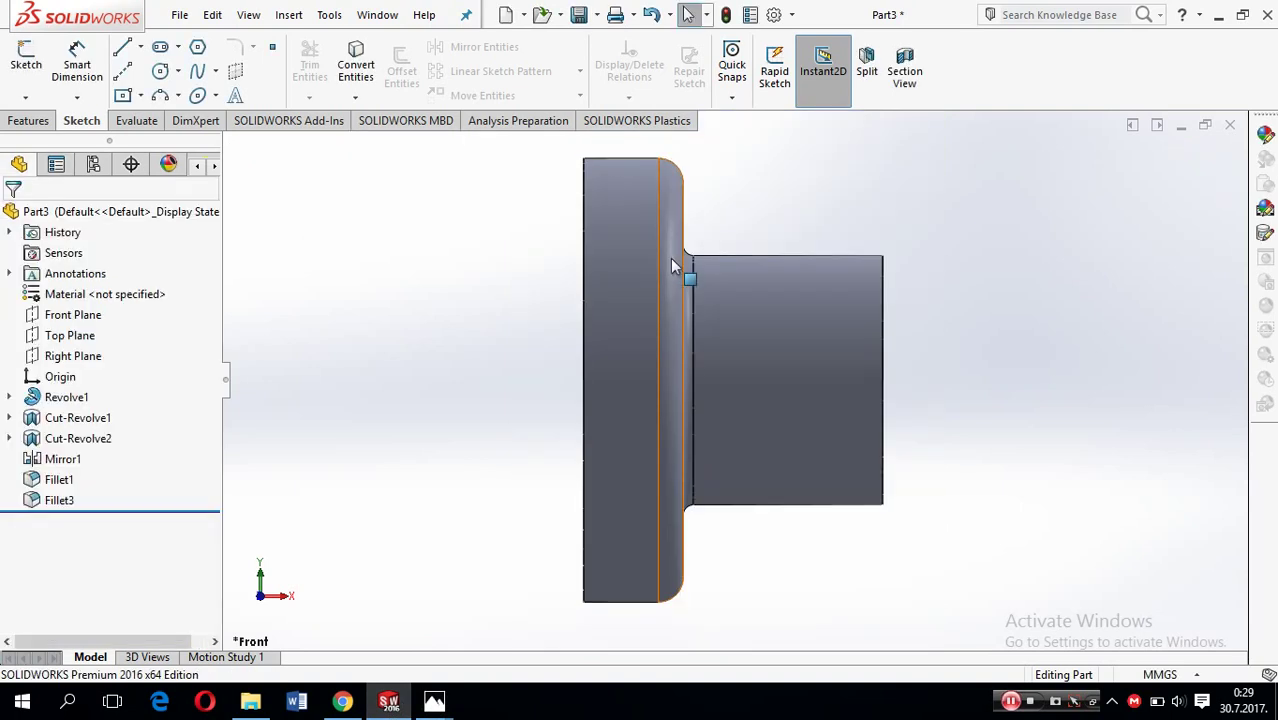